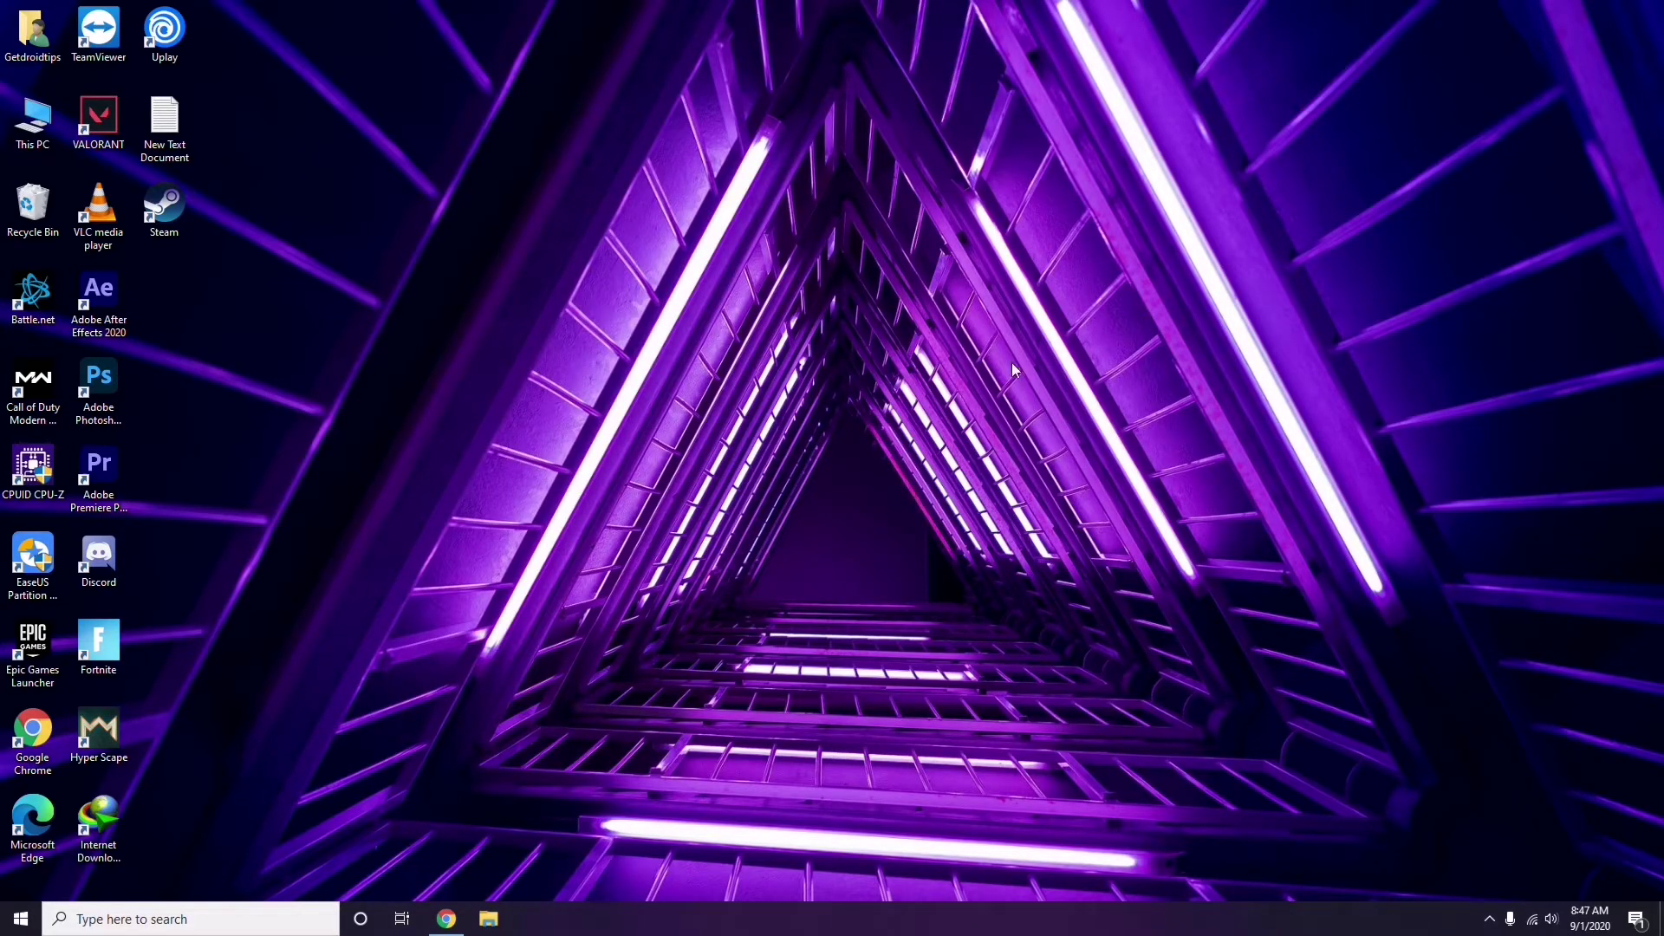
pyautogui.rightClick(725, 309)
pyautogui.click(773, 388)
pyautogui.rightClick(631, 244)
pyautogui.click(672, 317)
# - Open Computer Management for this PC, view the device list in Device Manager, and close it
pyautogui.rightClick(36, 143)
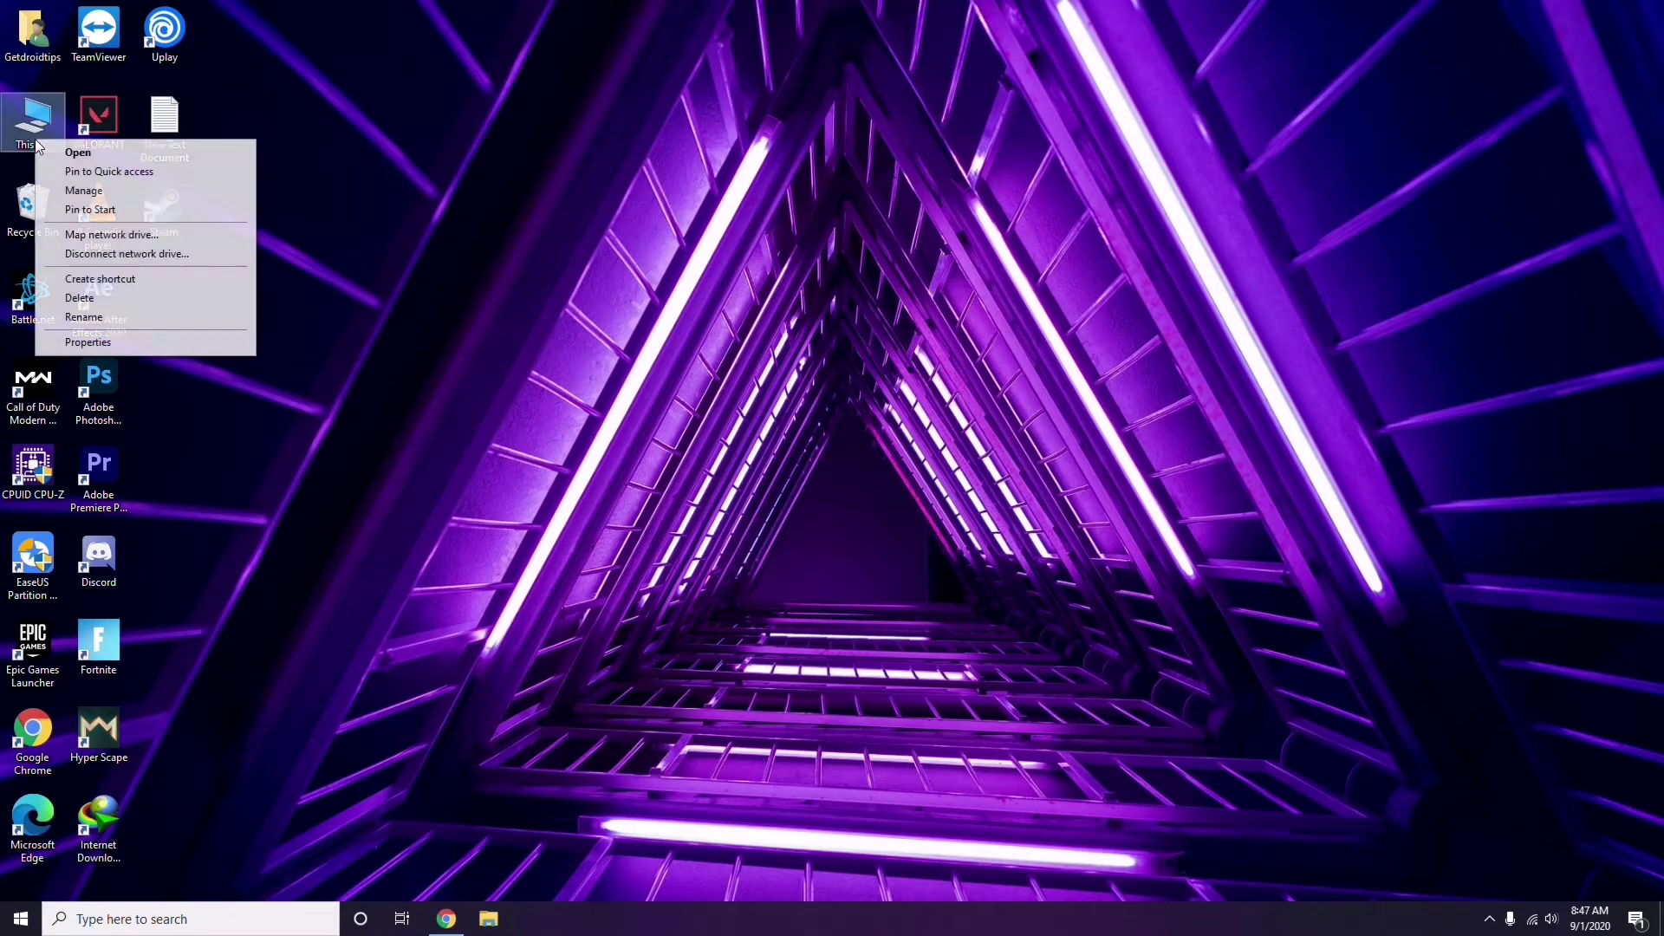
pyautogui.click(83, 190)
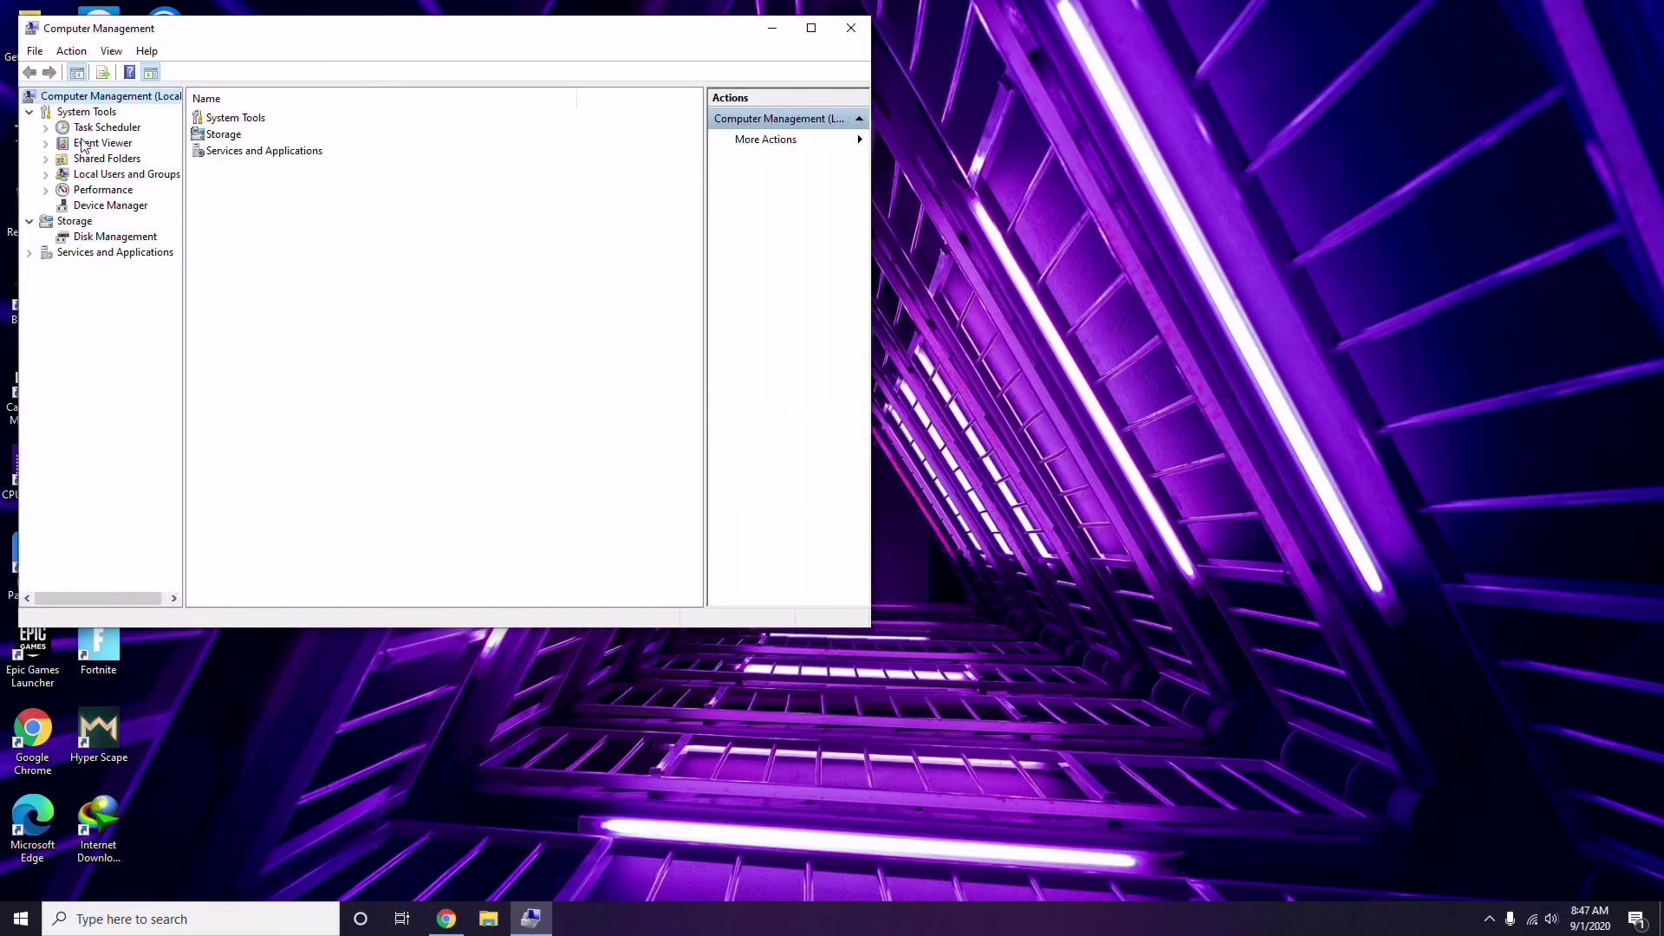
pyautogui.click(102, 205)
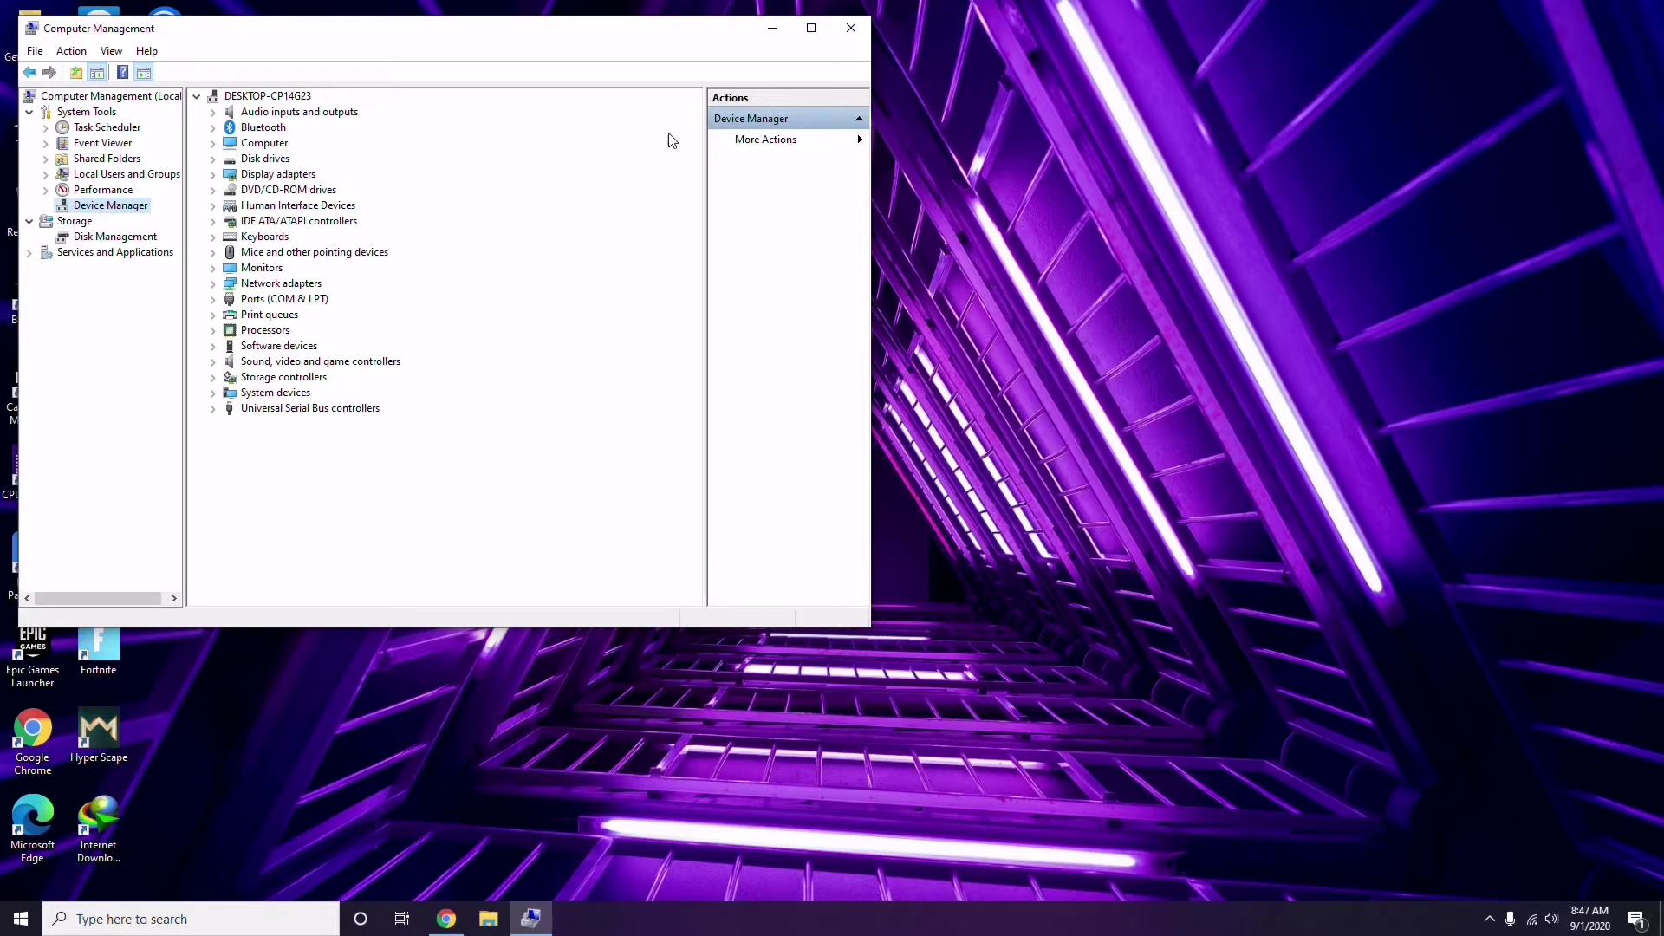
pyautogui.click(850, 28)
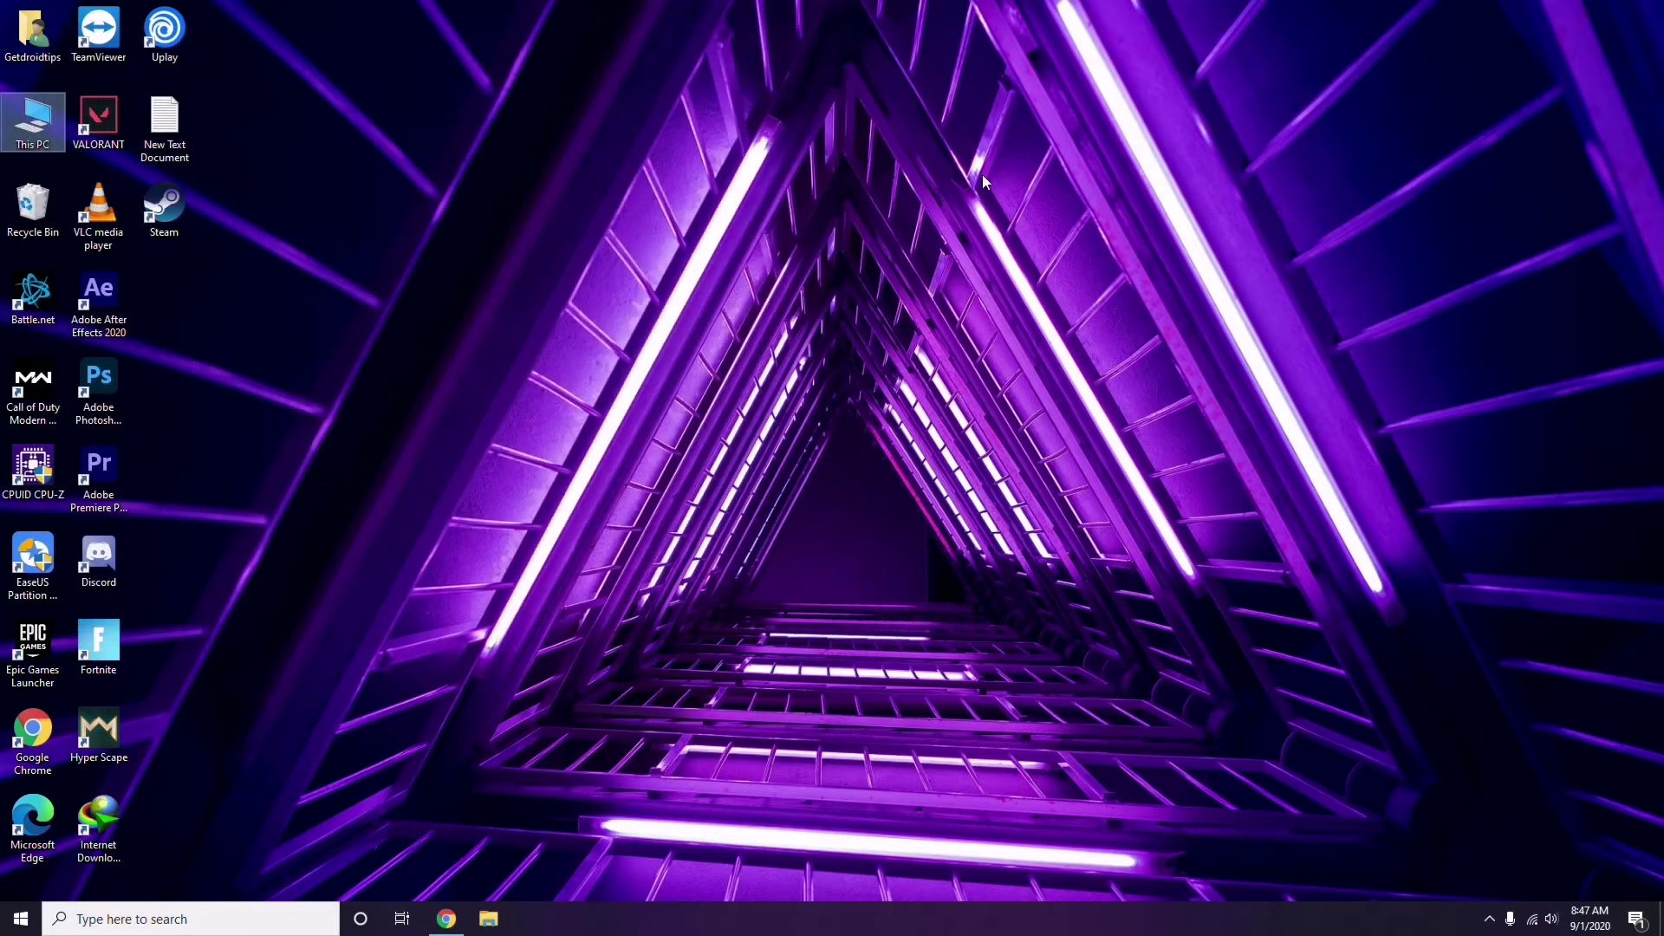
# - Open AMD Radeon Software, check the installed driver version and available update on the System and Home pages, and close it
pyautogui.click(1489, 919)
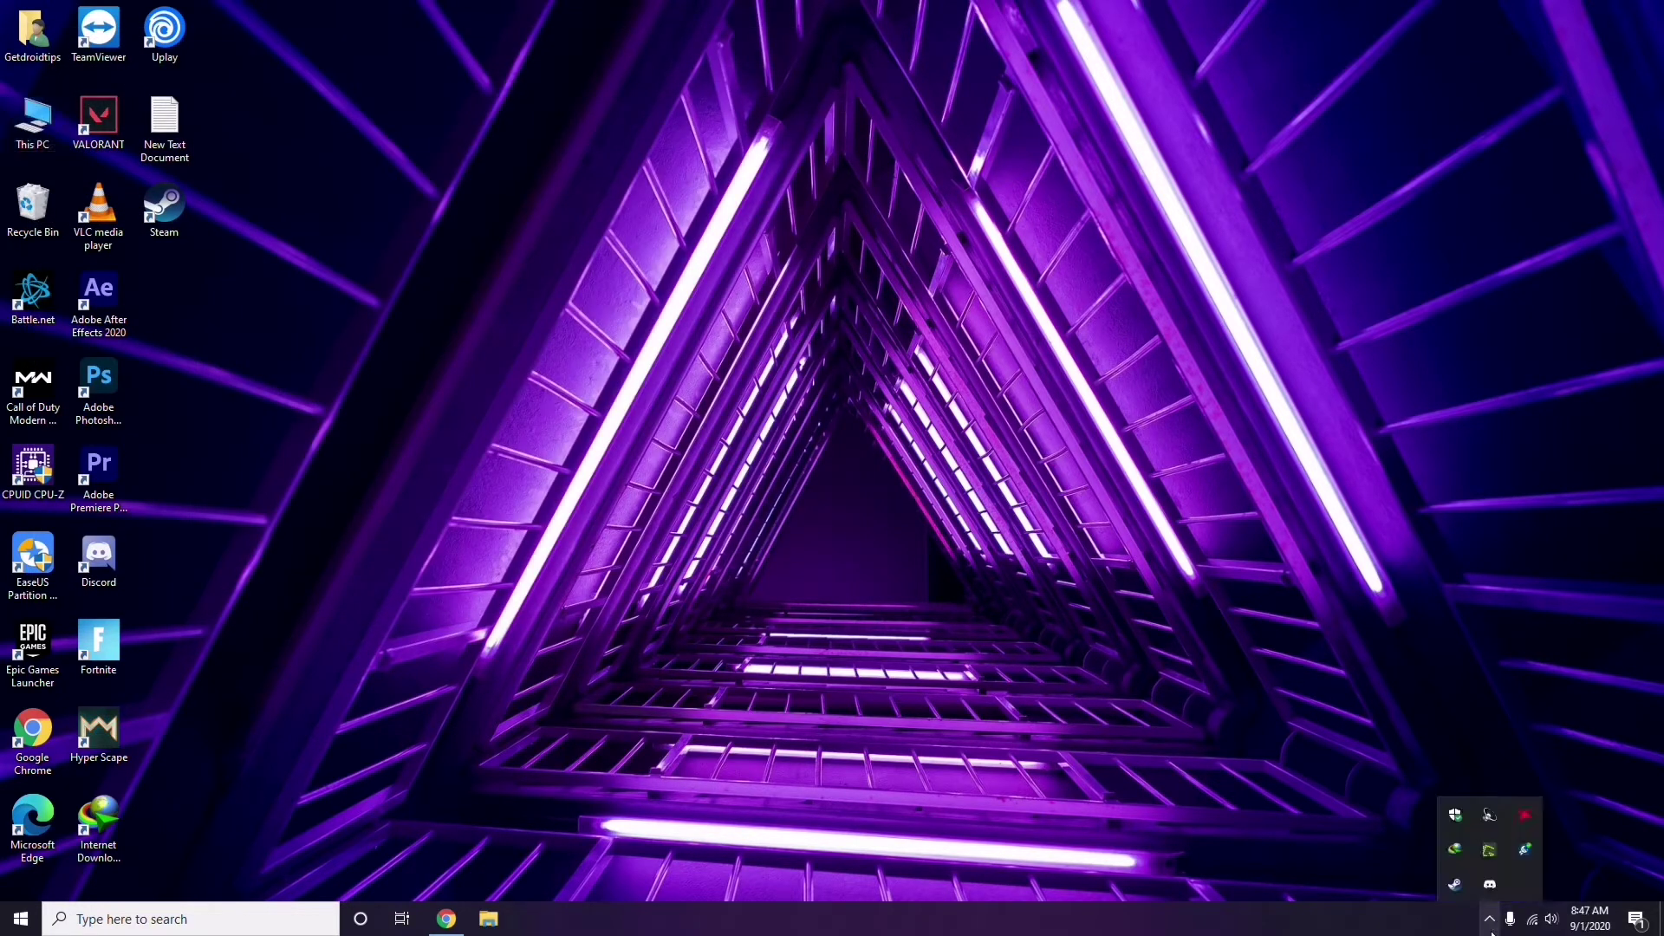
pyautogui.click(1523, 819)
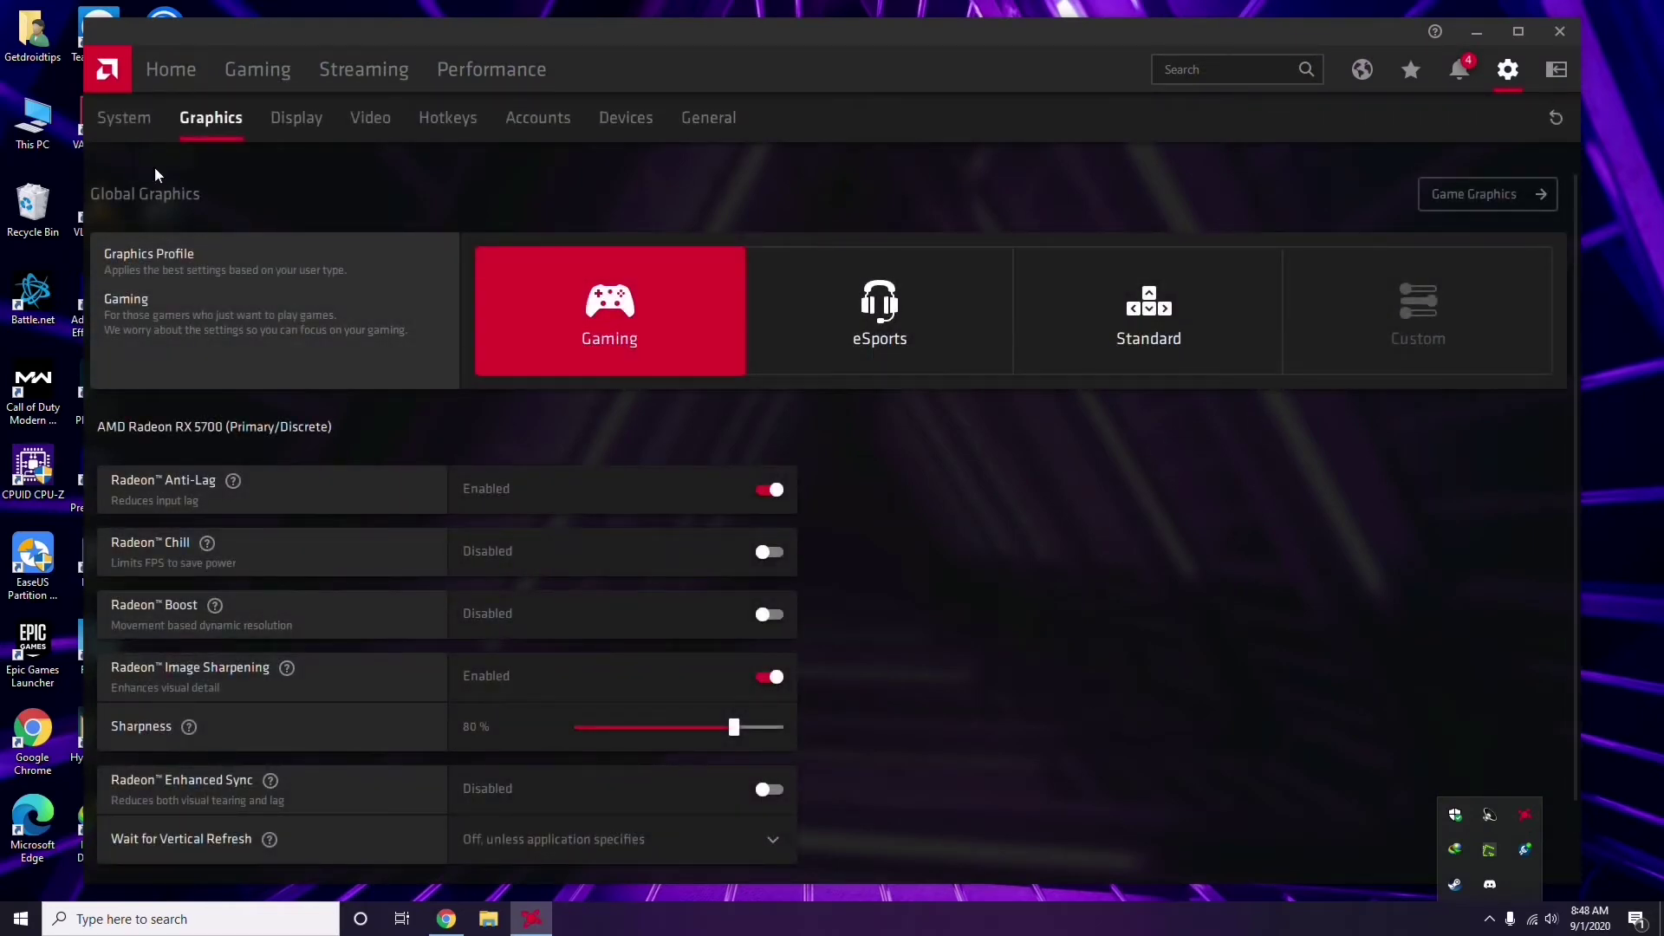
pyautogui.click(138, 121)
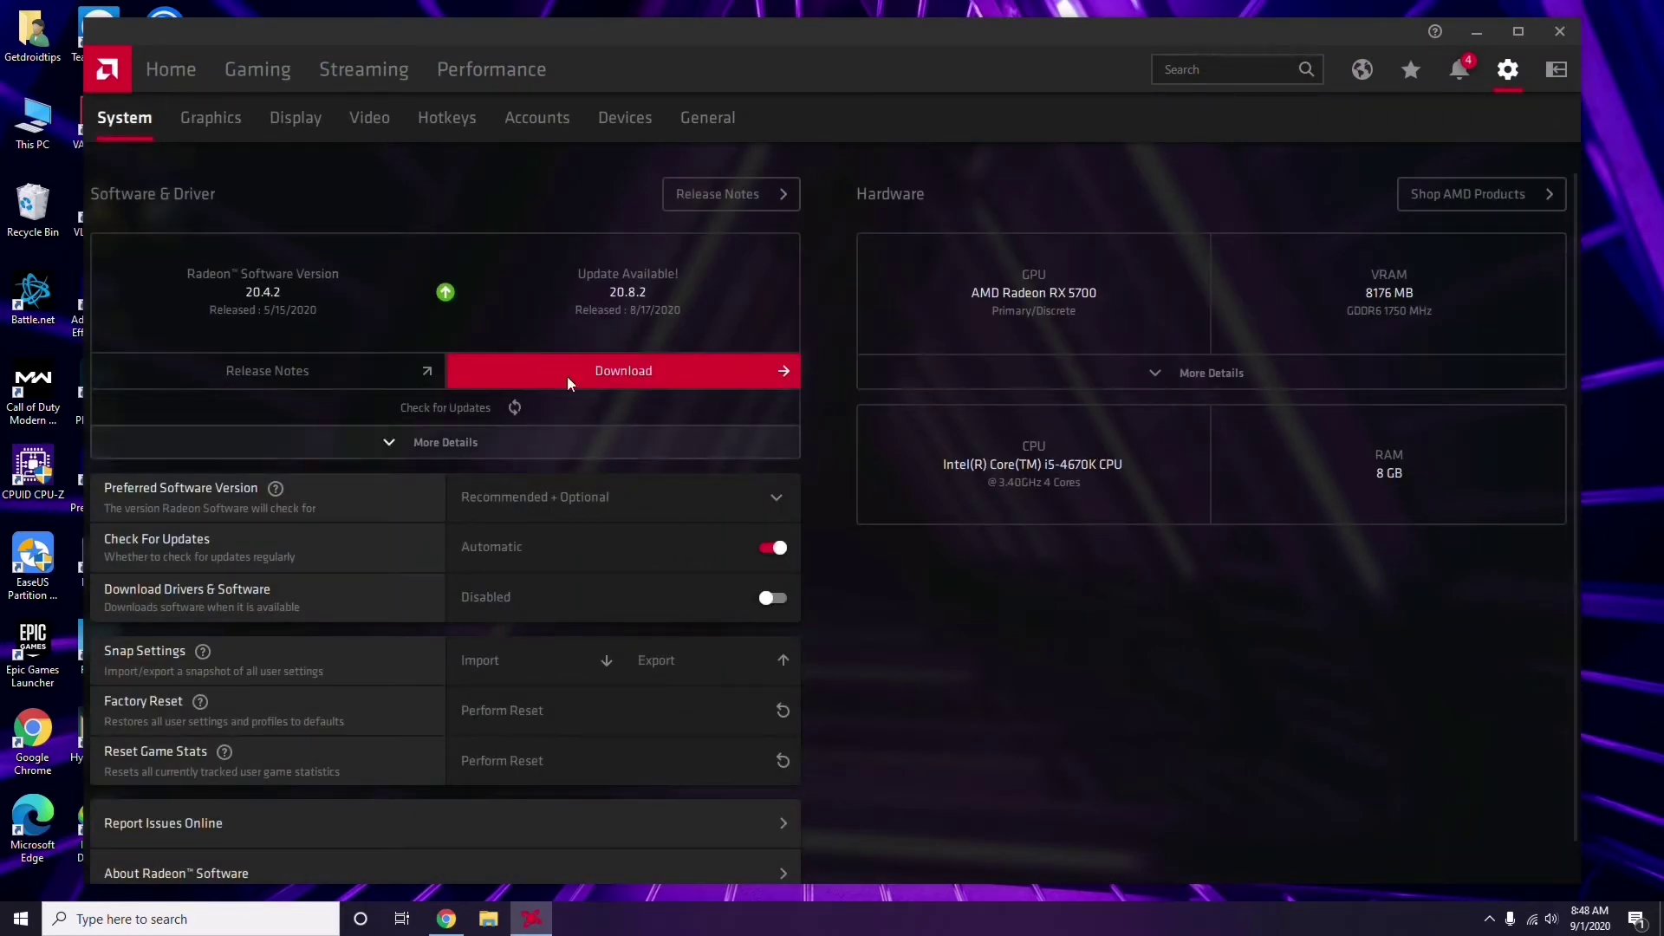
pyautogui.click(206, 119)
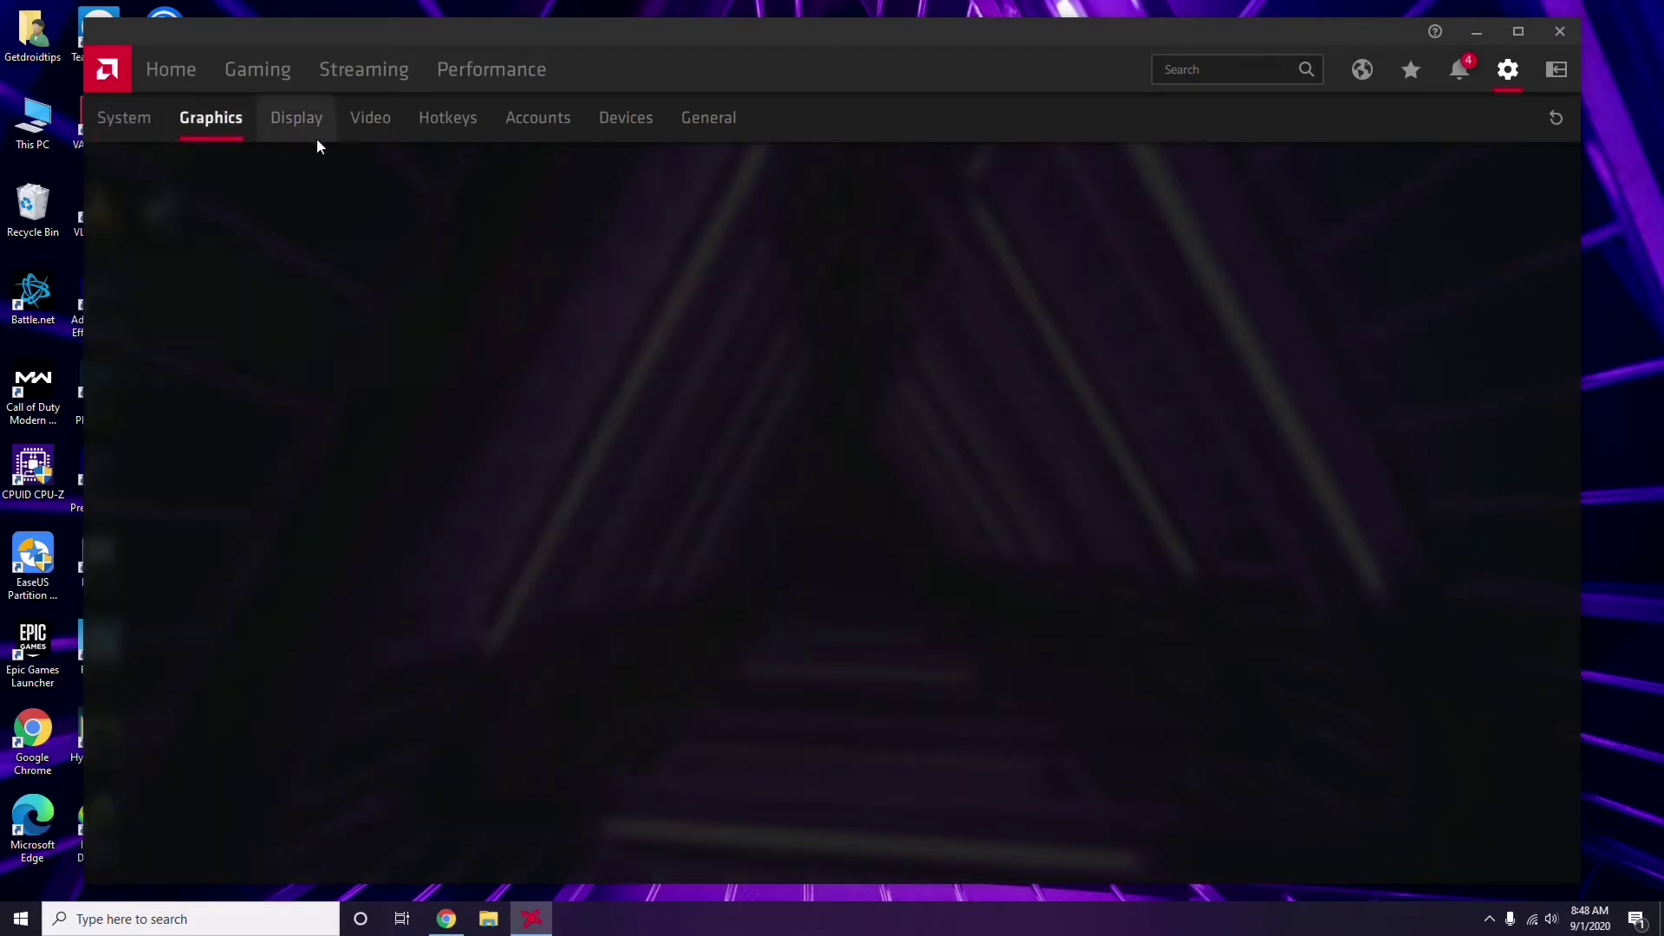
pyautogui.click(315, 130)
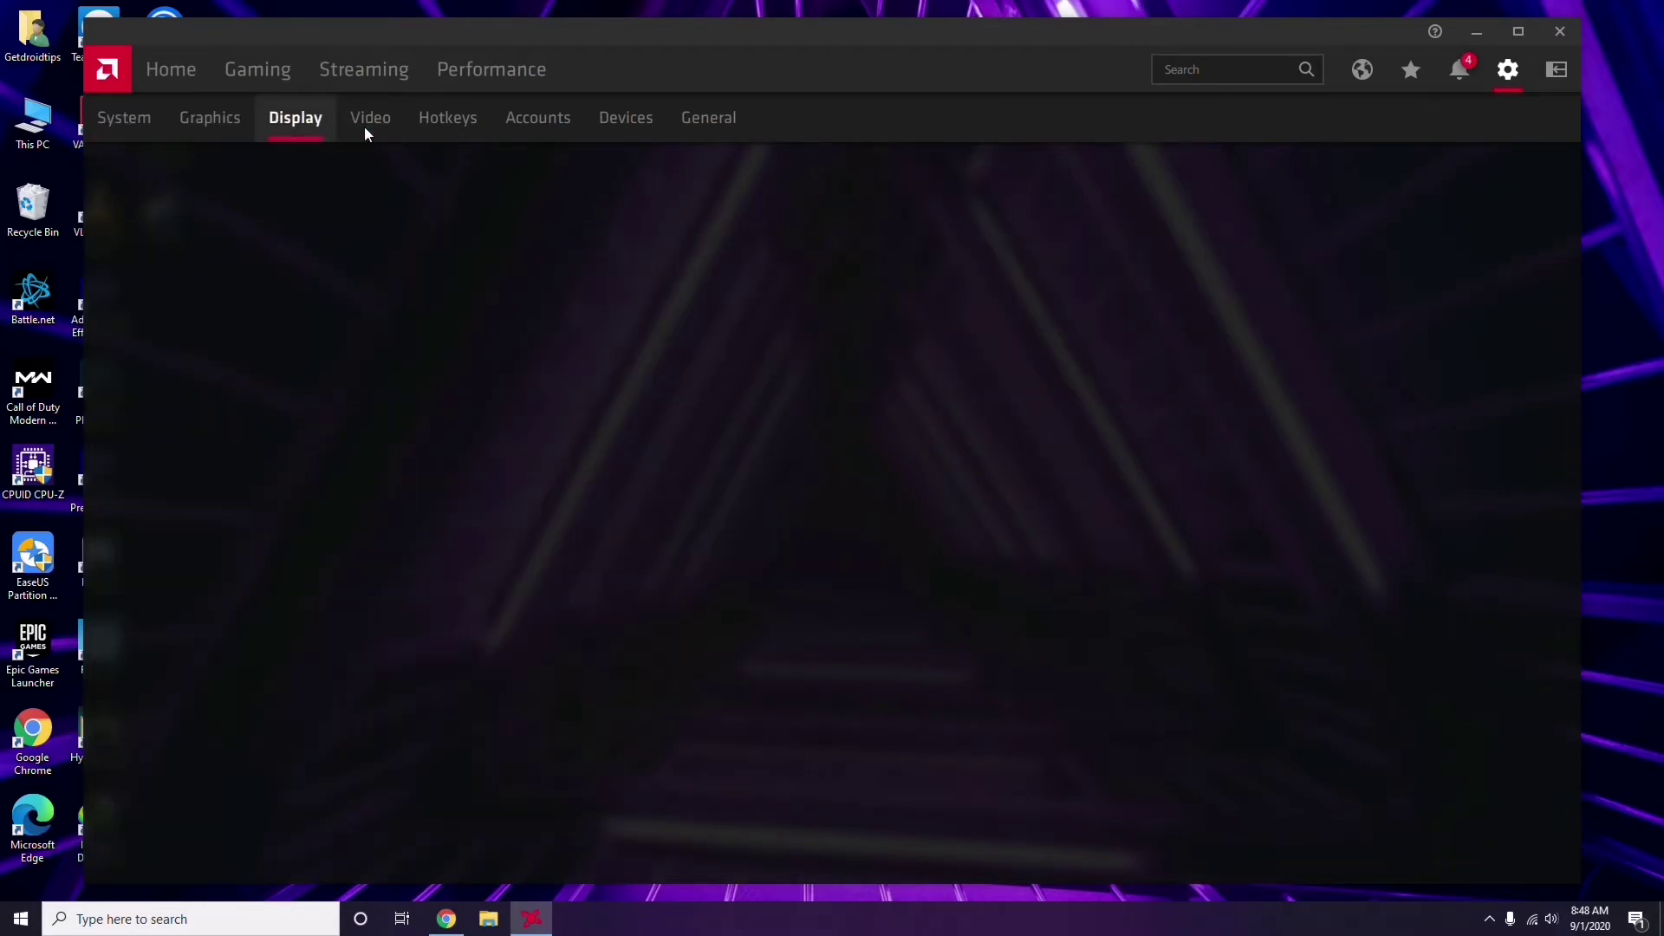
pyautogui.click(178, 71)
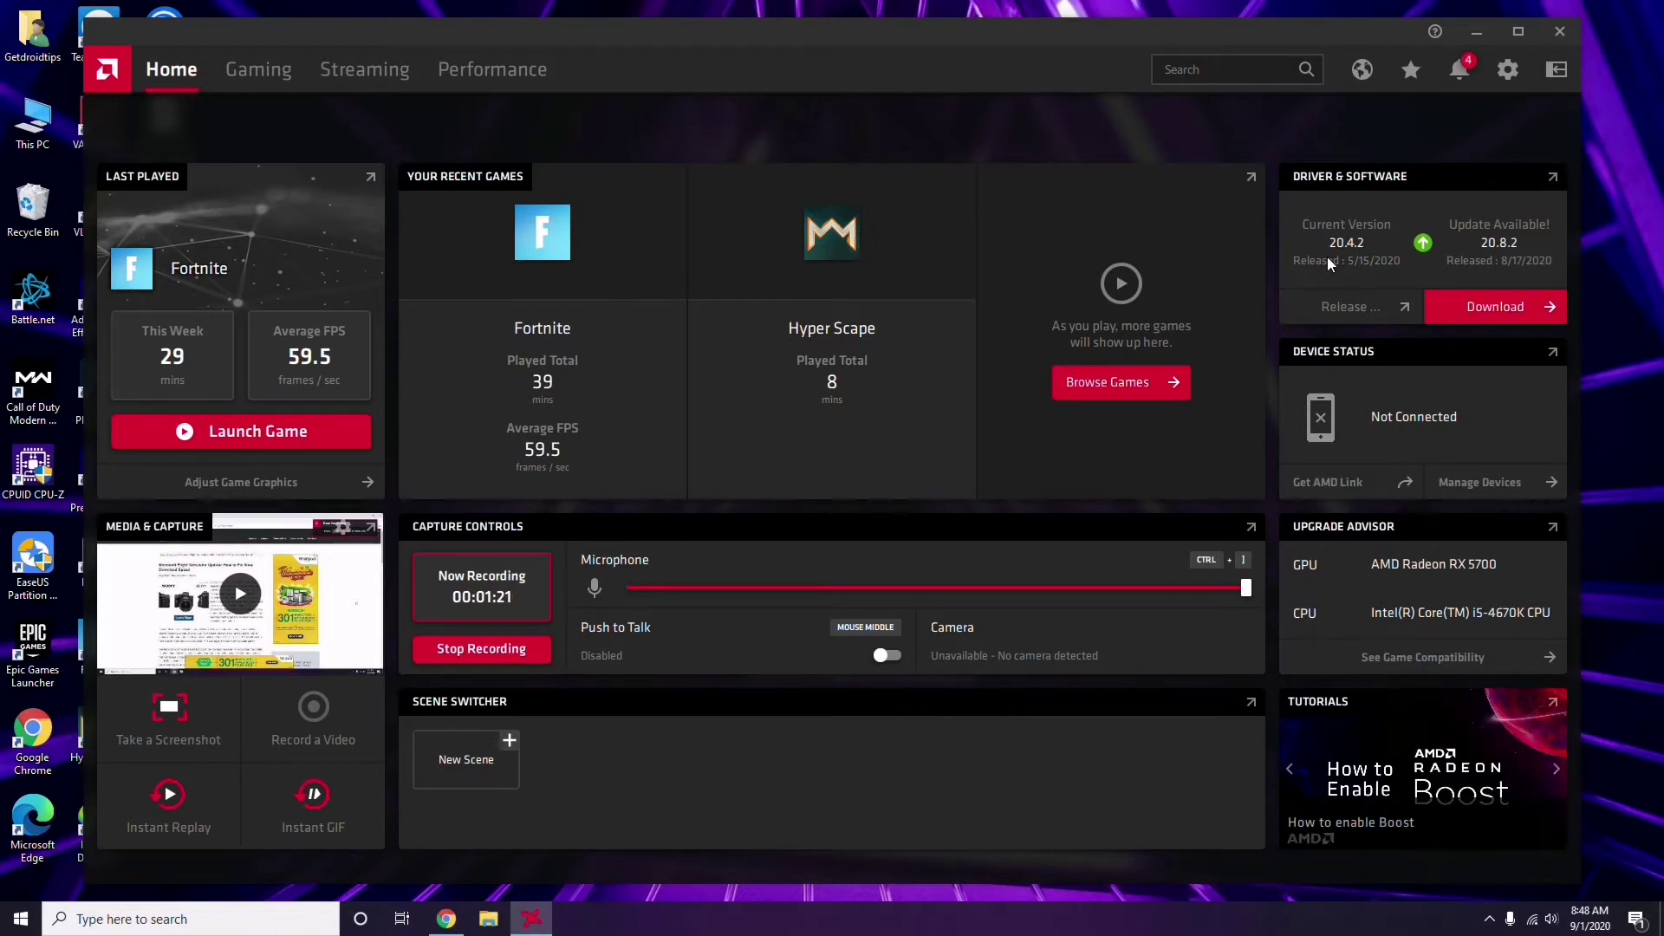
pyautogui.click(1567, 33)
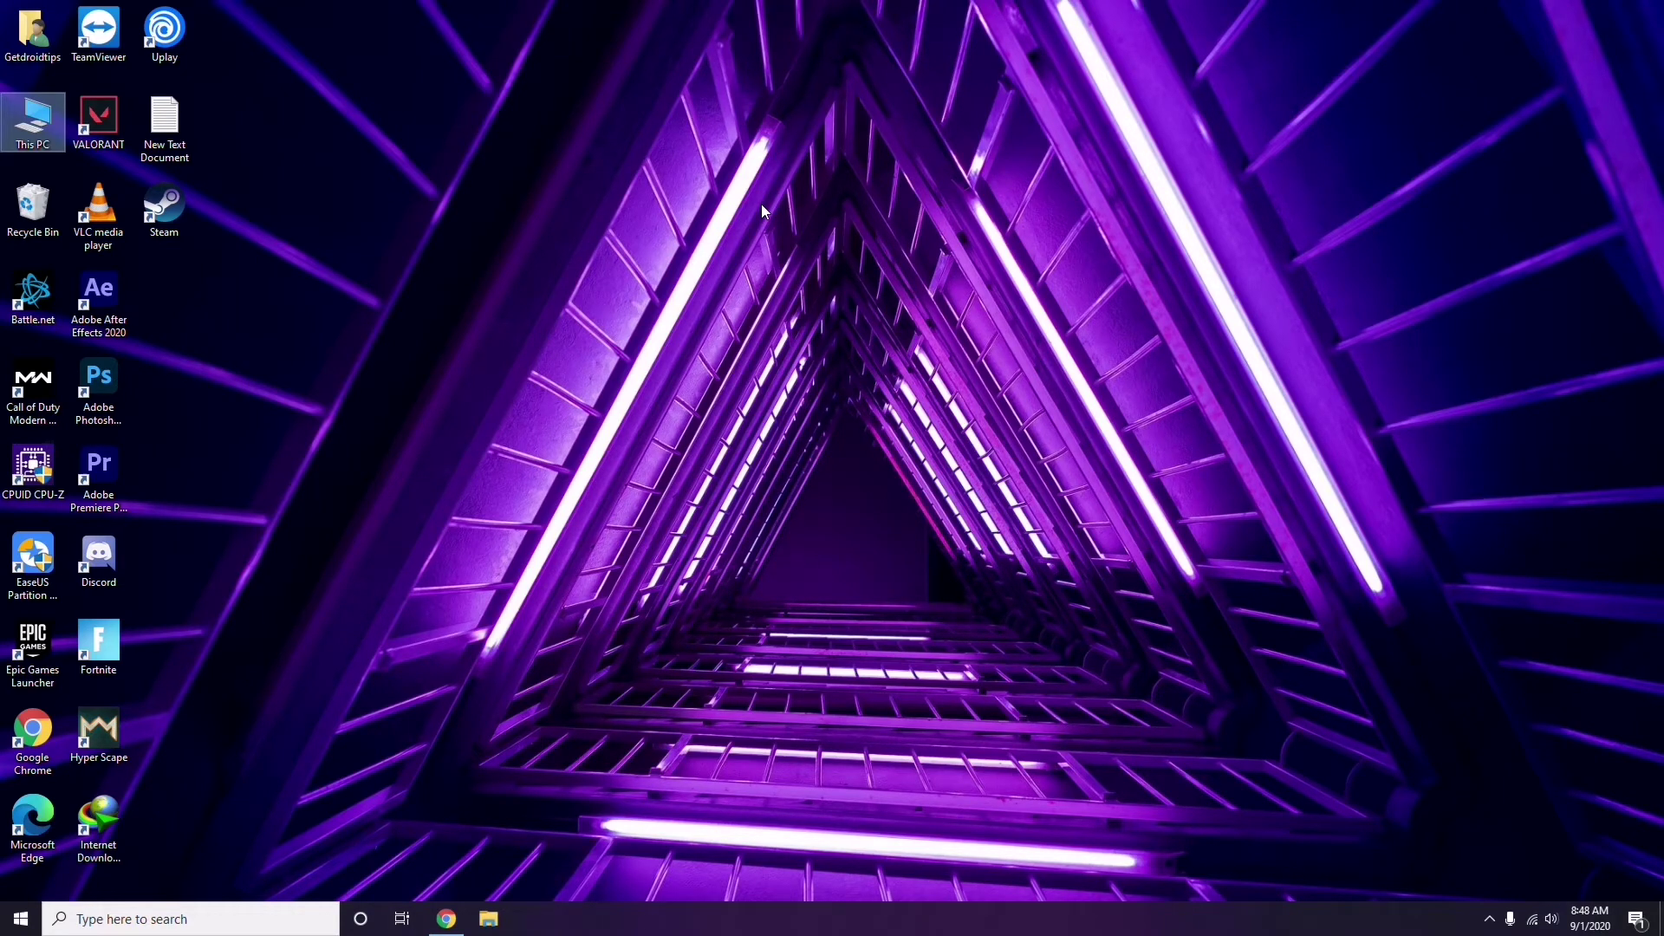
pyautogui.rightClick(350, 224)
pyautogui.click(379, 305)
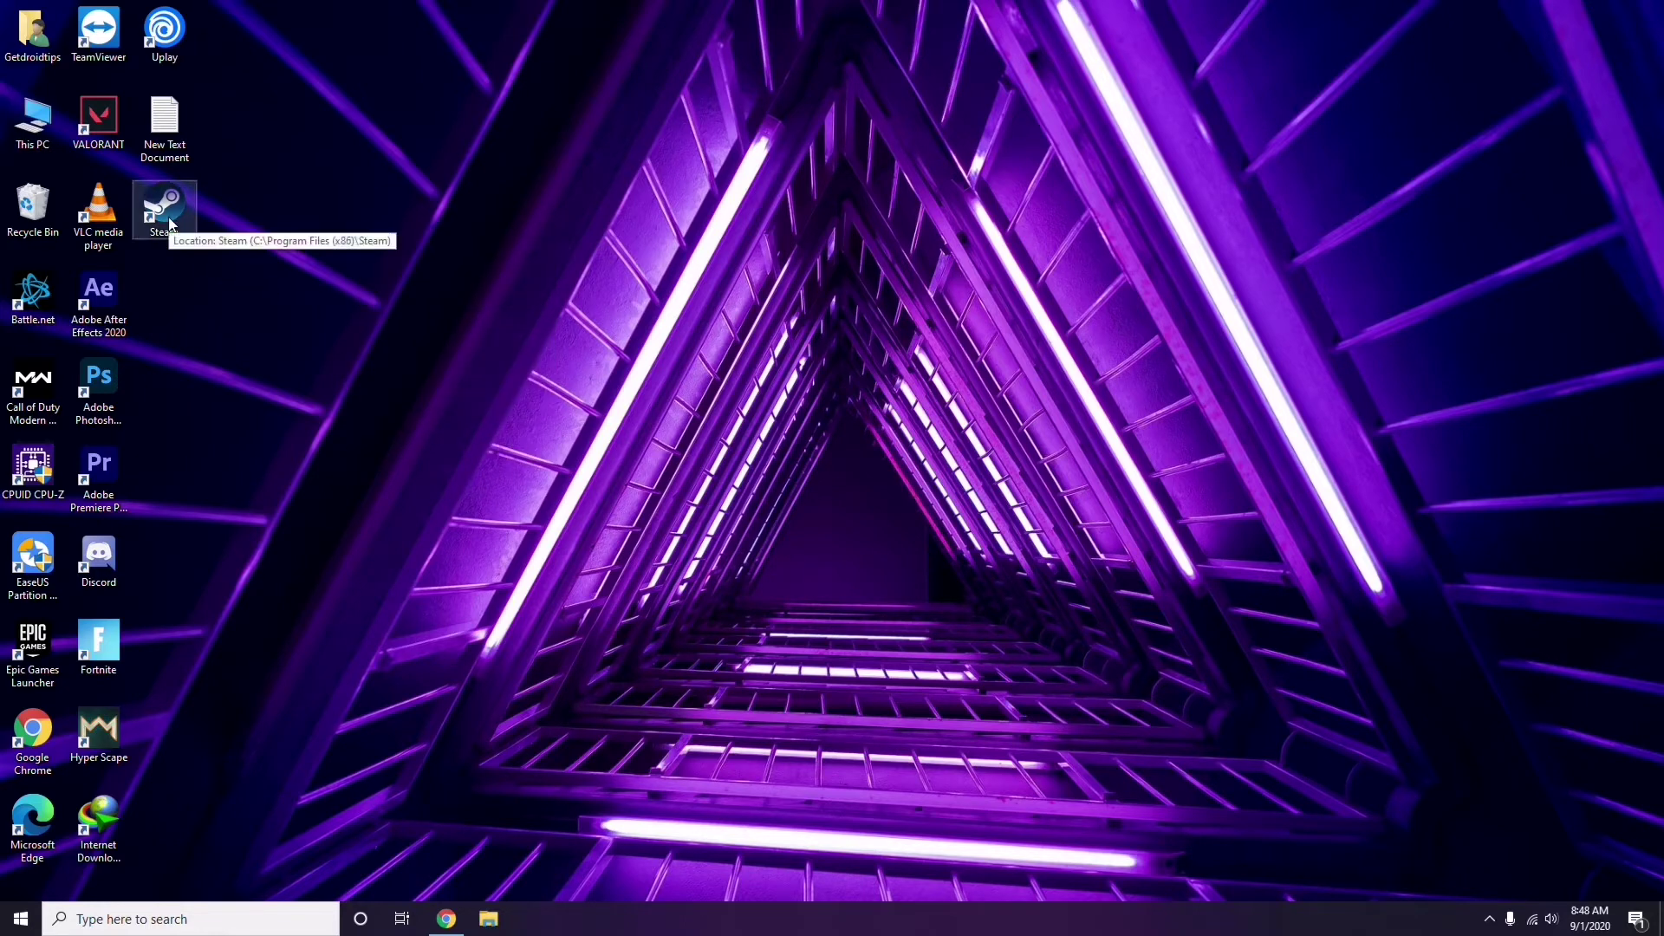
# - Open Steam, disable the Steam Overlay while in-game in its In-Game settings, save the change, and close Steam
pyautogui.doubleClick(165, 208)
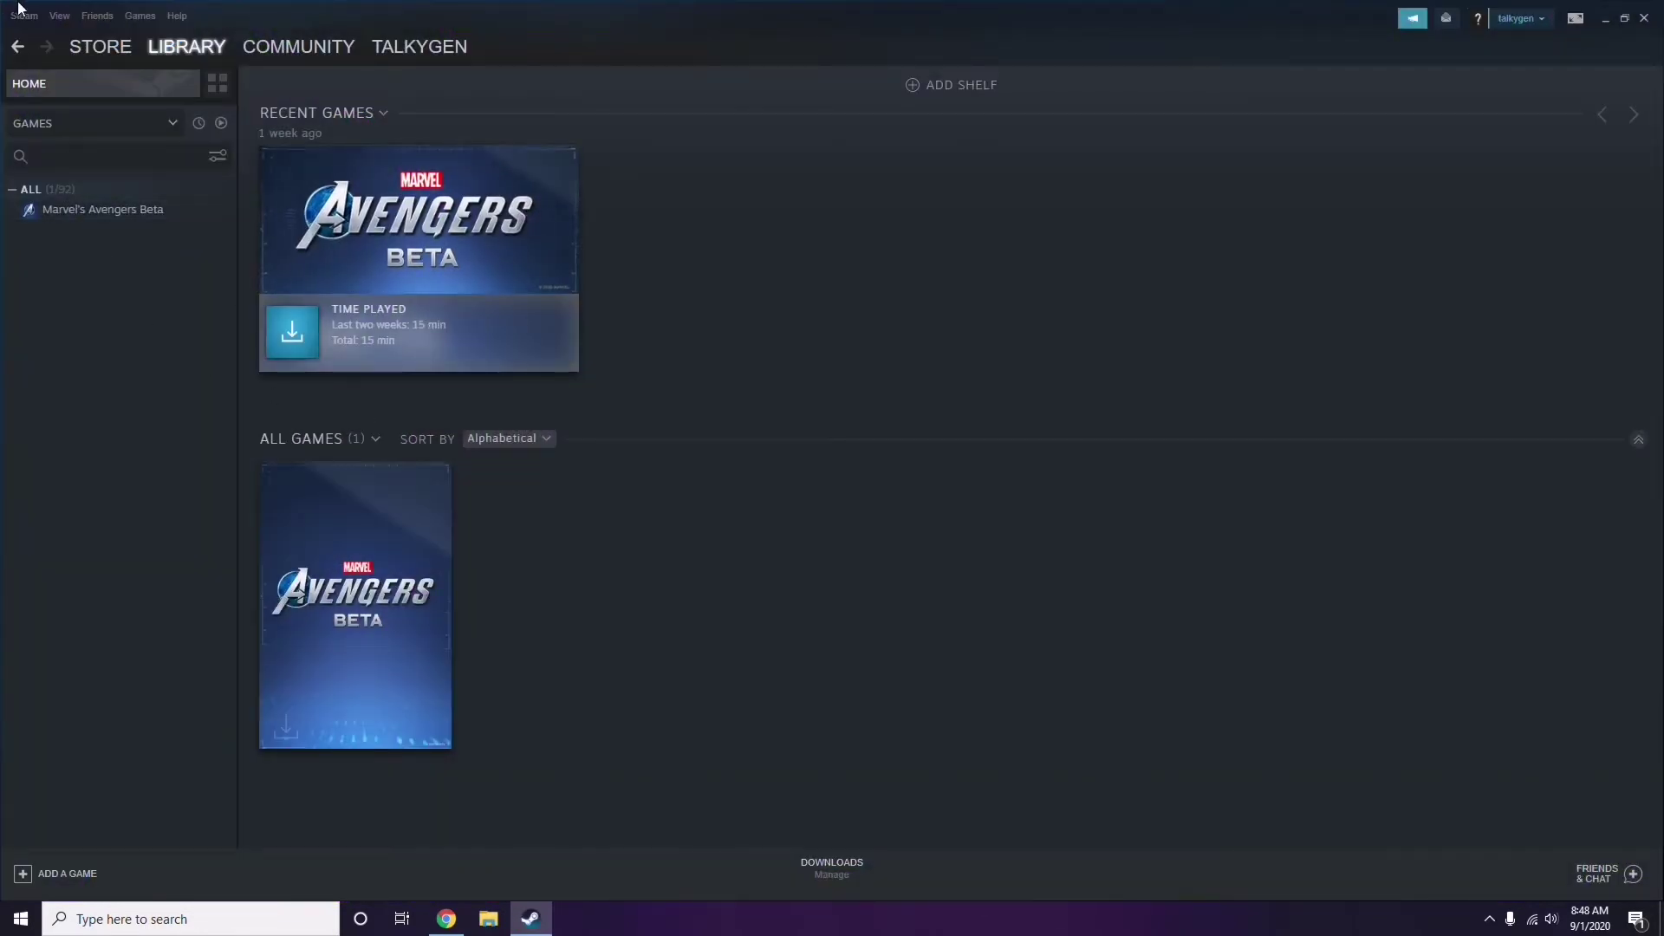
pyautogui.click(23, 15)
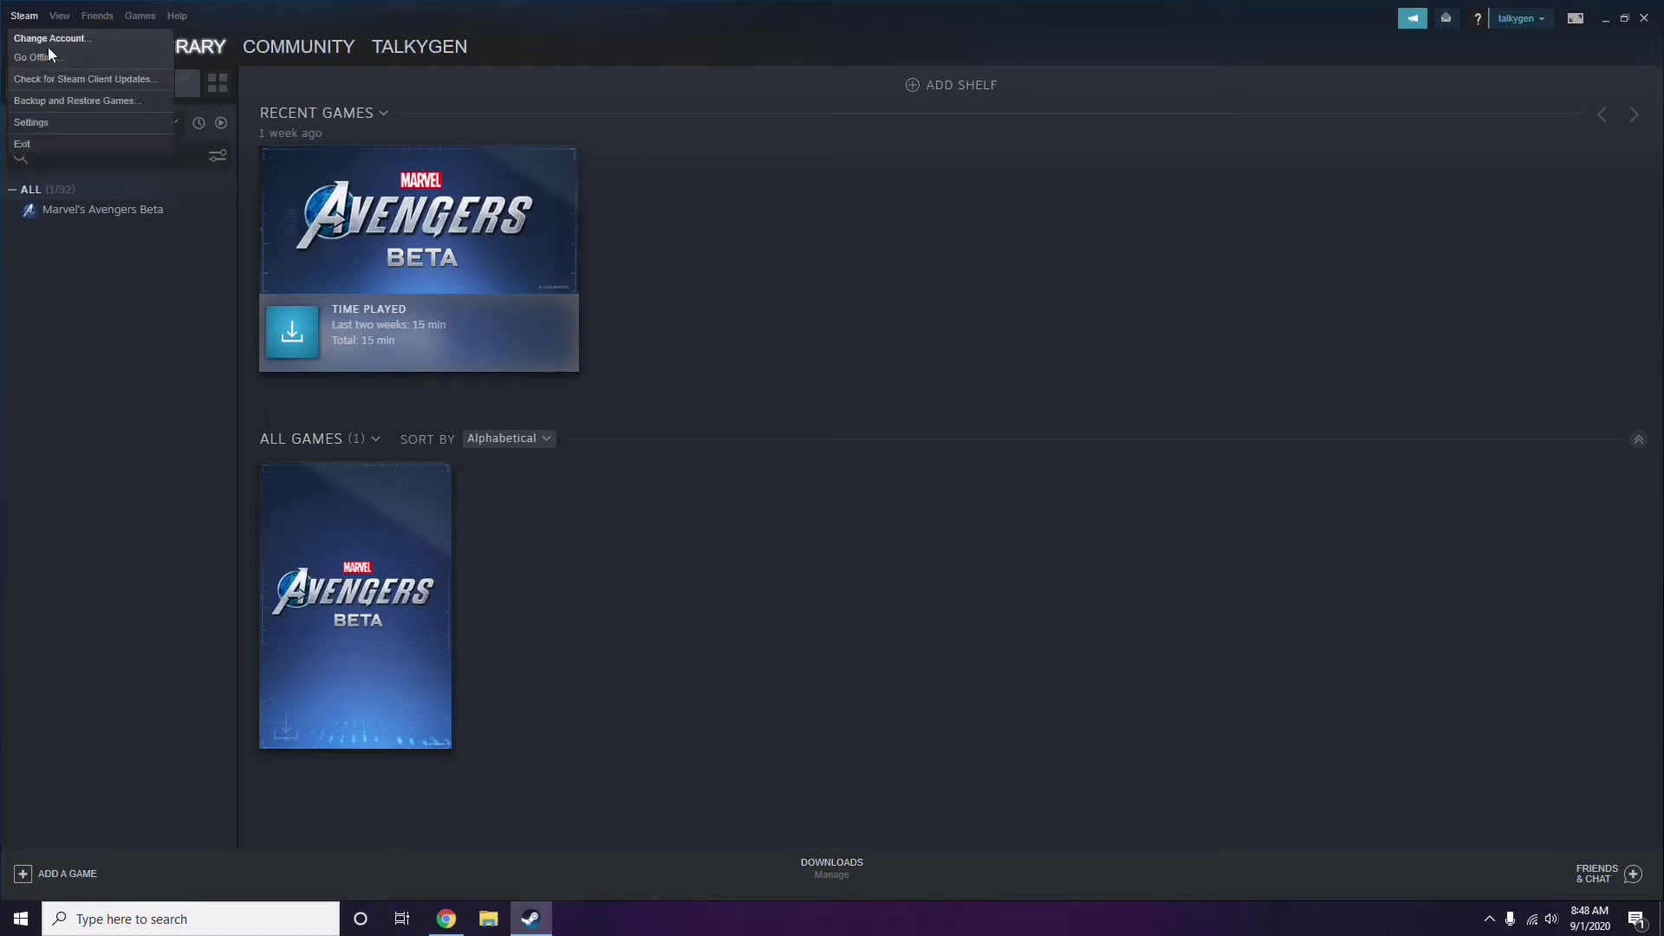
pyautogui.click(34, 122)
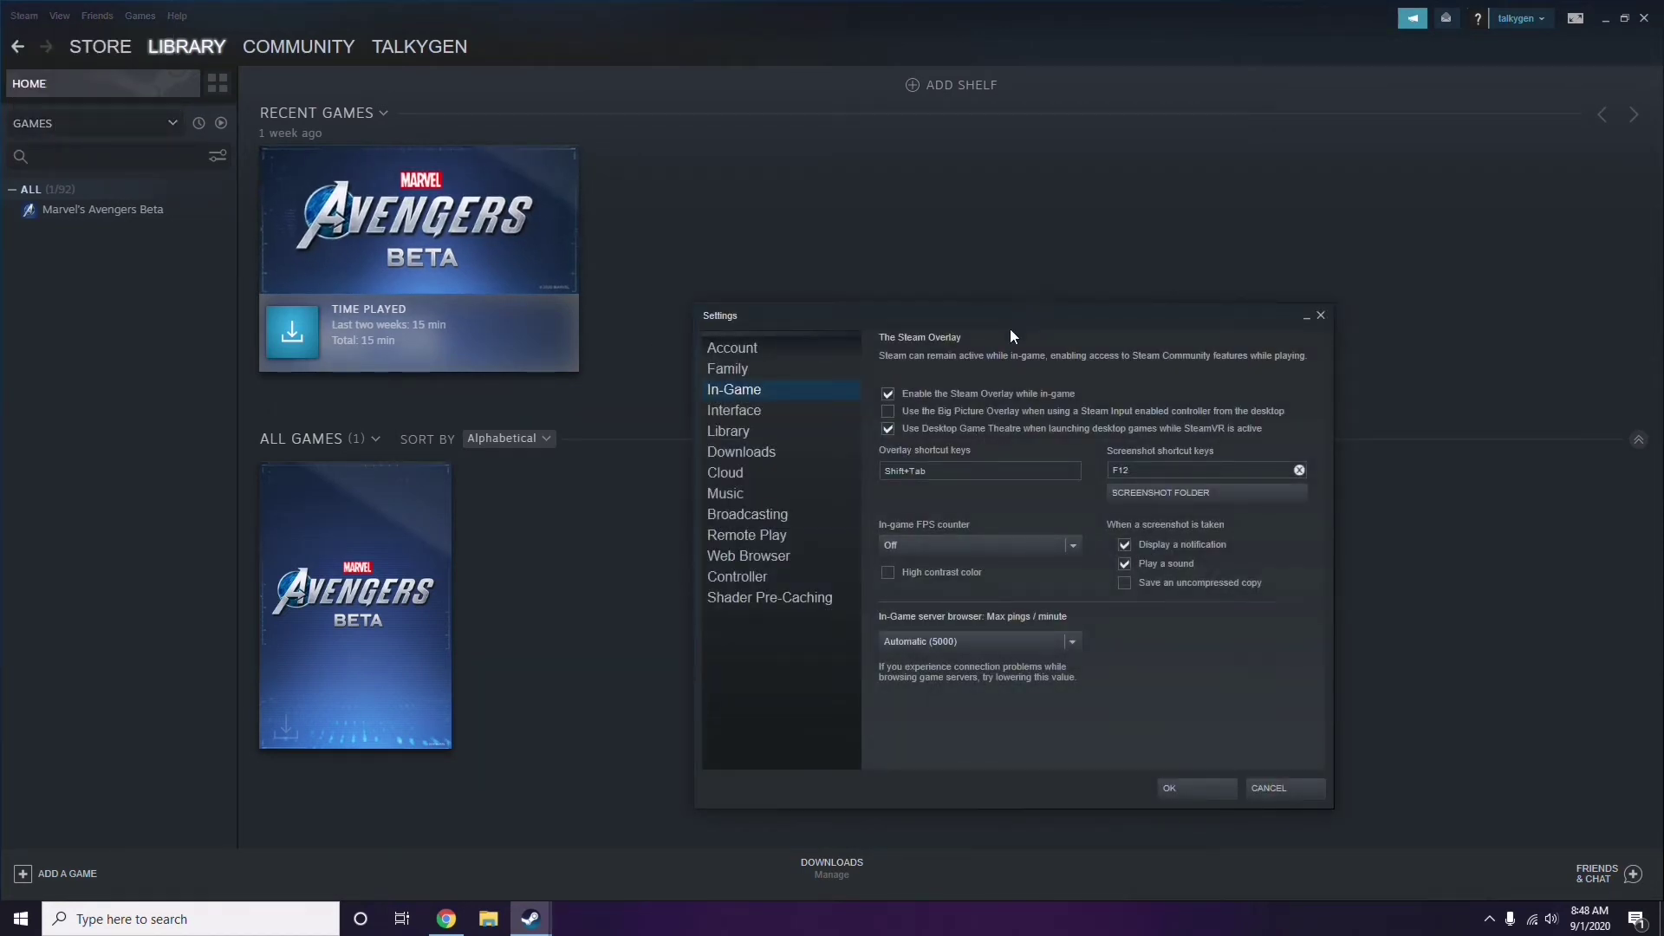
pyautogui.moveTo(1010, 330); pyautogui.dragTo(922, 190)
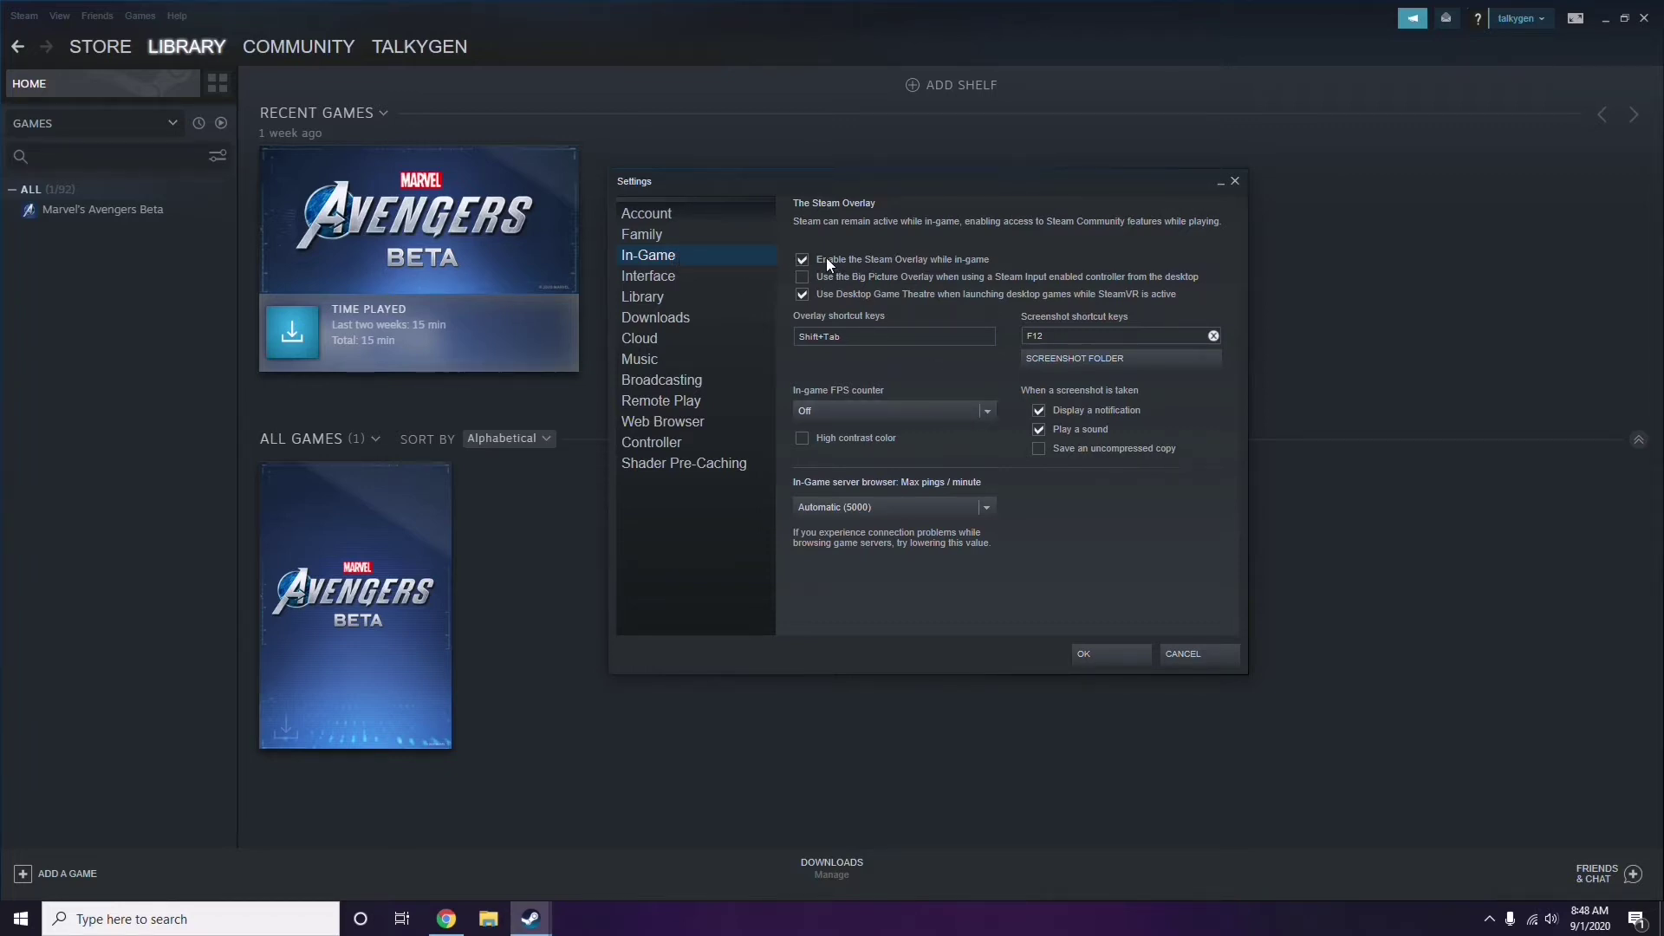
pyautogui.click(885, 263)
pyautogui.click(1093, 653)
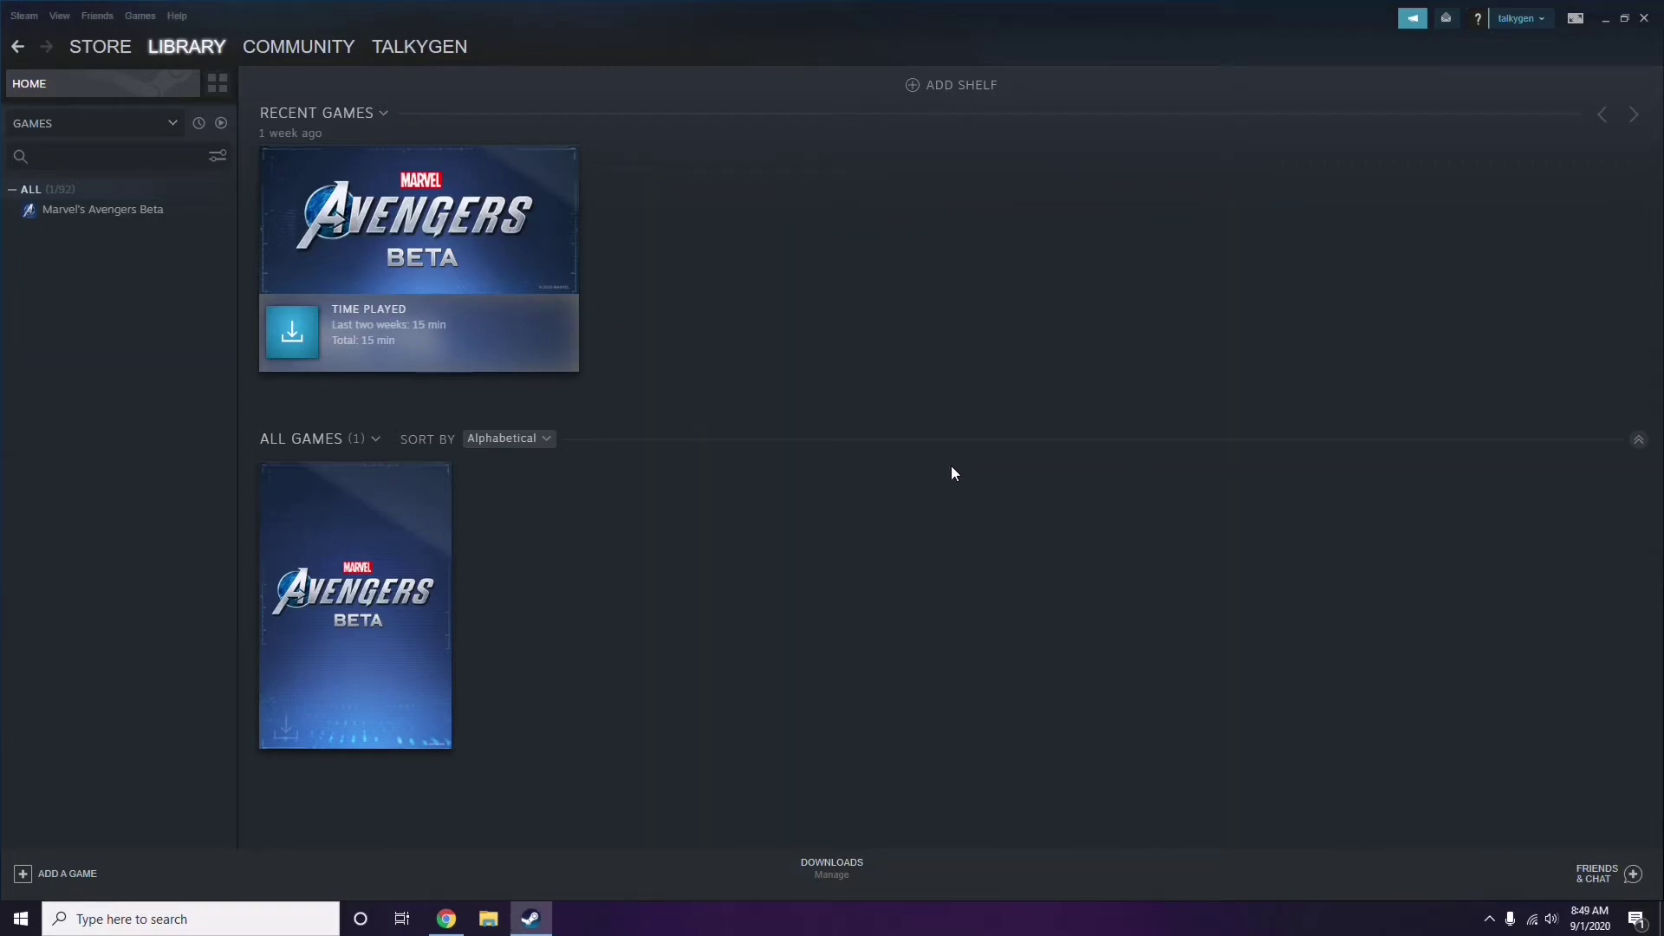
pyautogui.click(1643, 19)
pyautogui.rightClick(678, 279)
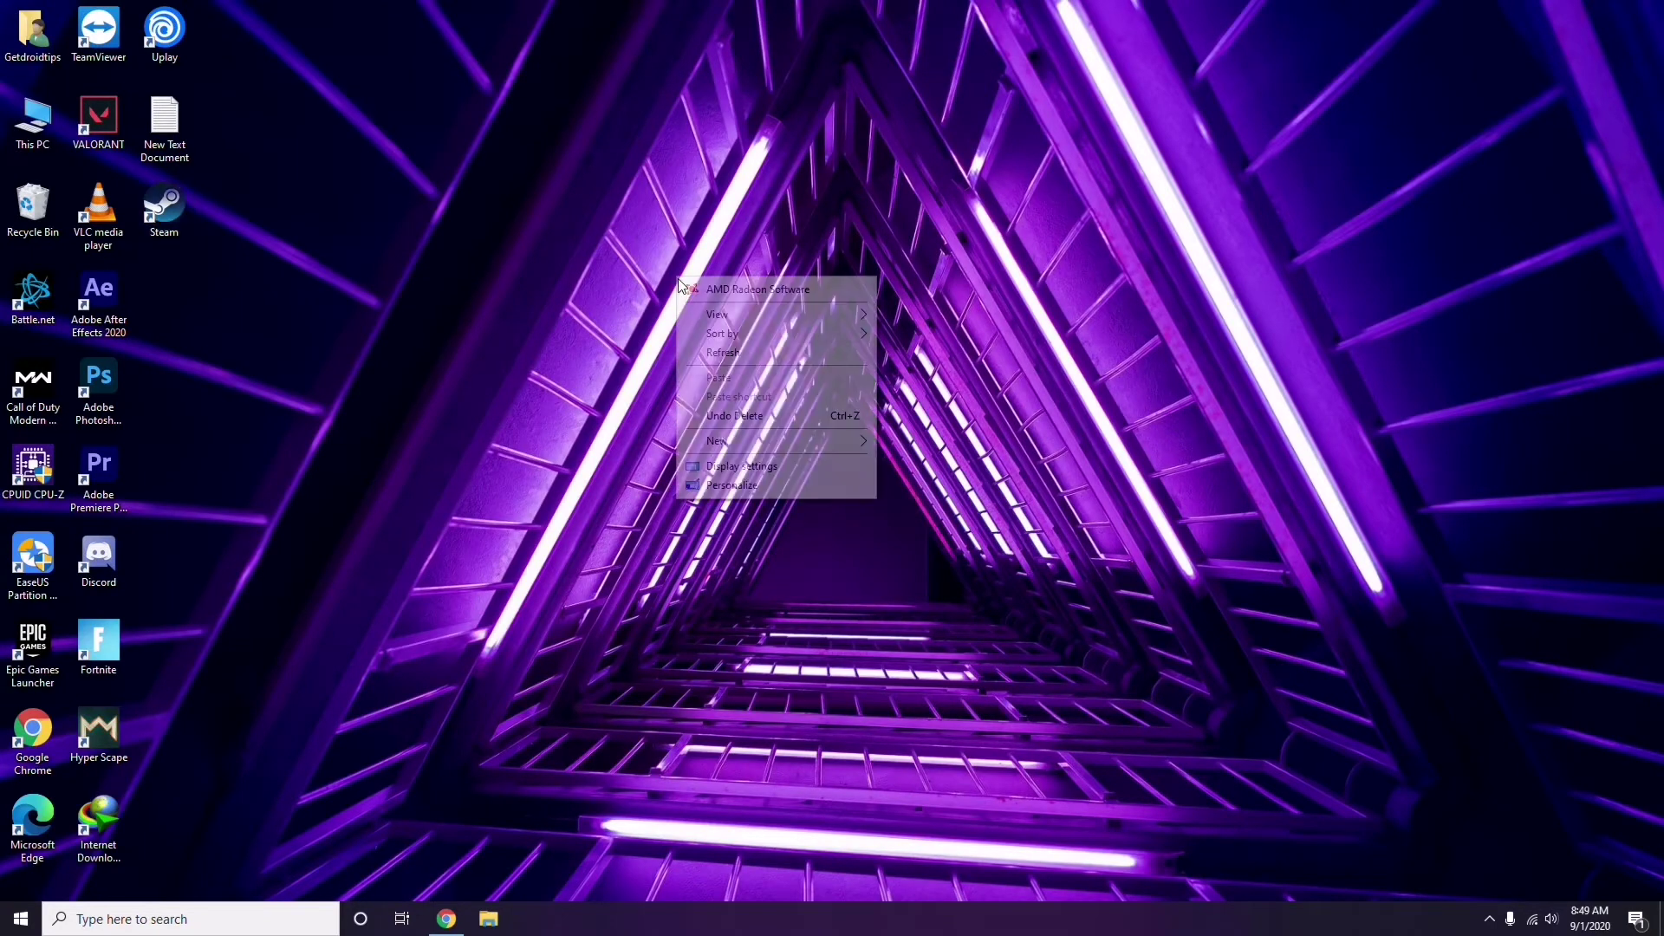
pyautogui.click(722, 353)
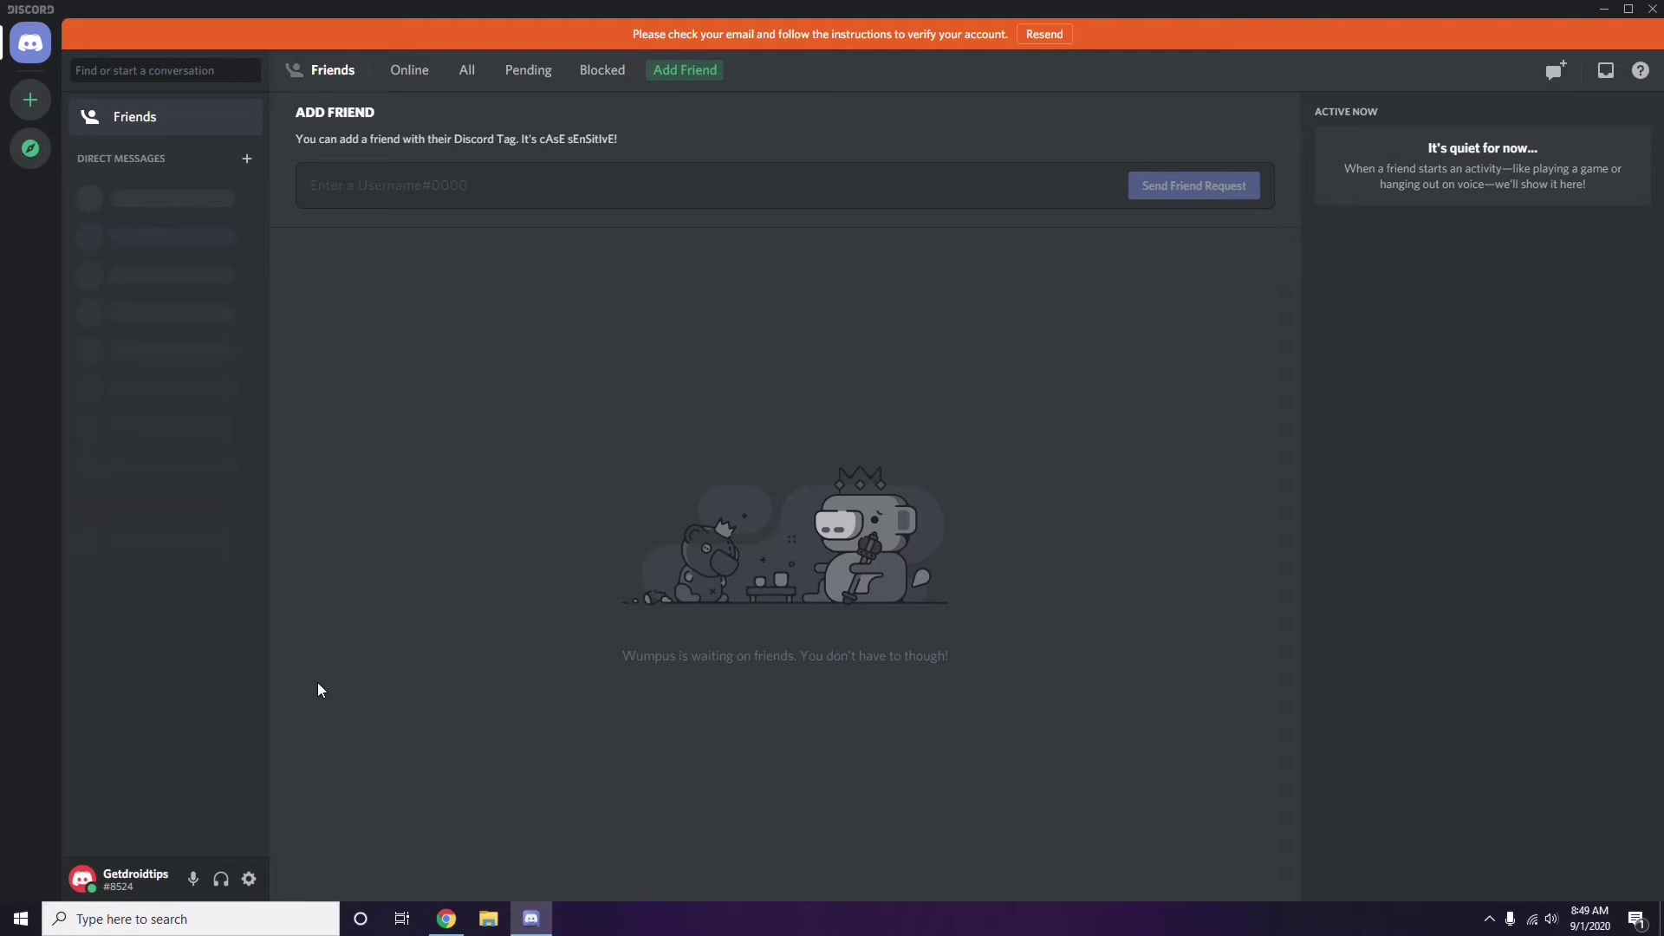
# - Turn off the OpenH264 Video Codec provided by Cisco Systems in Discord's Voice & Video settings
pyautogui.click(250, 879)
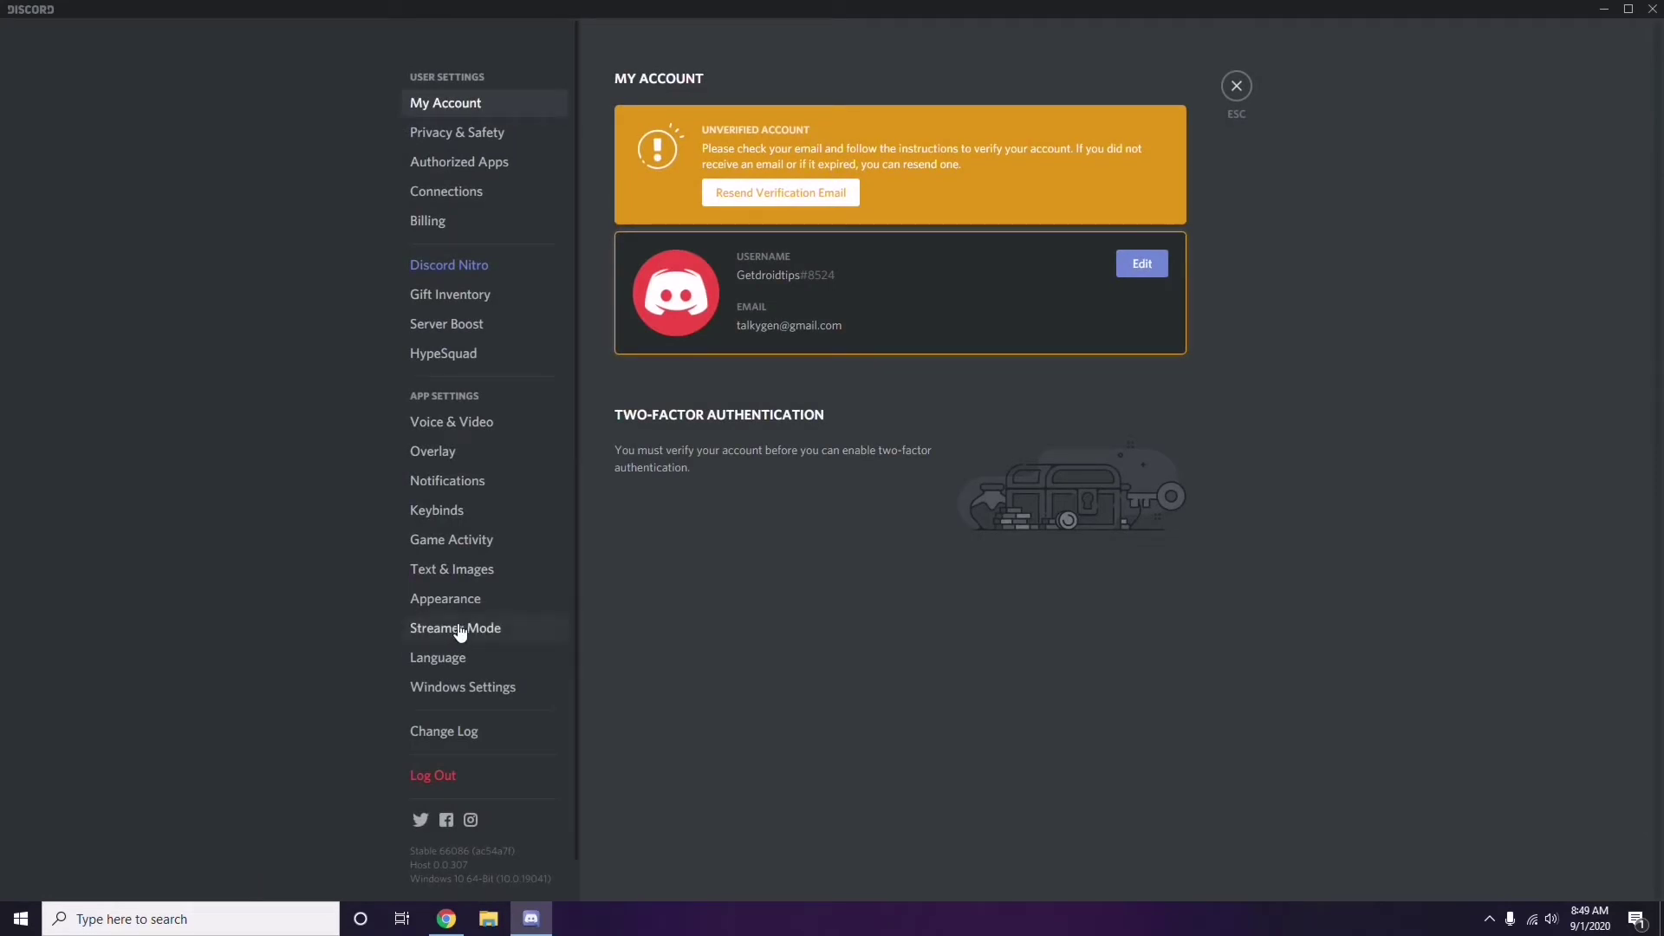
pyautogui.click(443, 423)
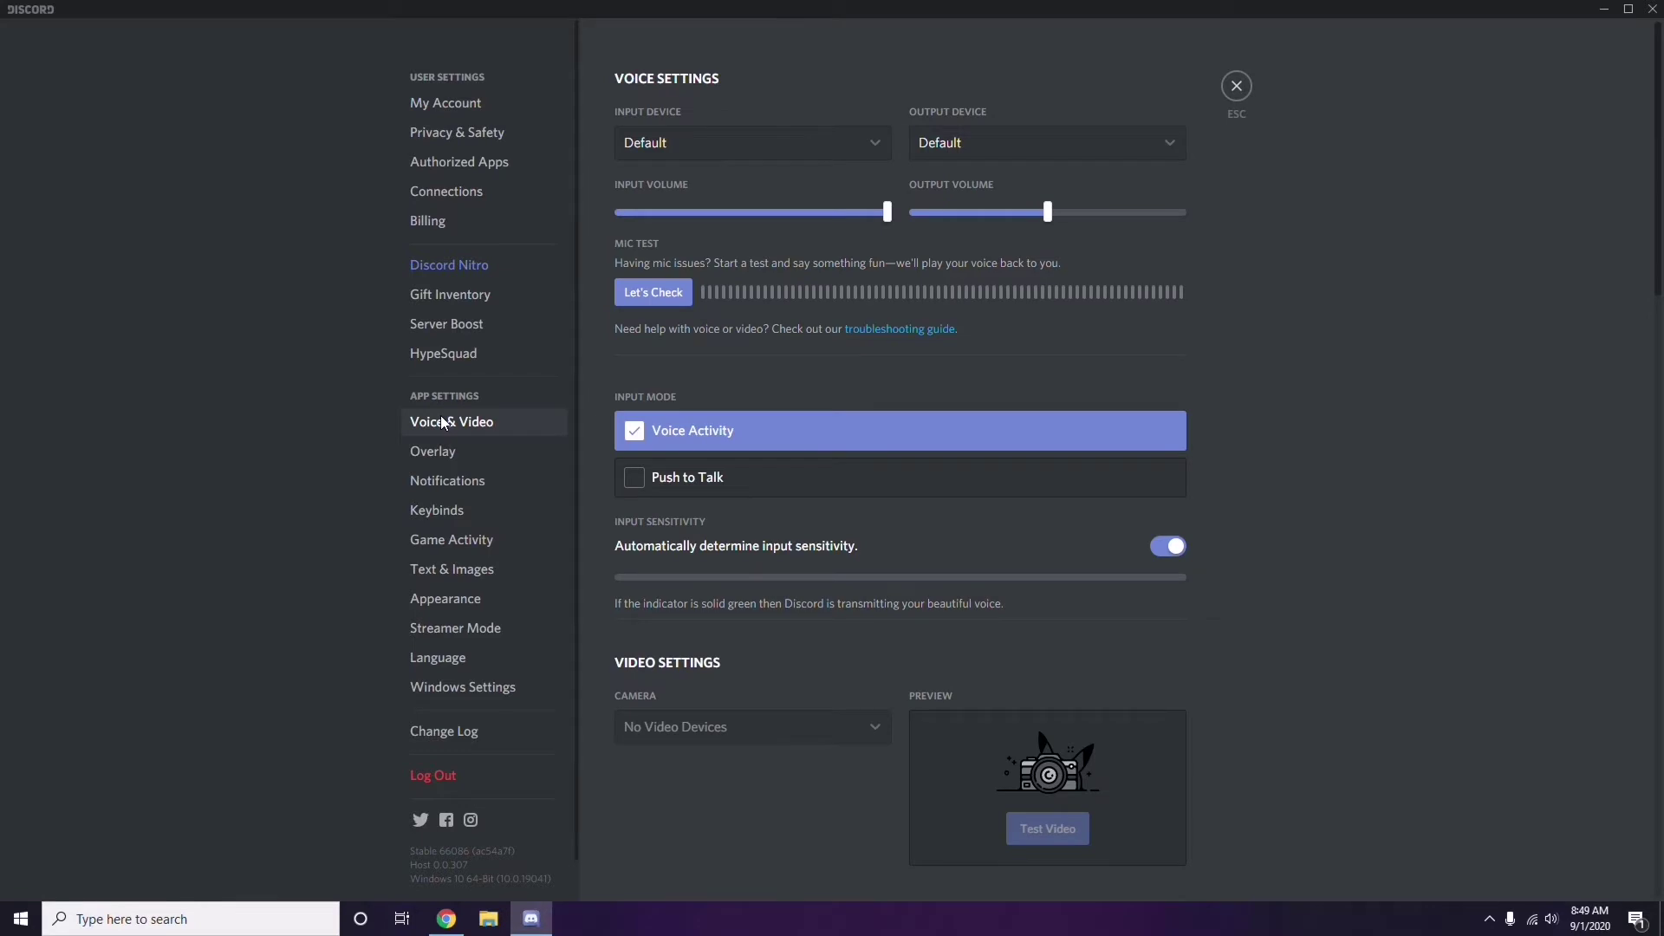
pyautogui.scroll(-8, 1271, 423)
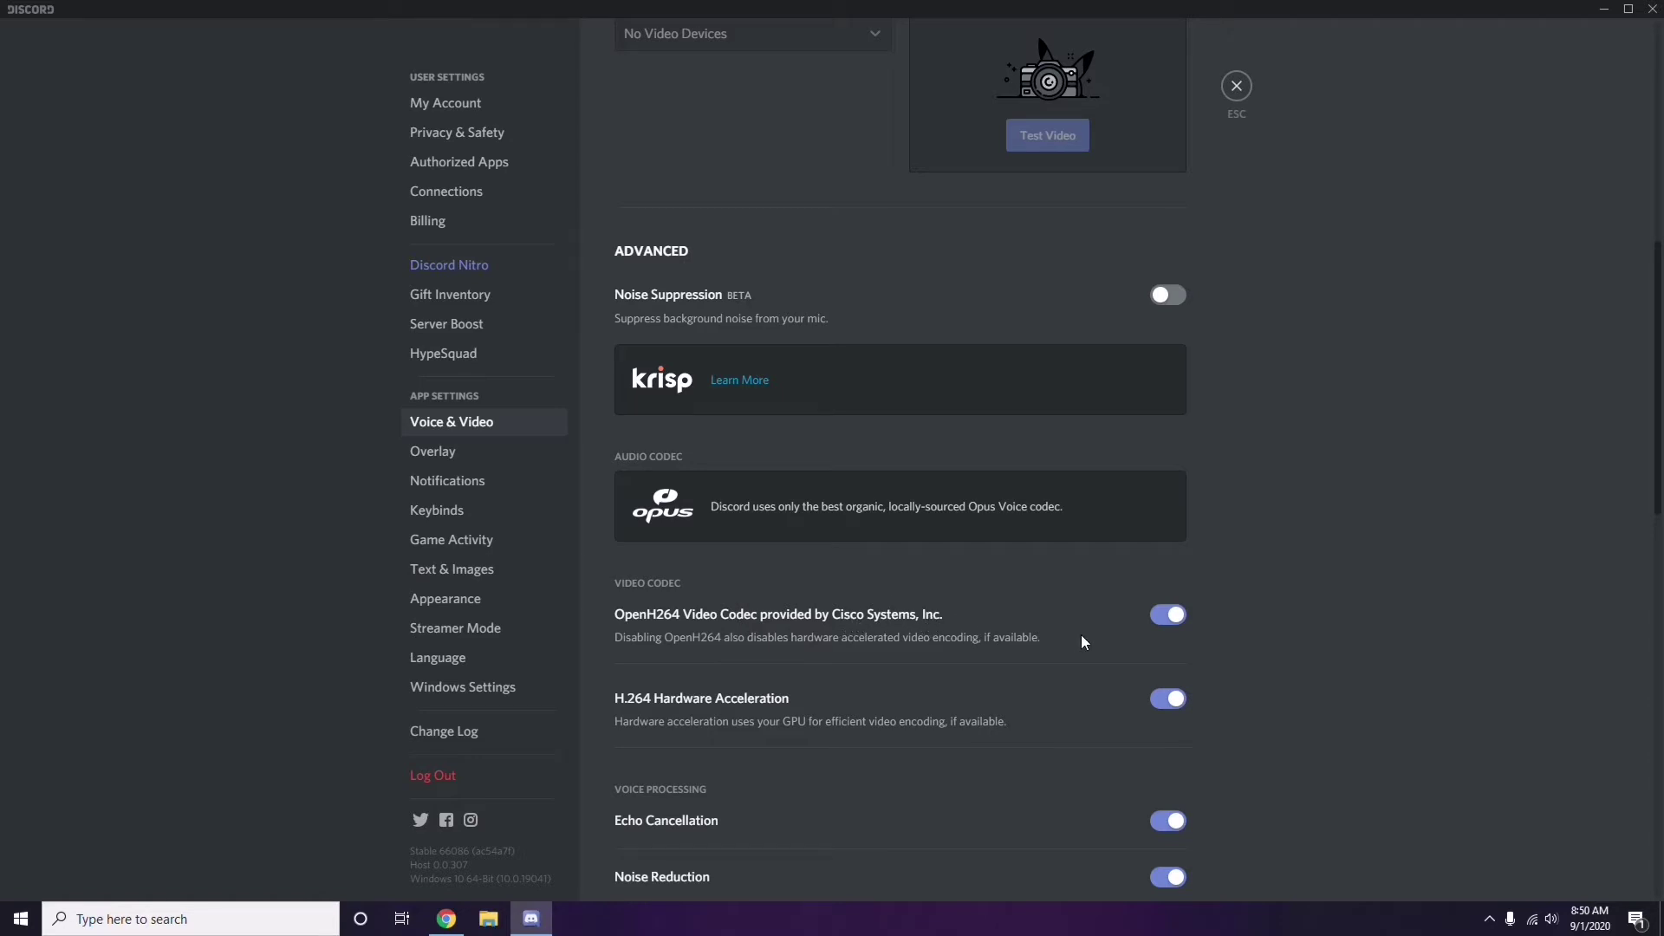
pyautogui.click(1167, 615)
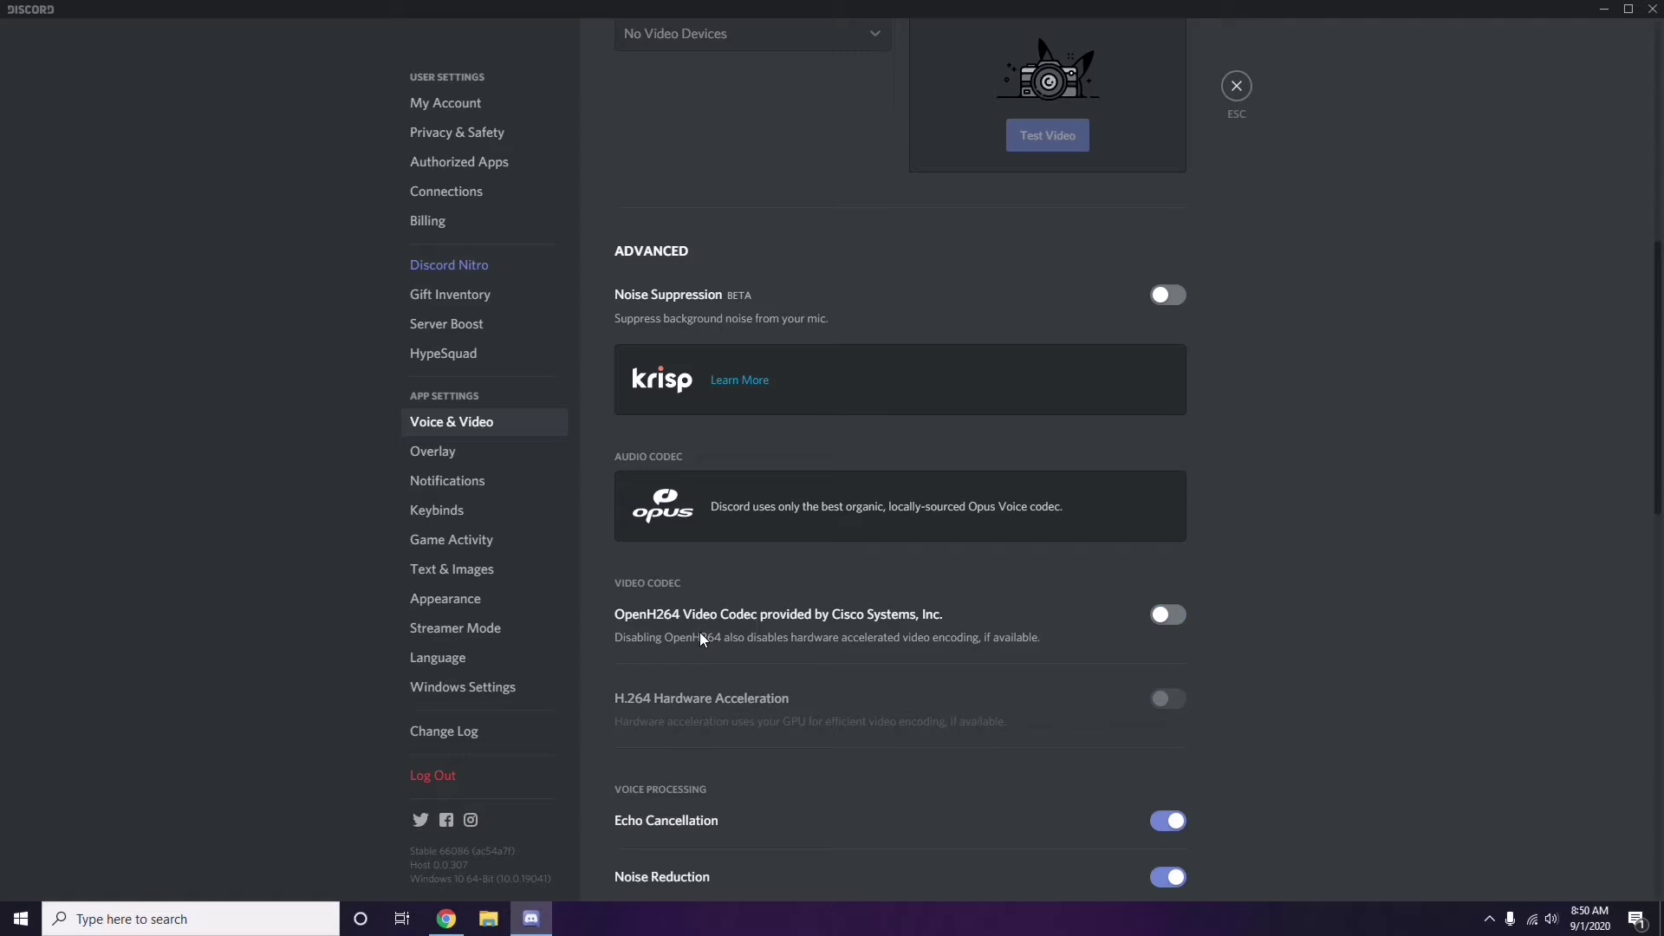
pyautogui.scroll(-6, 858, 620)
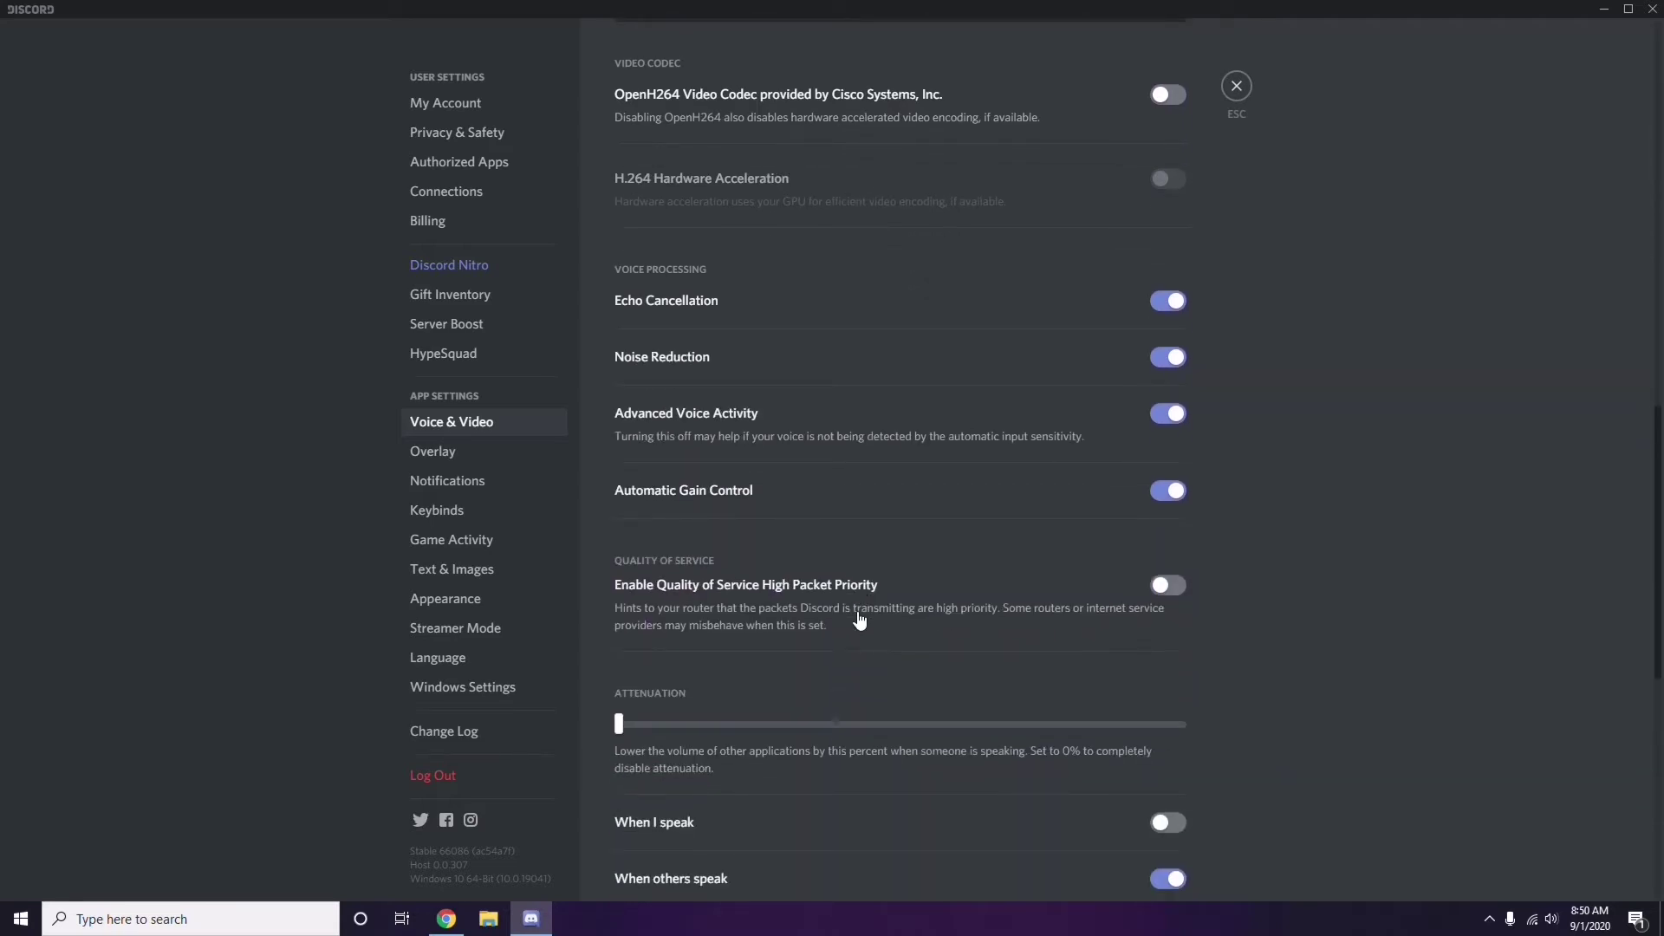
pyautogui.scroll(1, 859, 620)
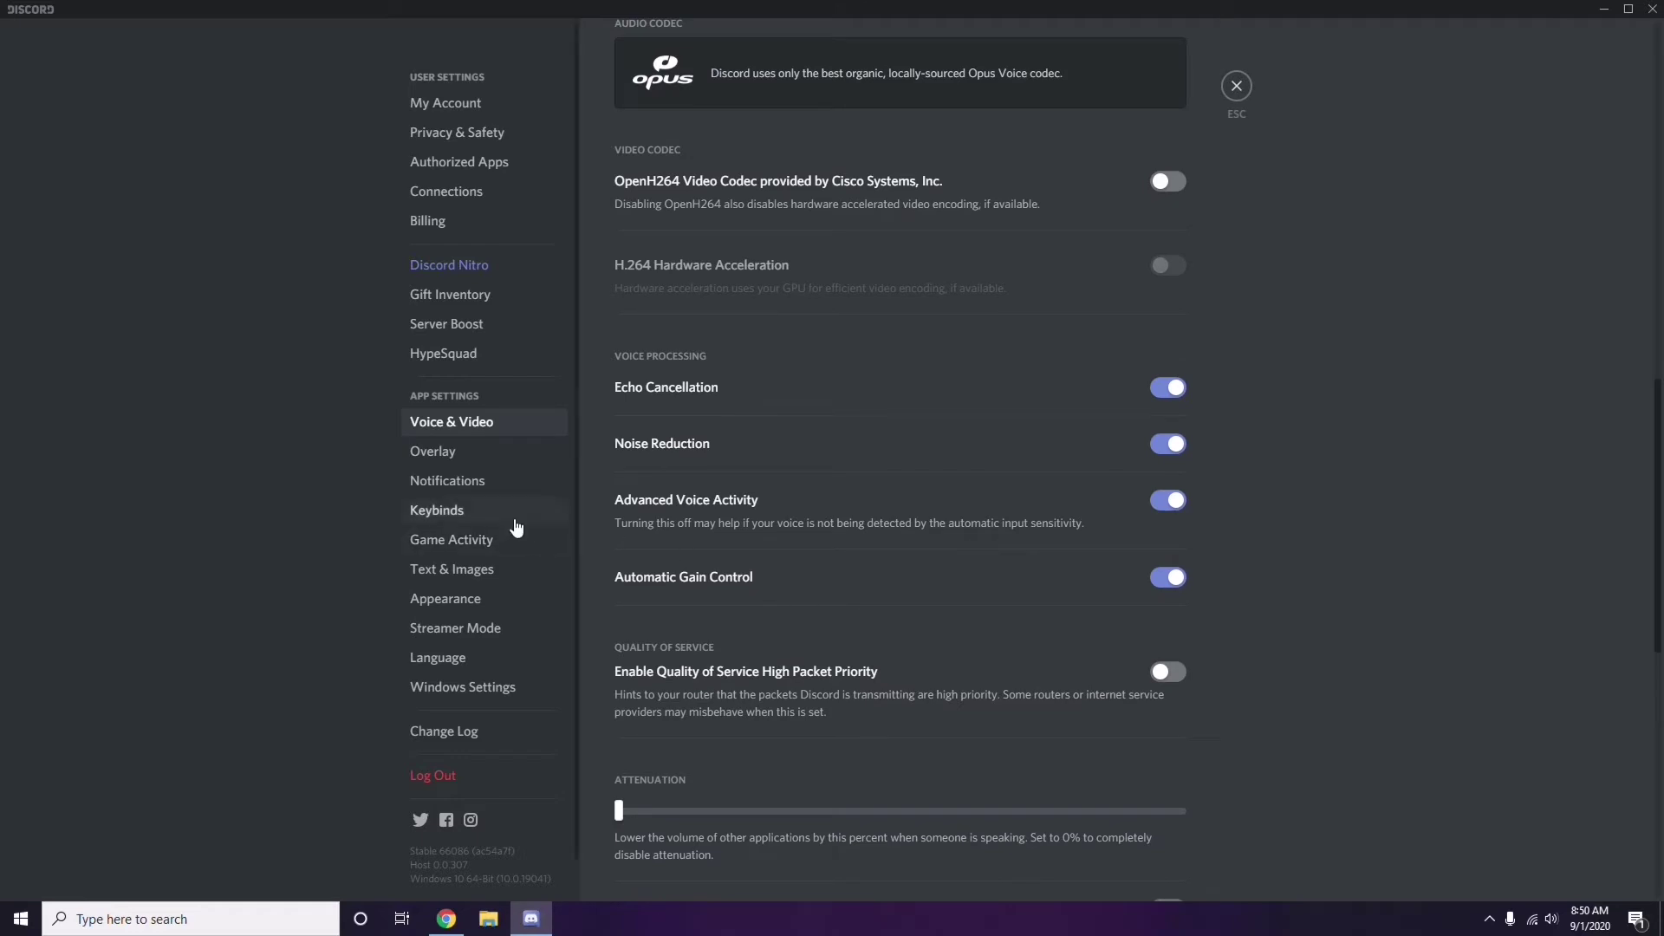
# - Disable the in-game overlay in Discord's Overlay settings
pyautogui.click(435, 454)
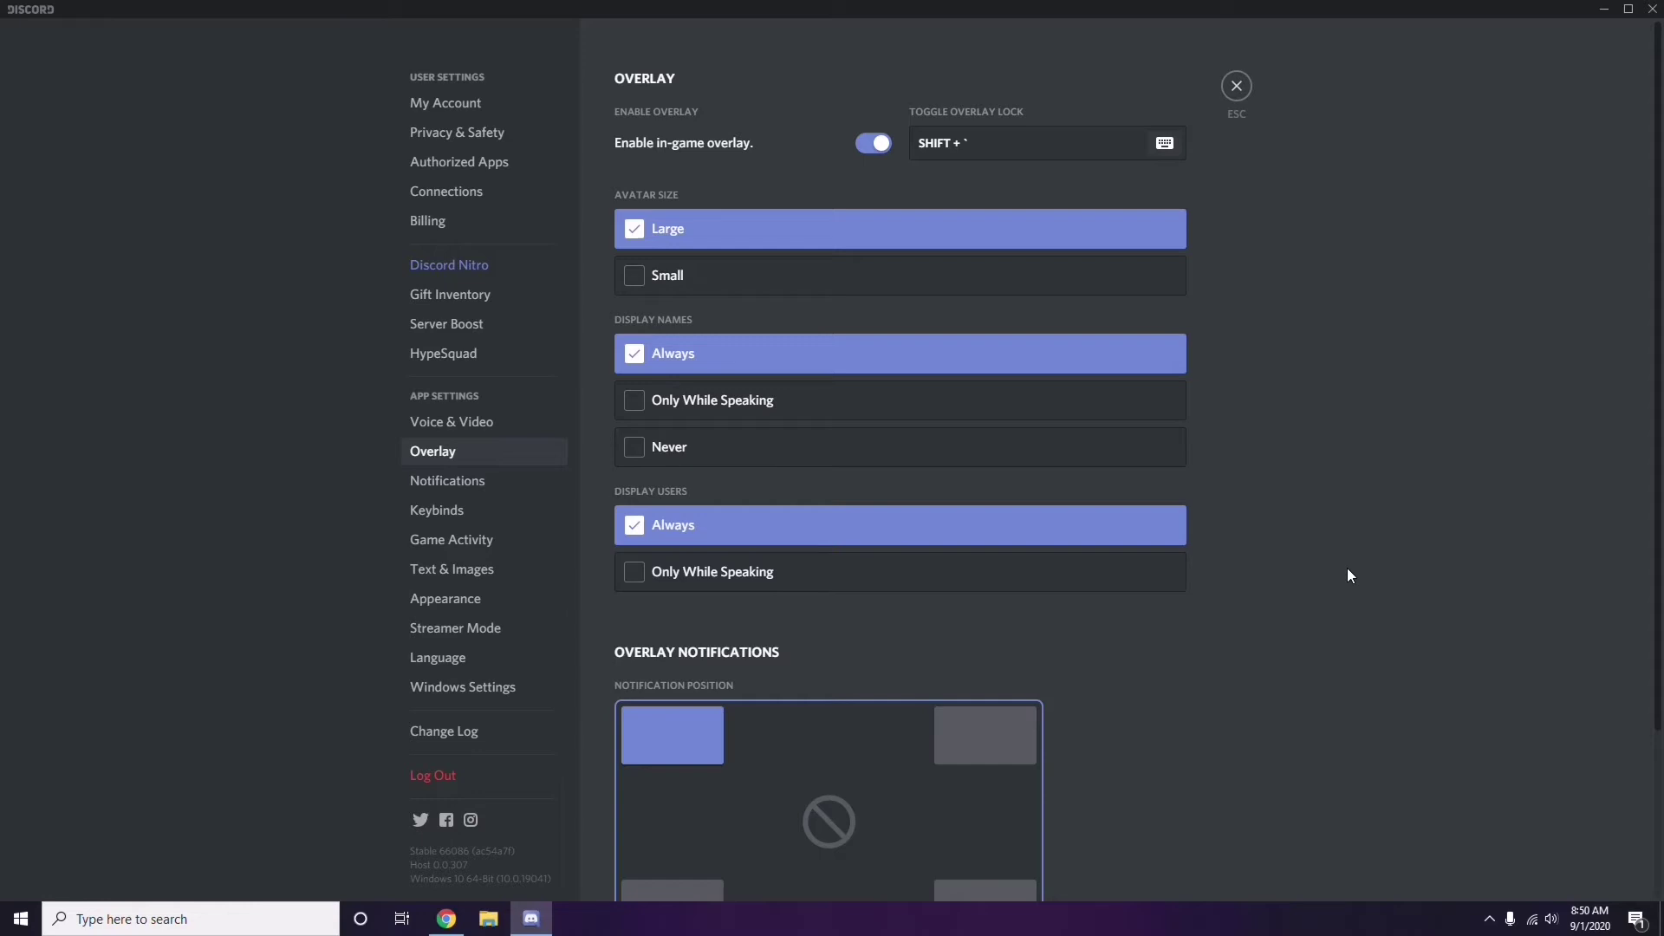
pyautogui.scroll(-1, 1289, 462)
pyautogui.scroll(1, 1289, 462)
pyautogui.click(867, 147)
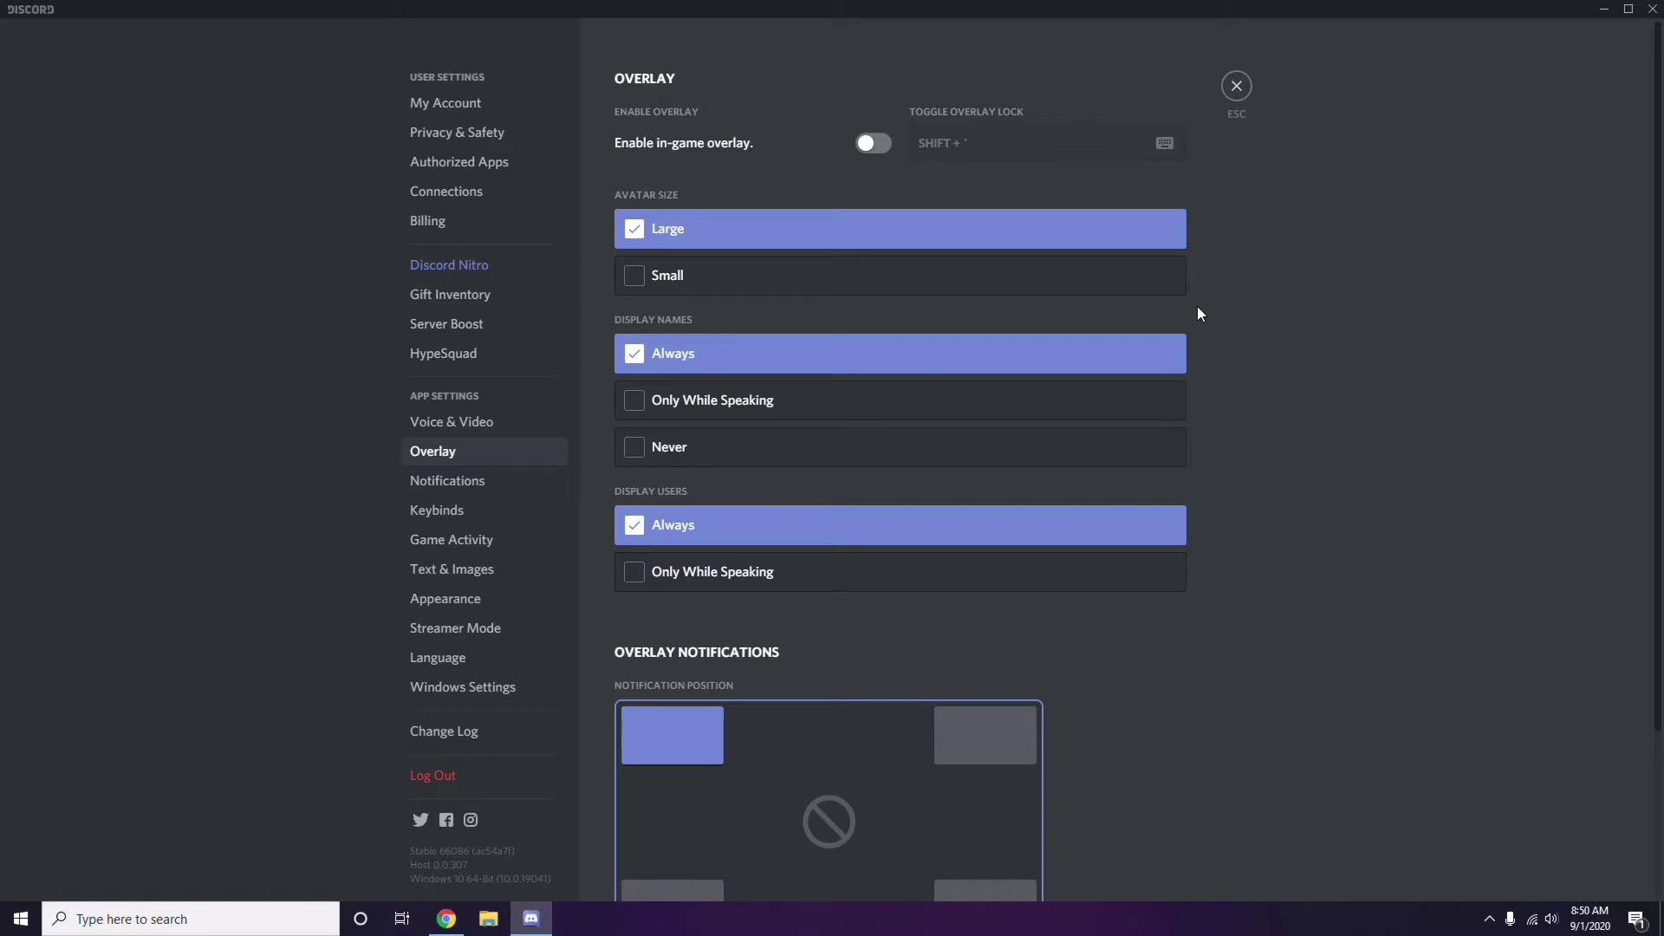
# - Turn off Hardware Acceleration in Discord's Appearance settings, accept the relaunch, and minimize Discord
pyautogui.click(459, 606)
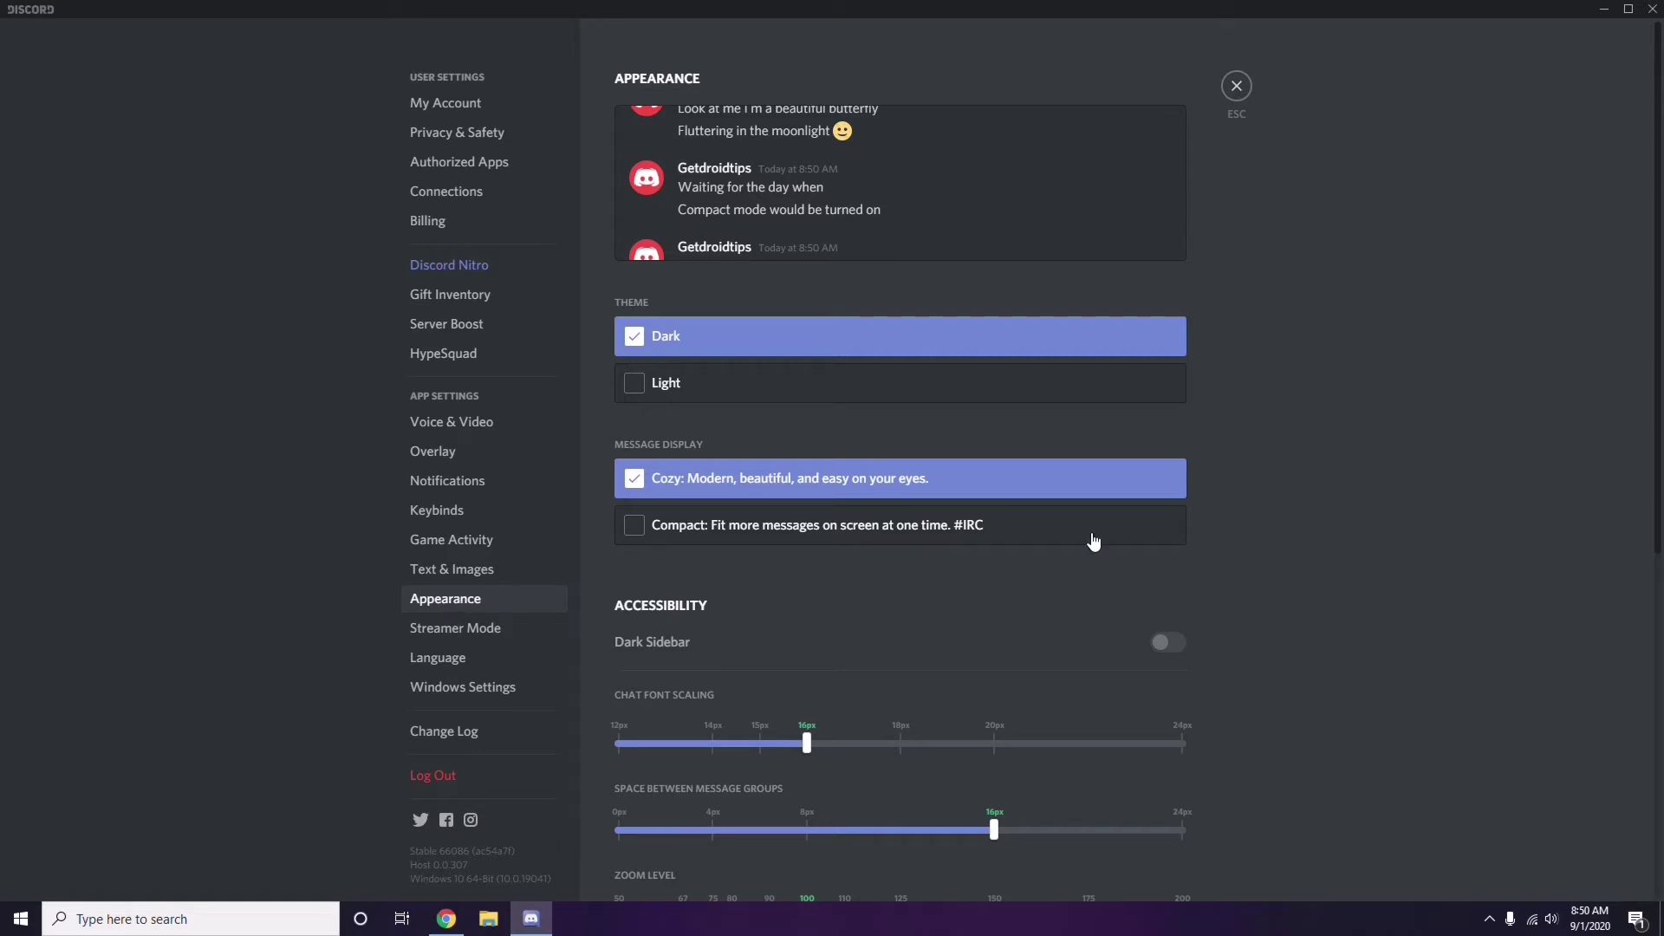
pyautogui.scroll(-6, 1297, 507)
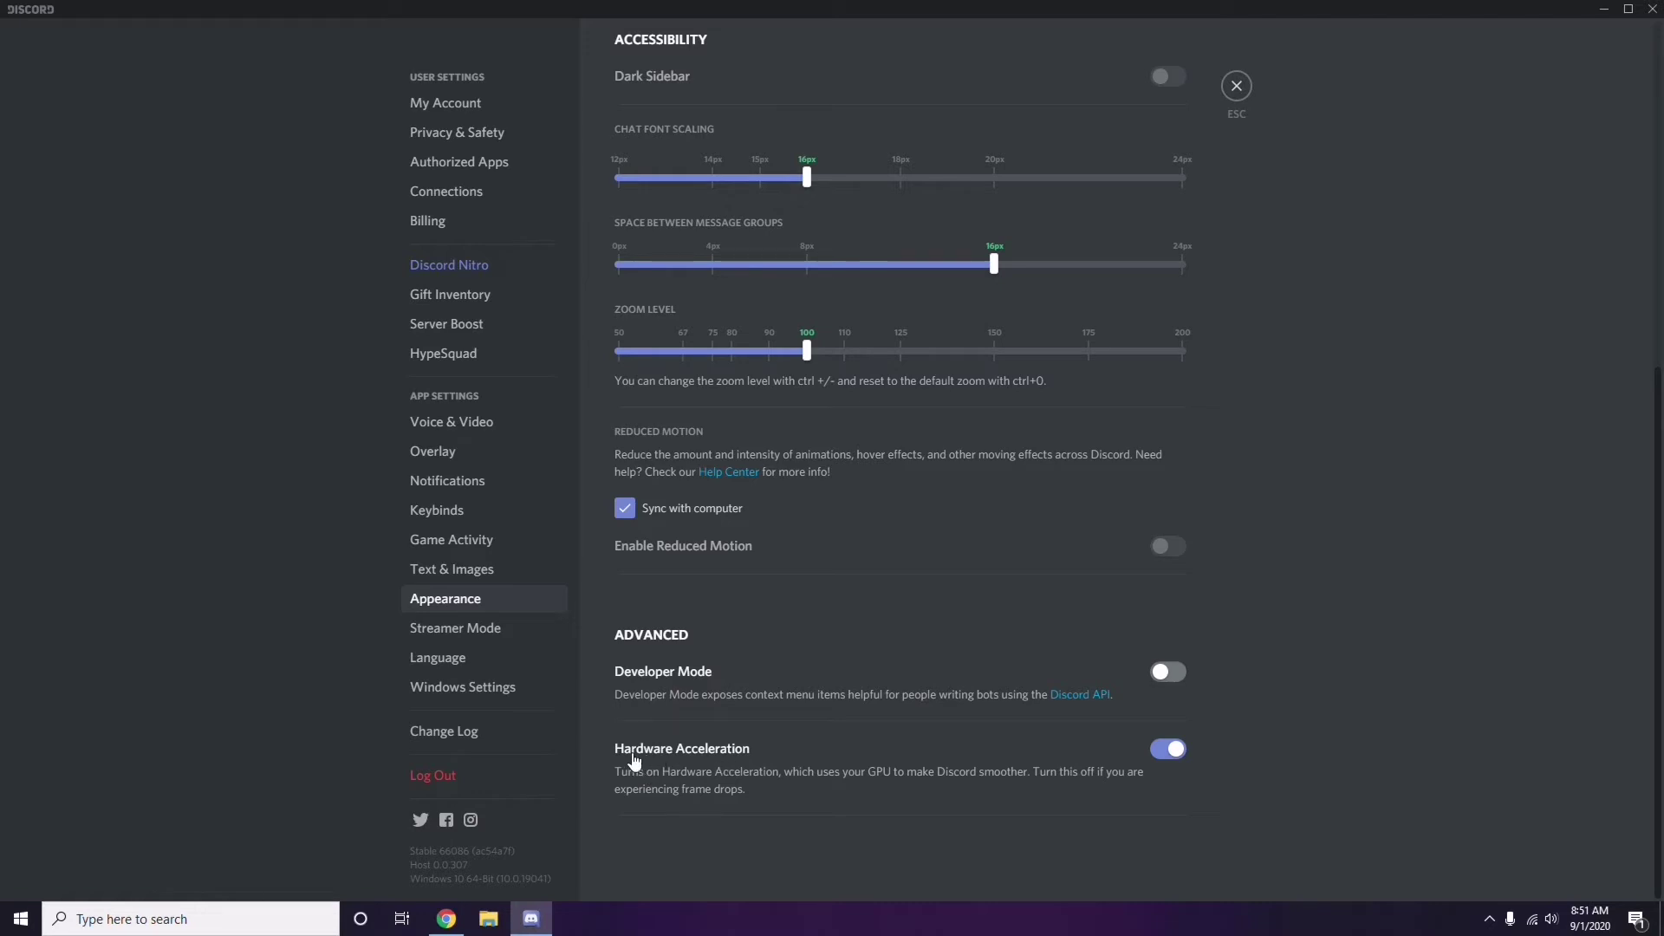
pyautogui.click(1165, 751)
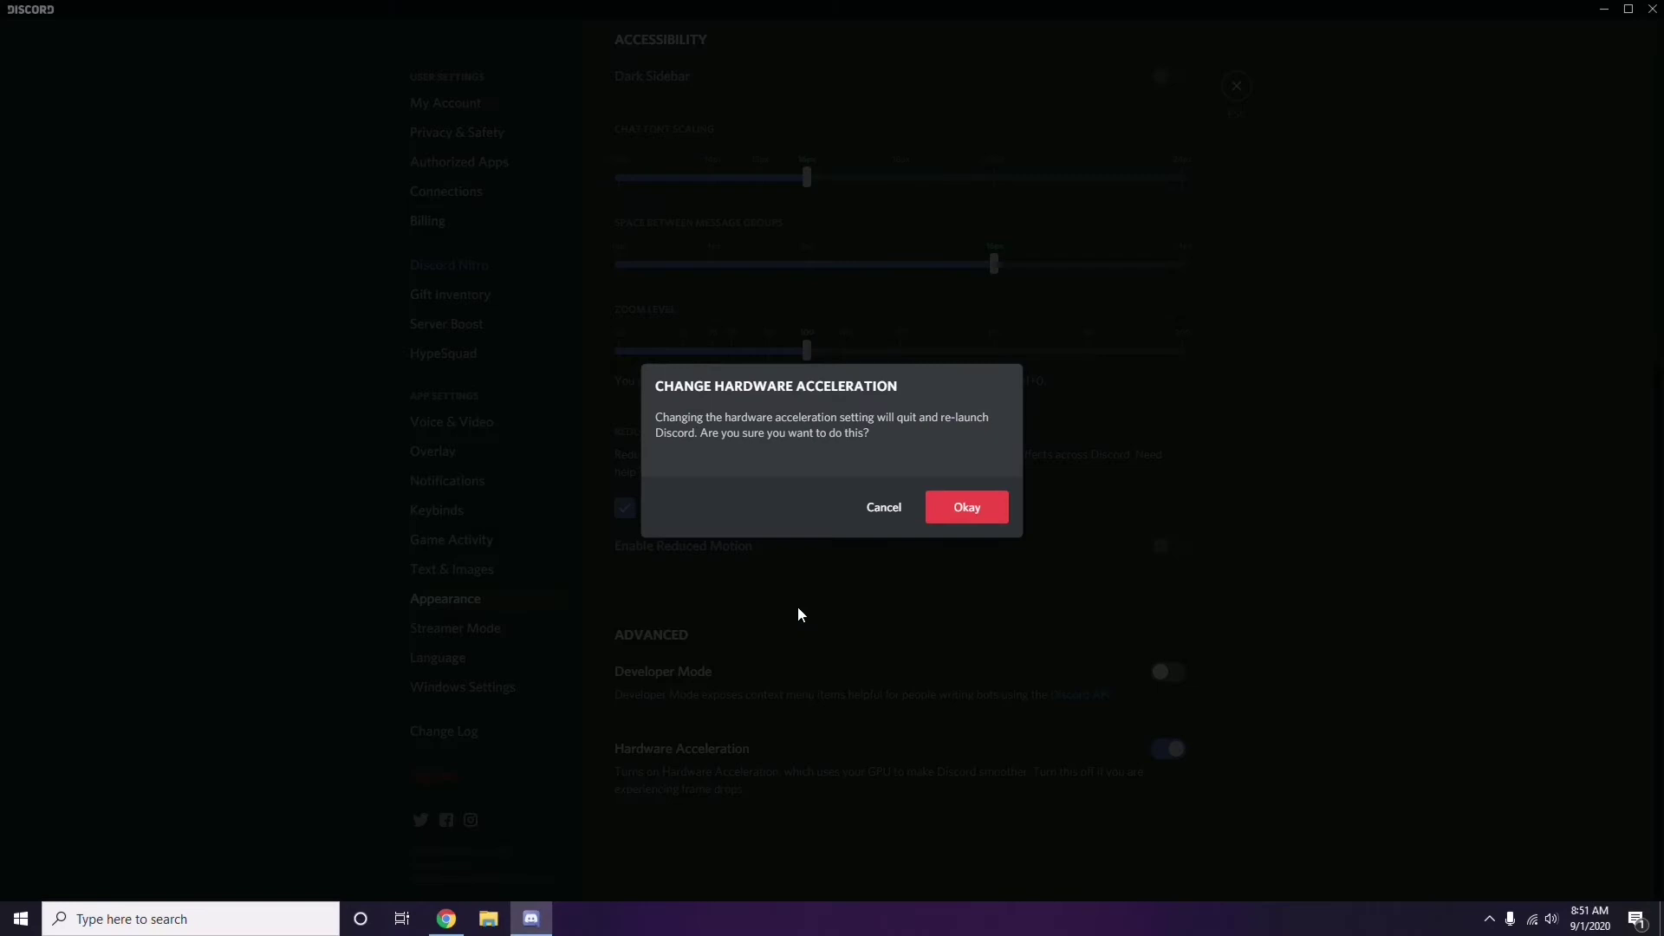
pyautogui.click(954, 516)
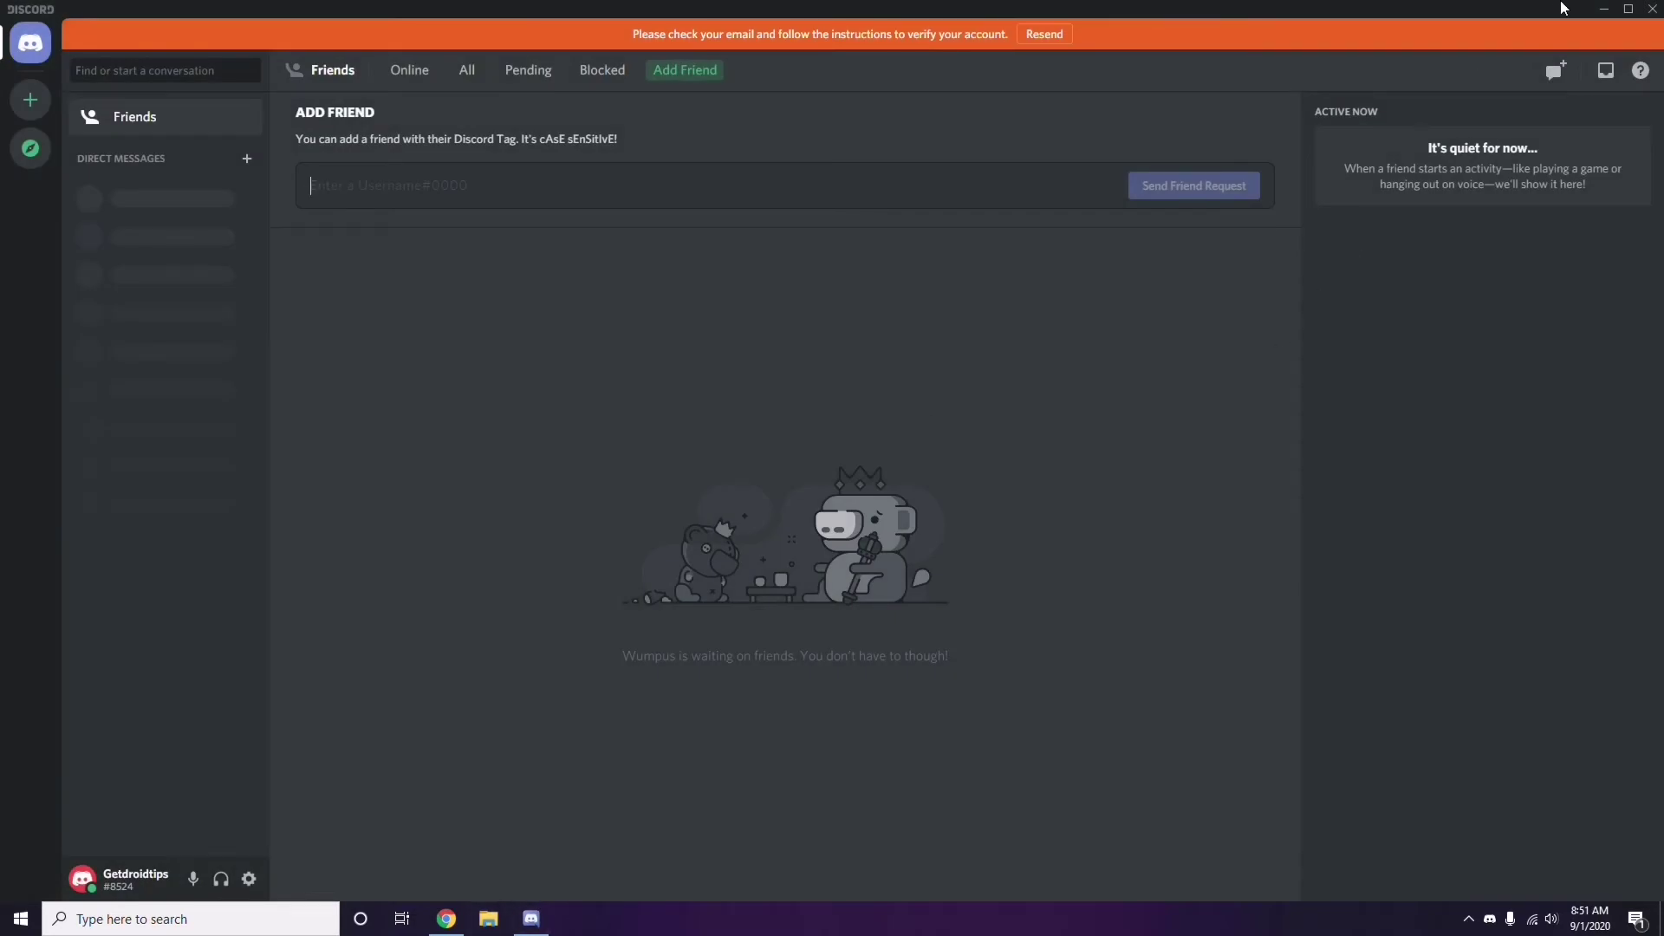
pyautogui.click(1605, 11)
pyautogui.rightClick(659, 227)
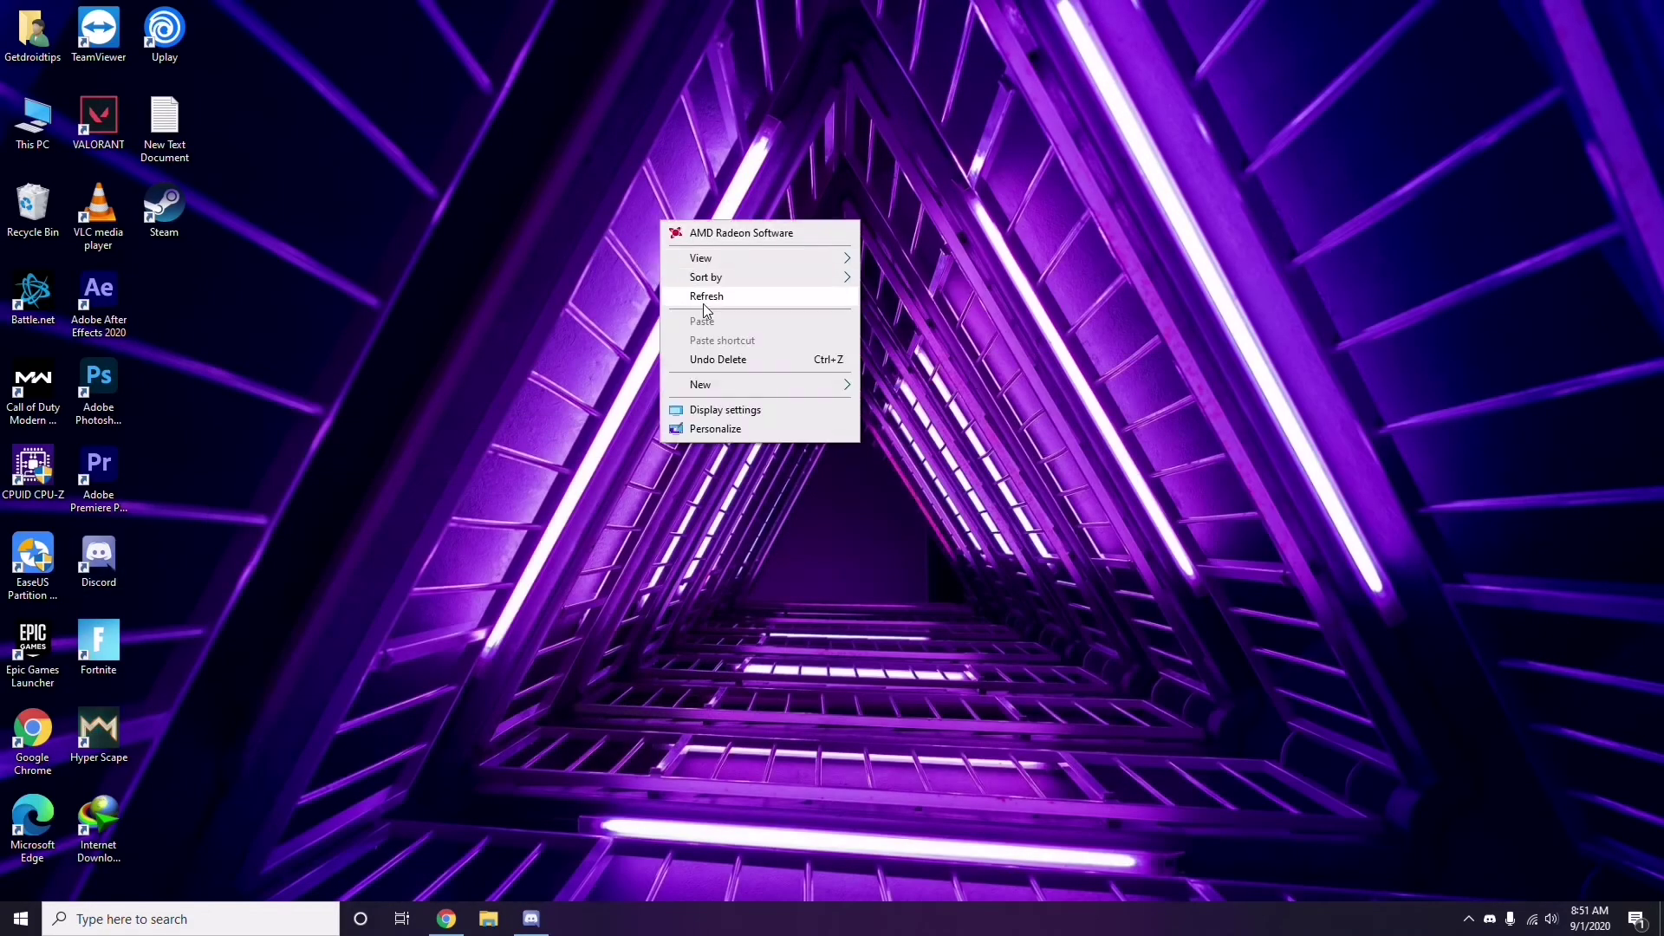
pyautogui.click(703, 297)
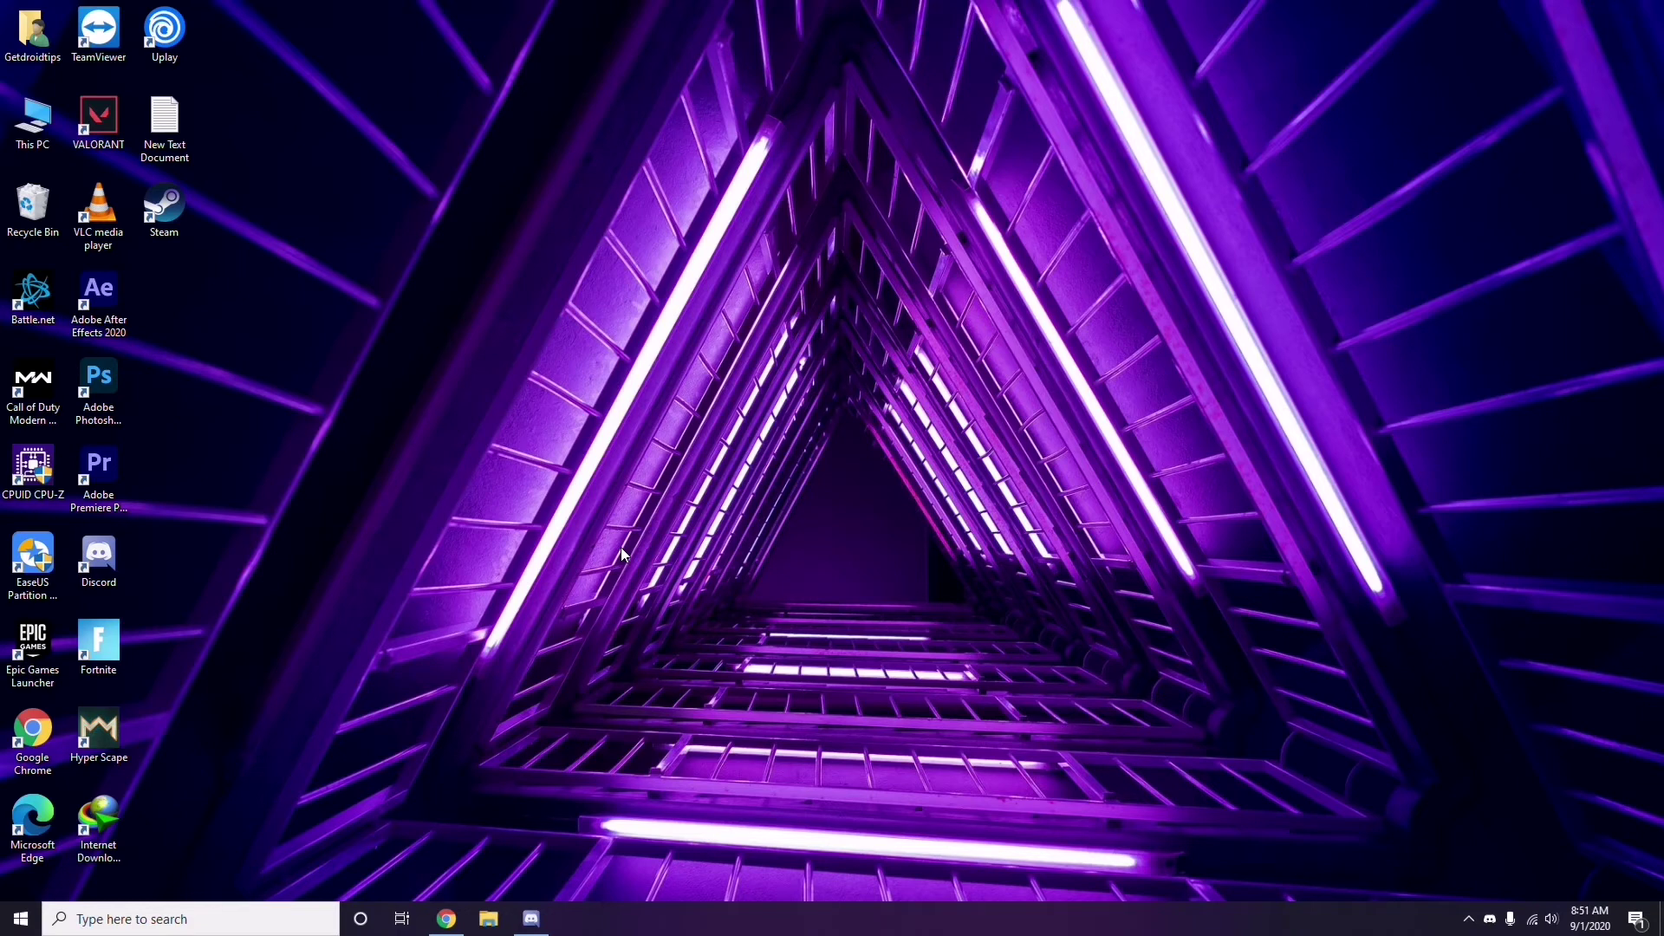
# - Find the Windows Update settings through a system search, check the update status, close Settings, and refresh the desktop
pyautogui.click(133, 924)
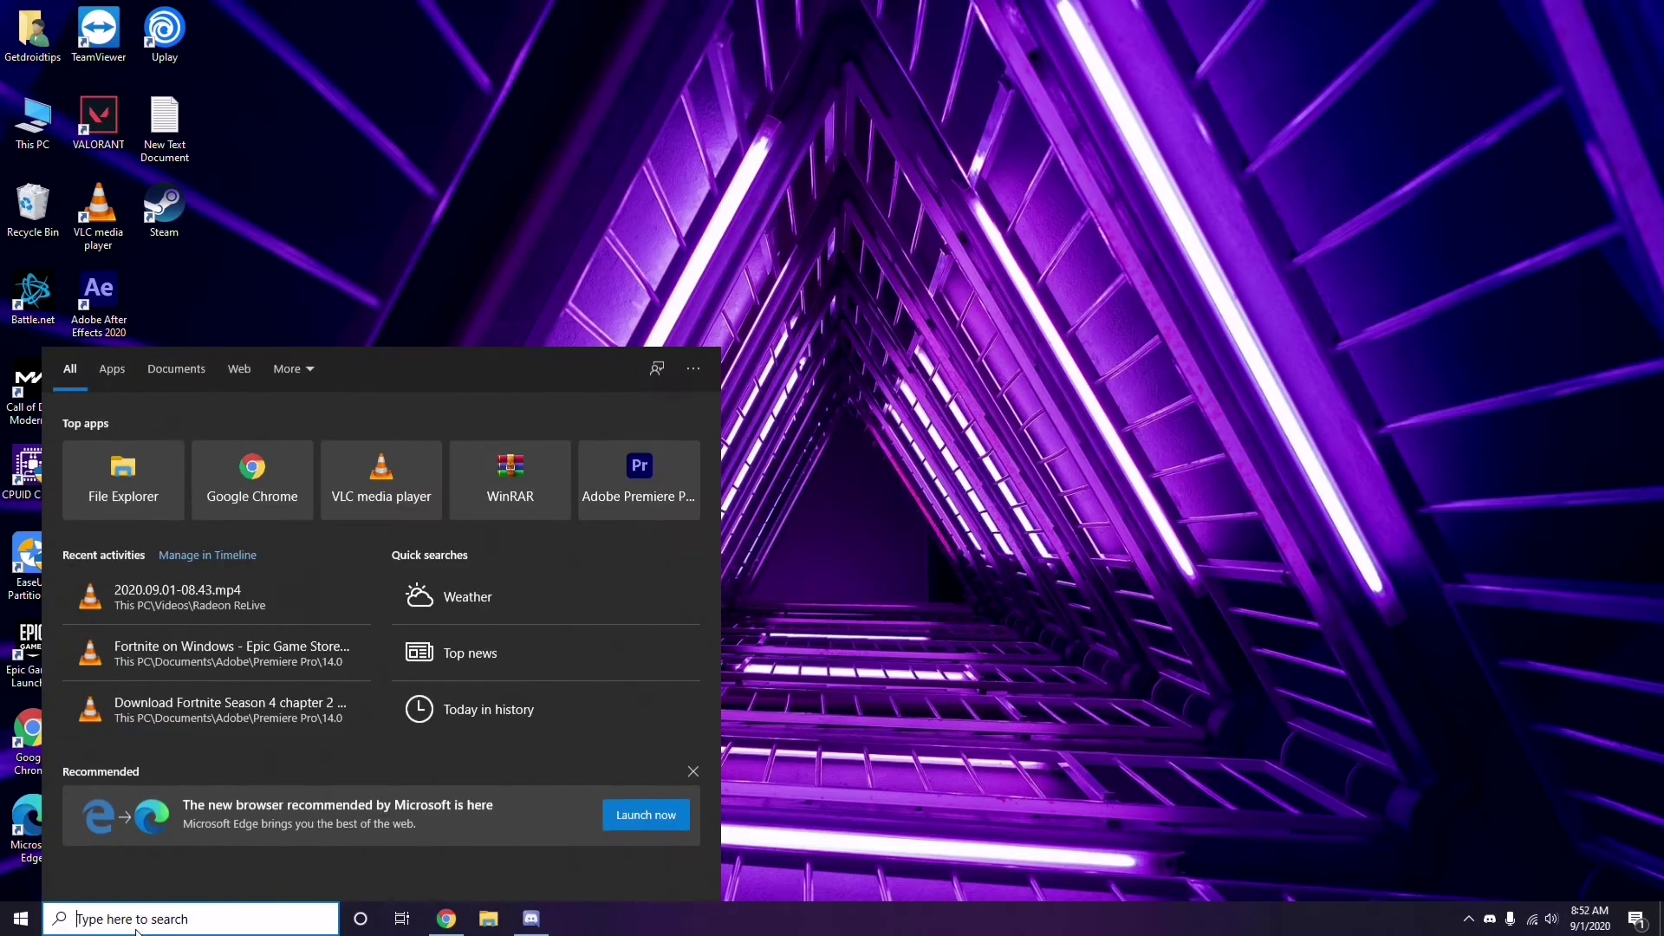
pyautogui.write('windows')
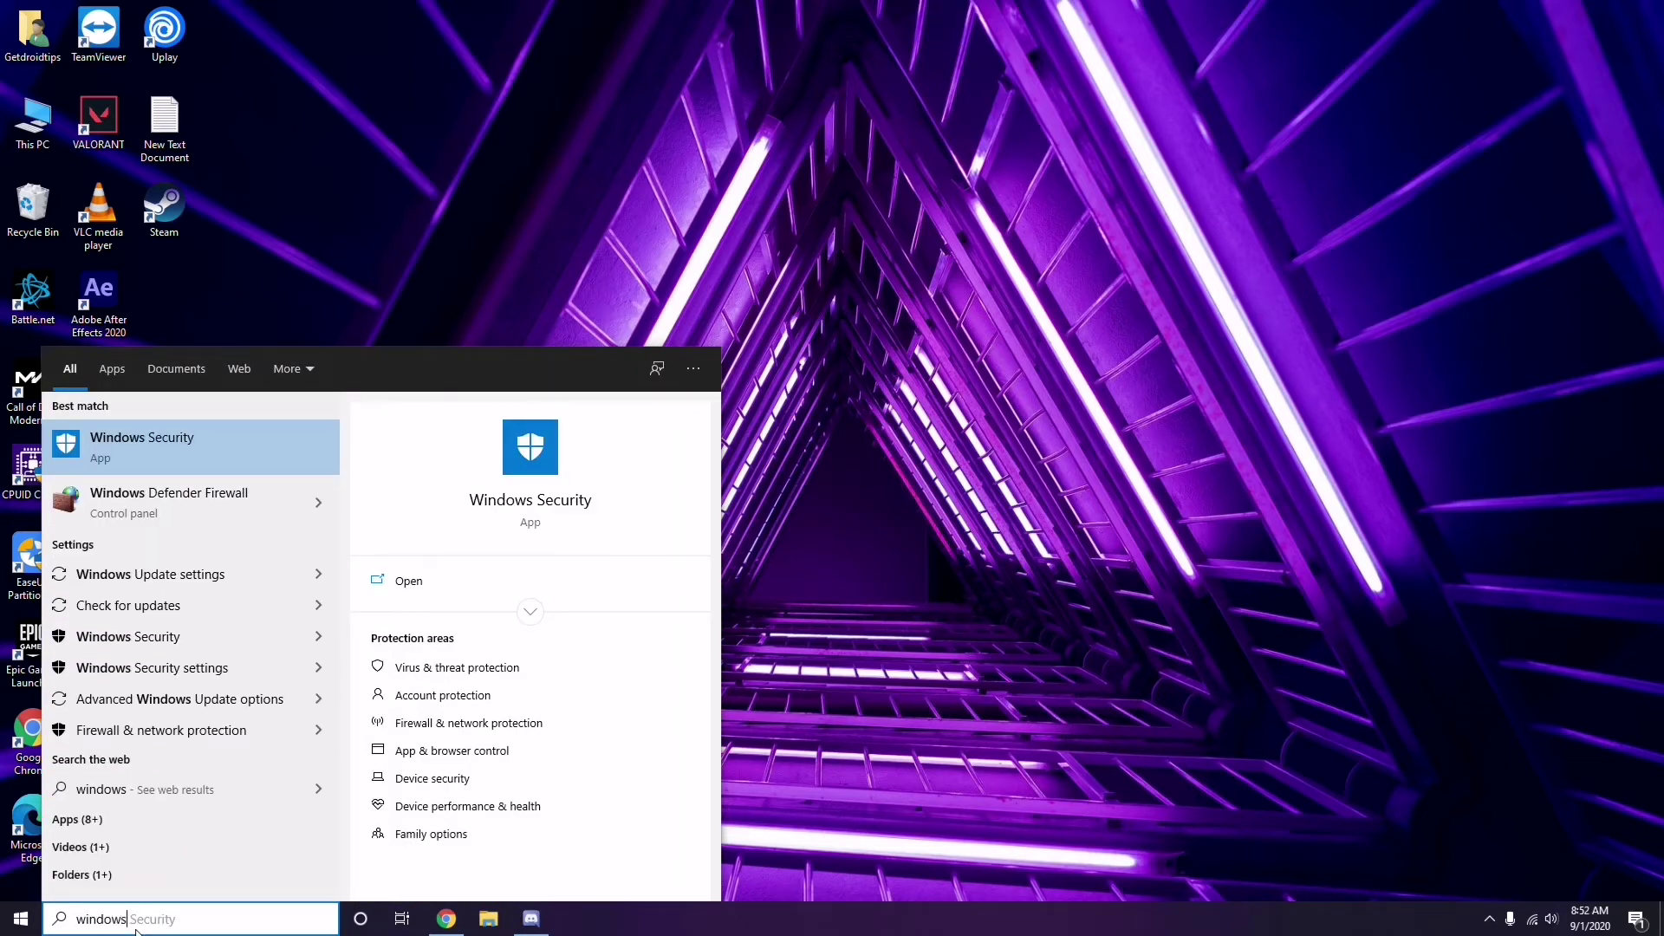
pyautogui.click(207, 574)
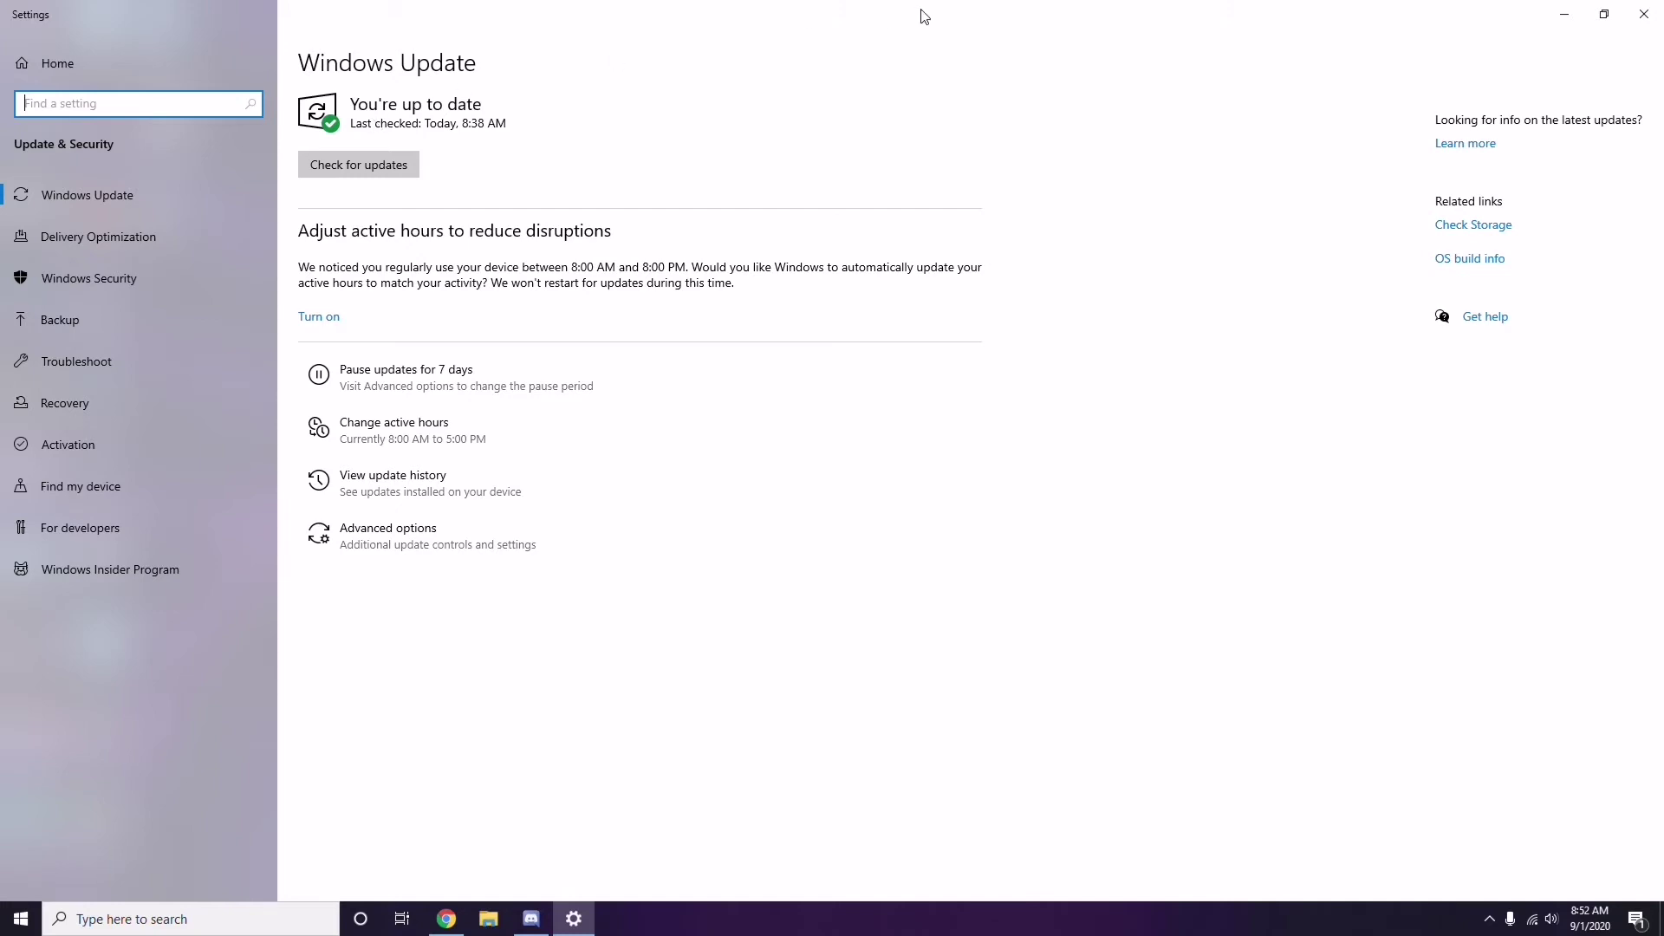
pyautogui.click(1644, 13)
pyautogui.rightClick(701, 149)
pyautogui.click(743, 224)
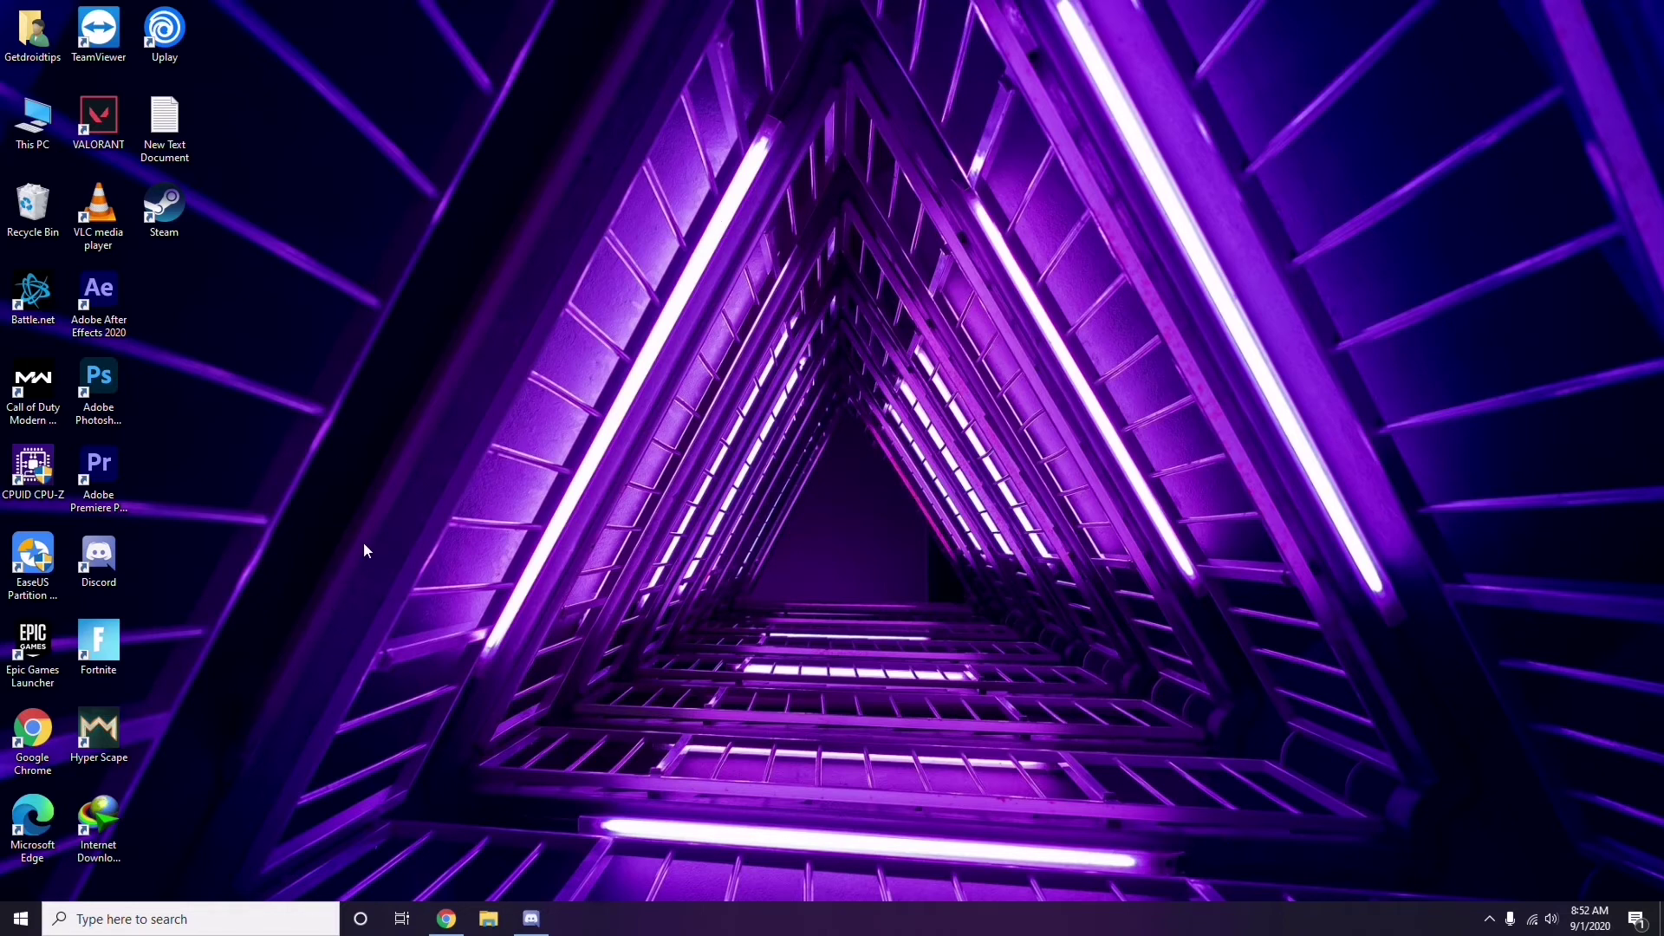
# - Open Windows Settings and view the update history under Update & Security
pyautogui.click(98, 921)
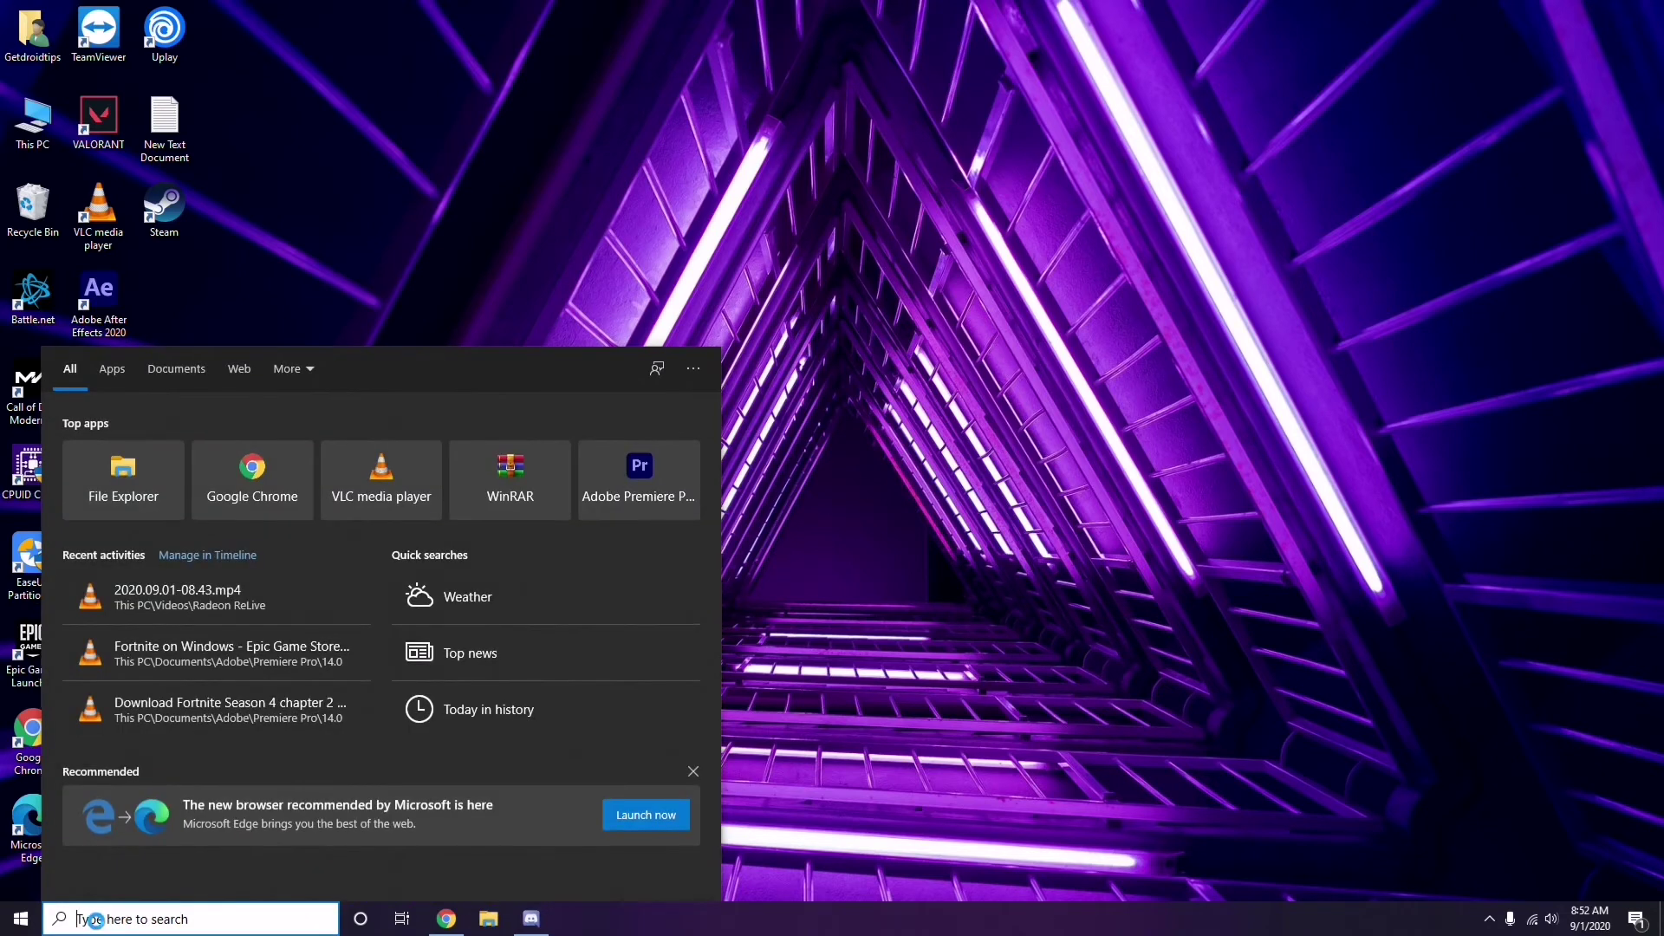
pyautogui.write('settin')
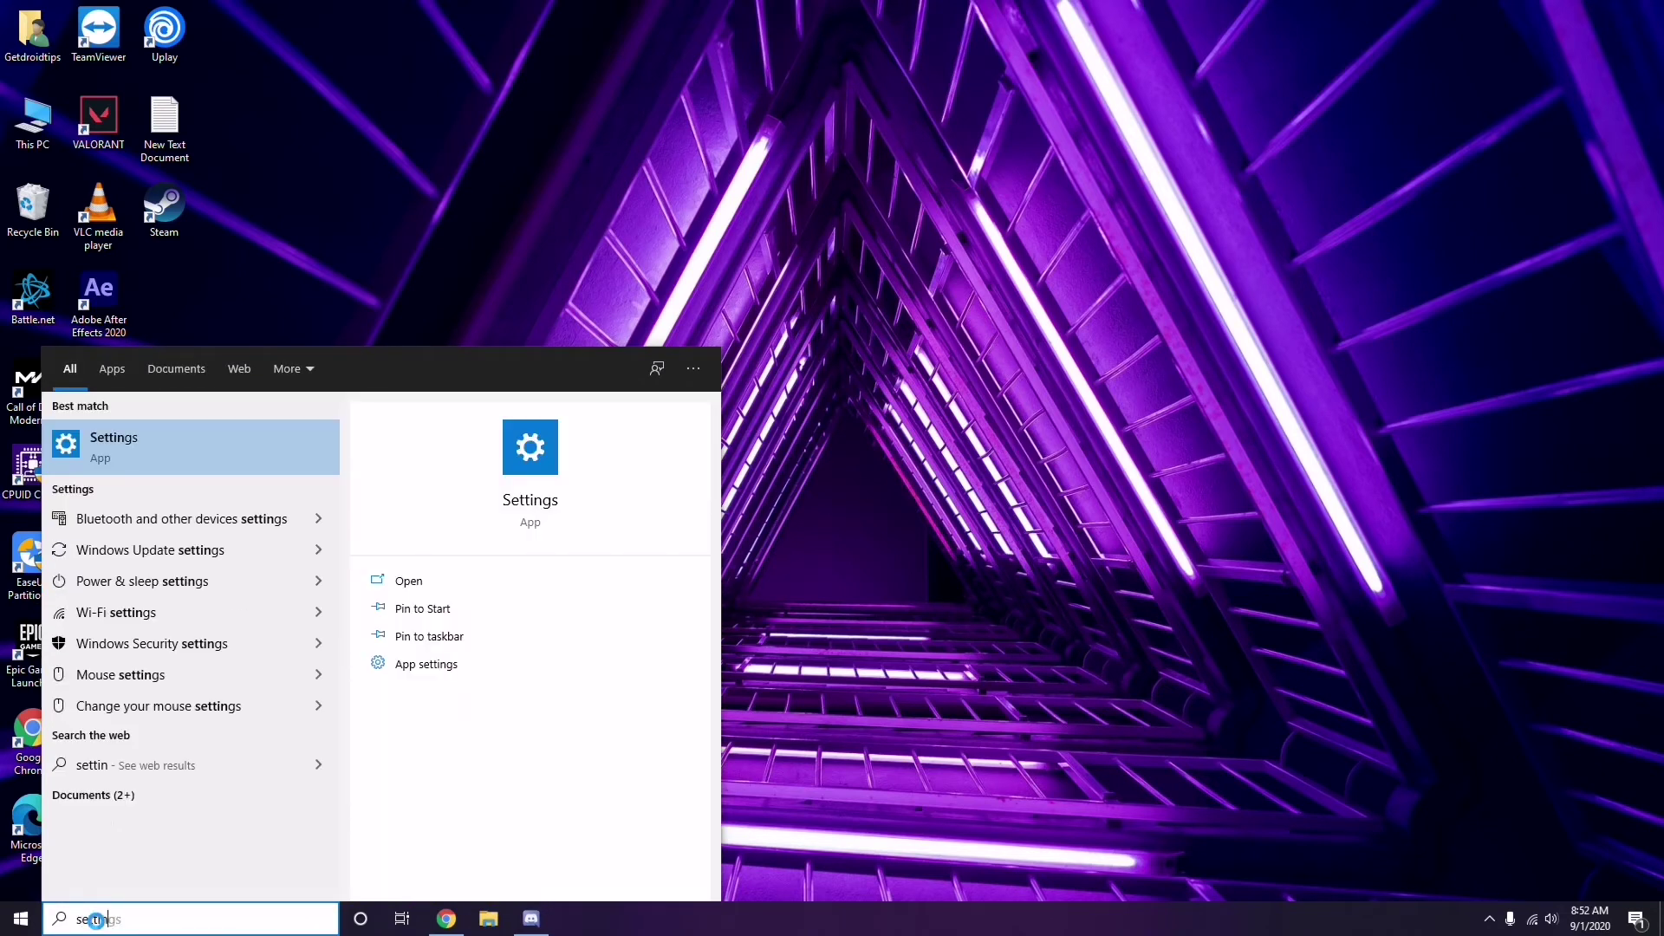
pyautogui.write('gs')
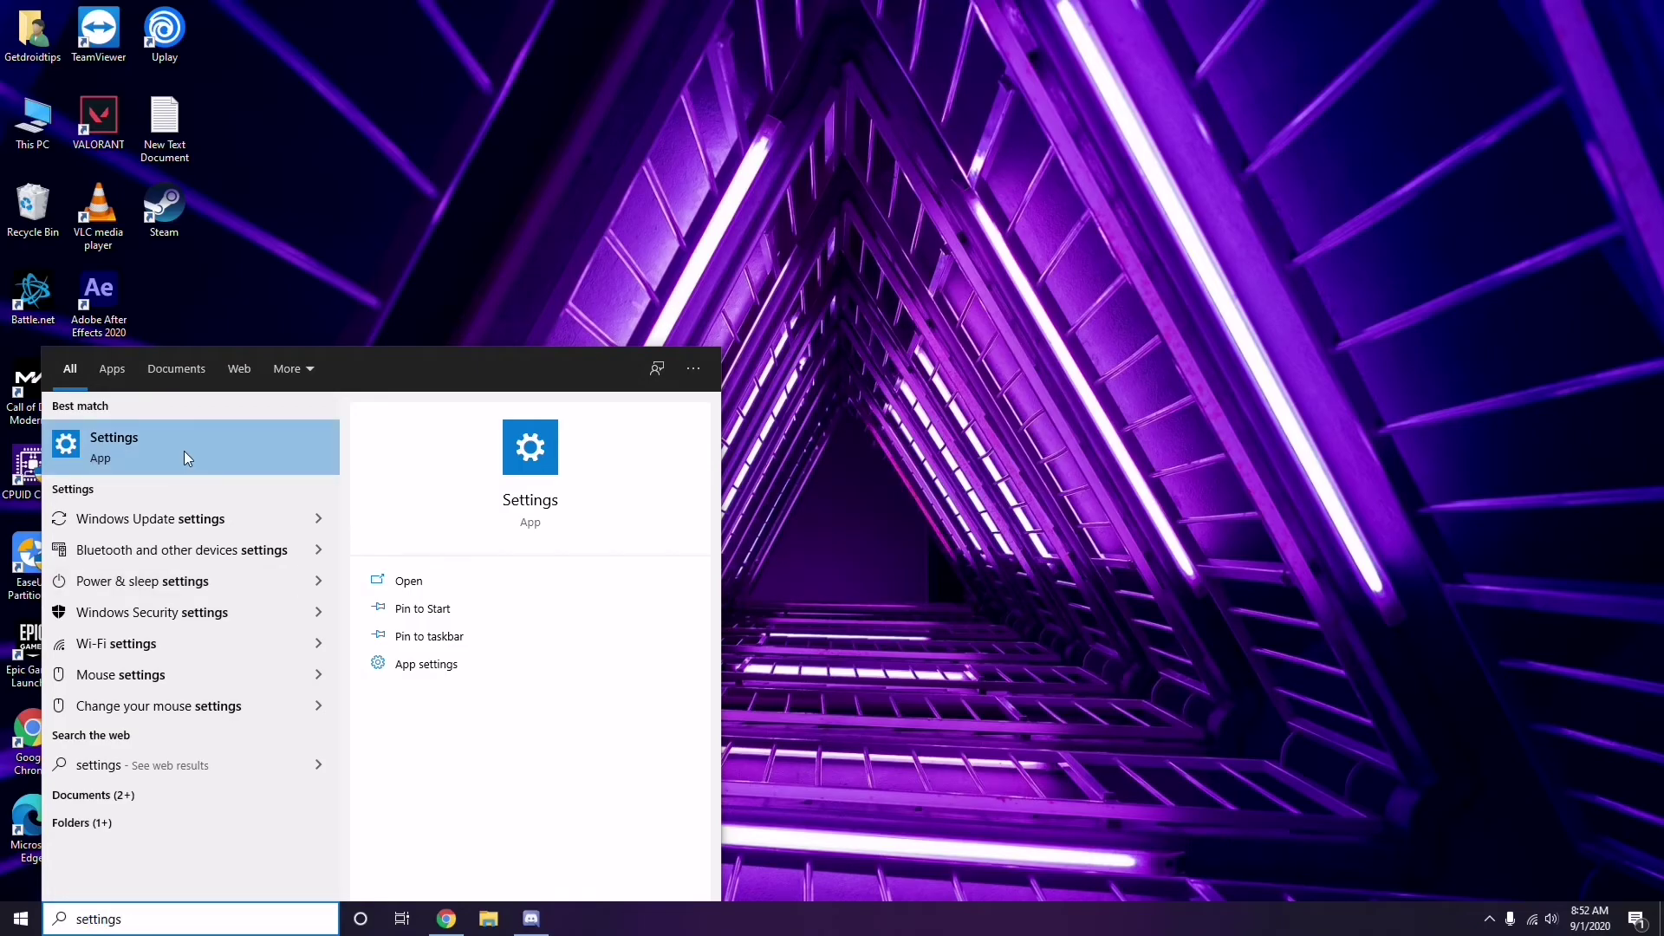
pyautogui.click(183, 457)
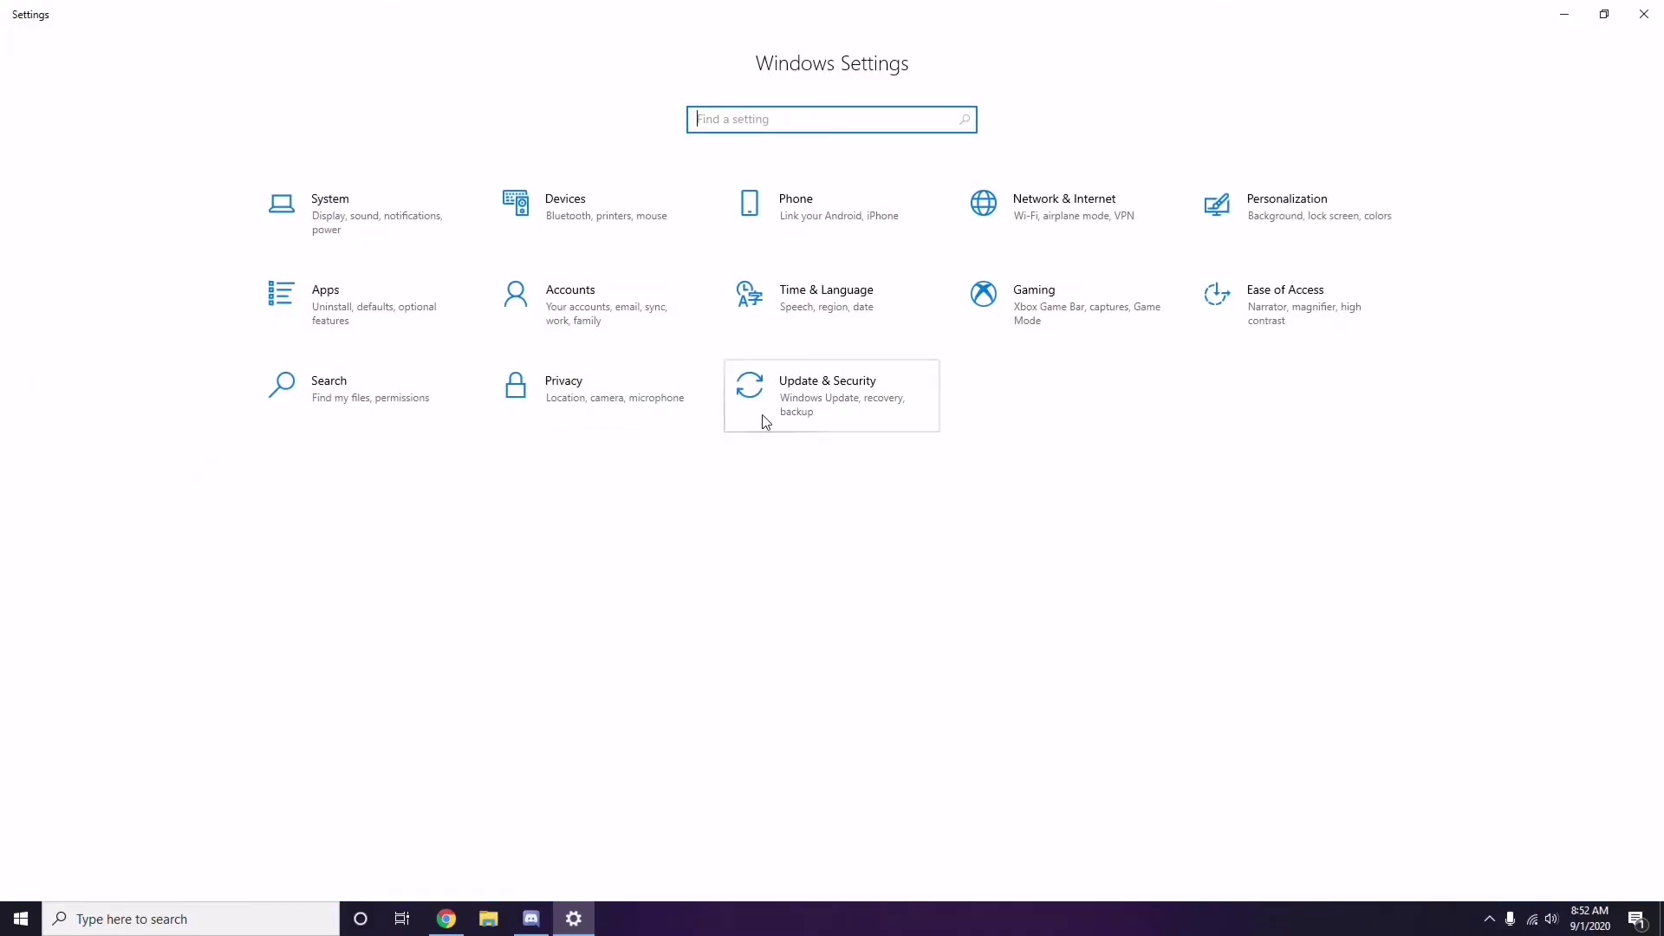
pyautogui.click(833, 412)
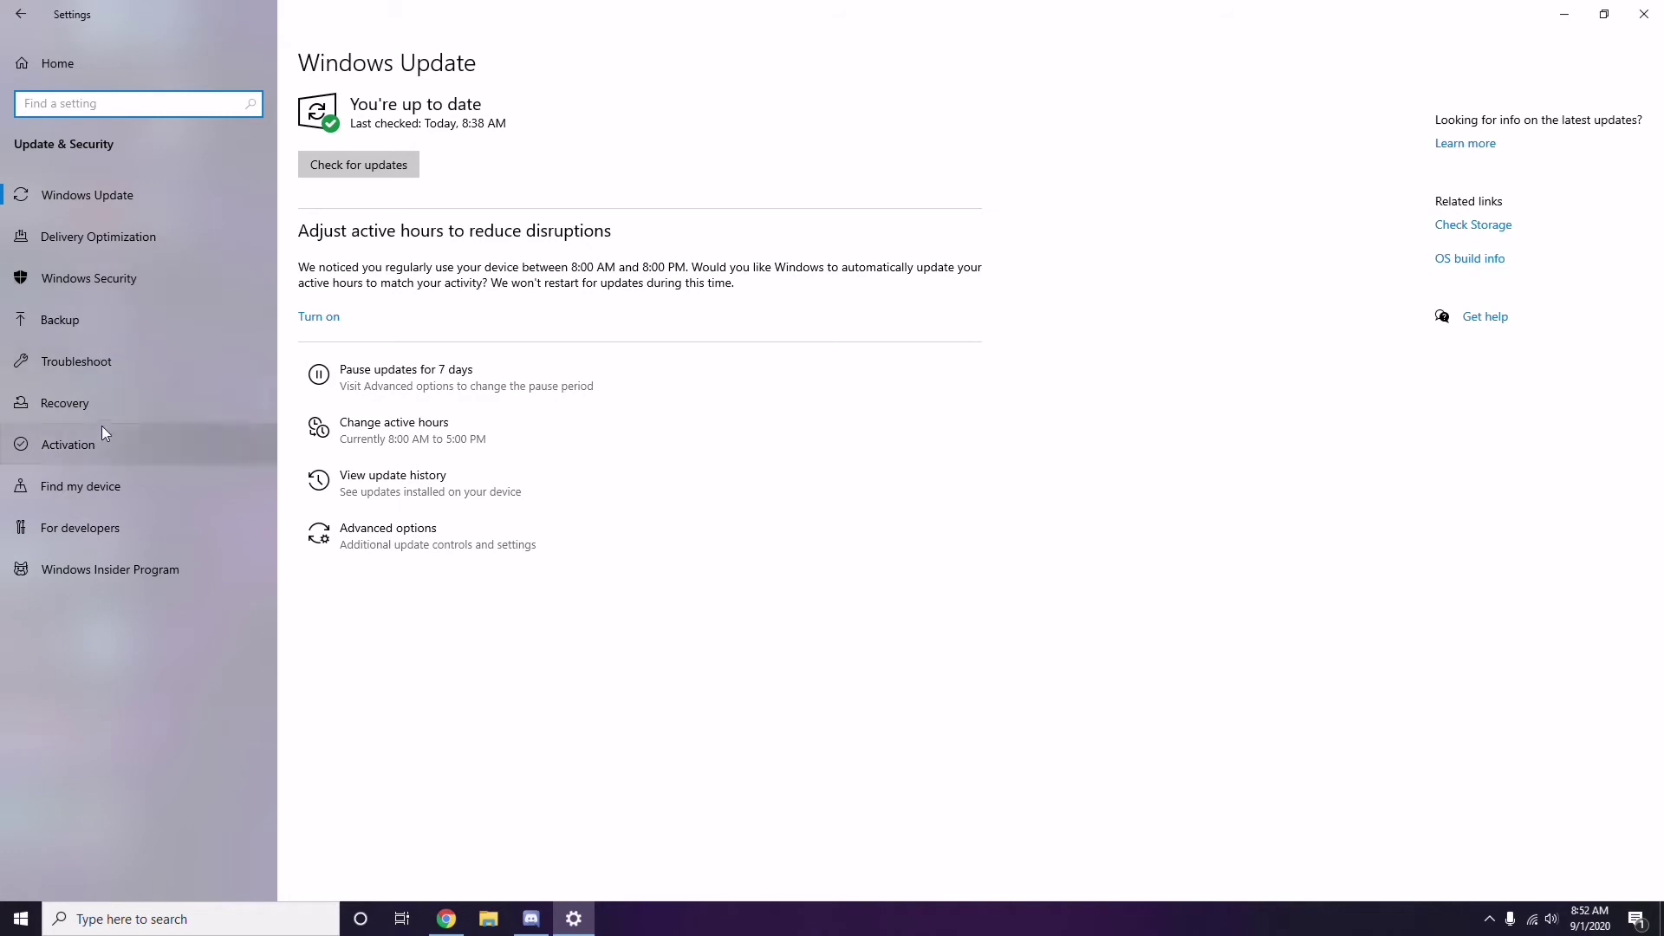
pyautogui.click(394, 482)
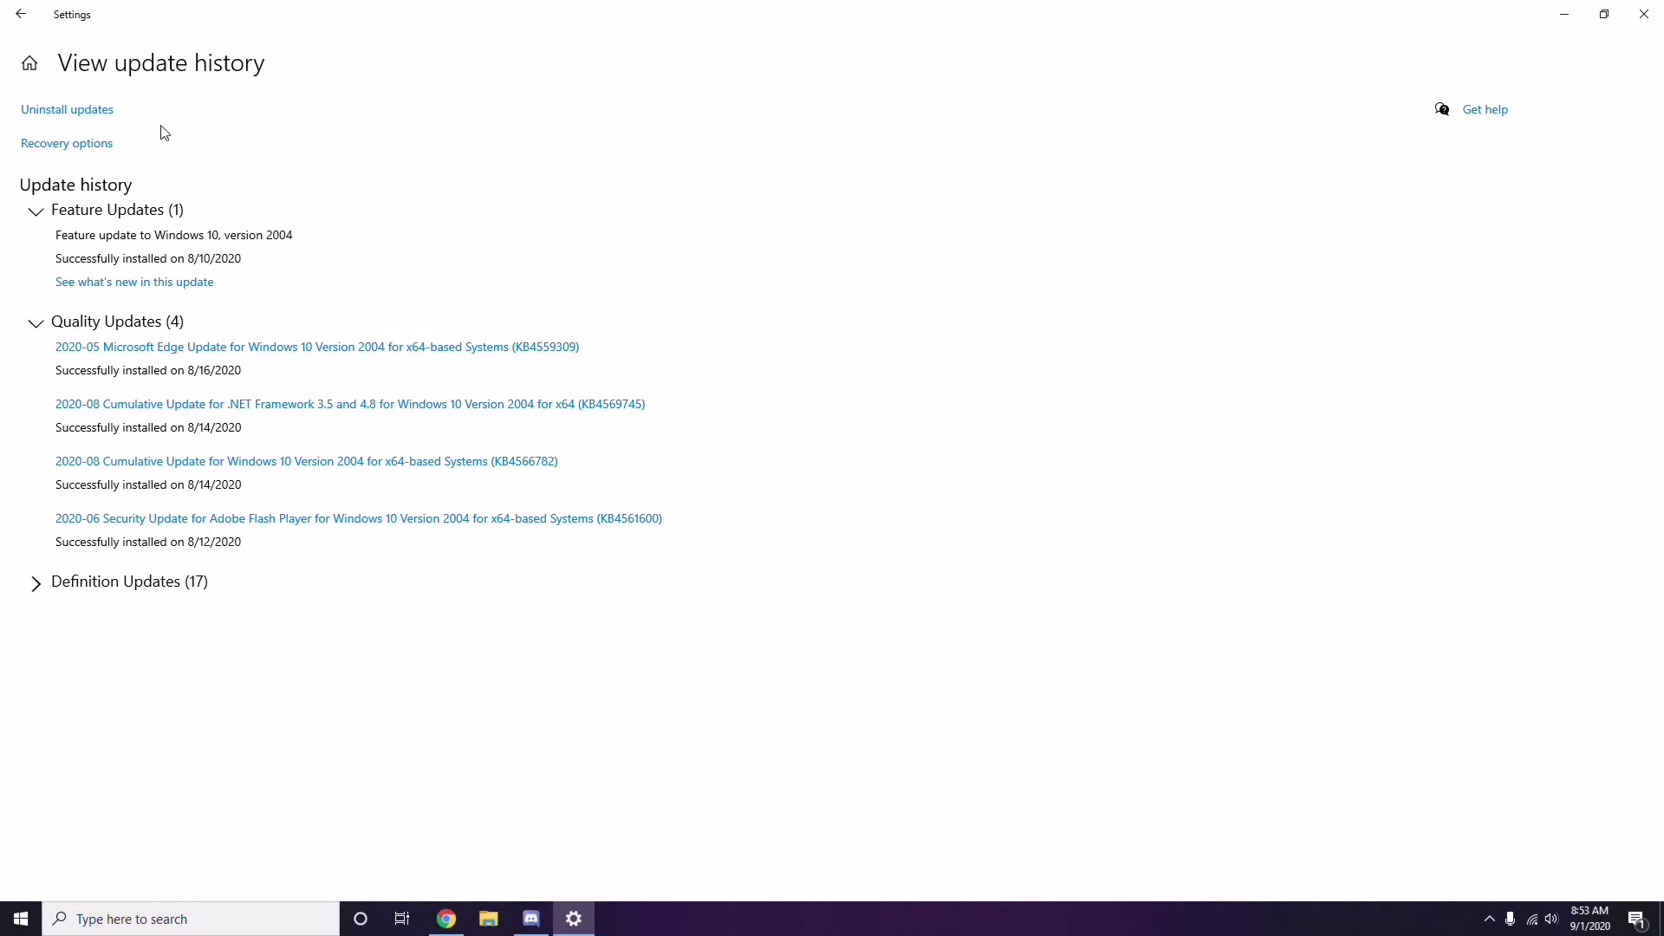
# - Open the list of uninstallable updates, show the uninstall option for the x64 KB2565063 update without running it, and close both windows
pyautogui.click(84, 113)
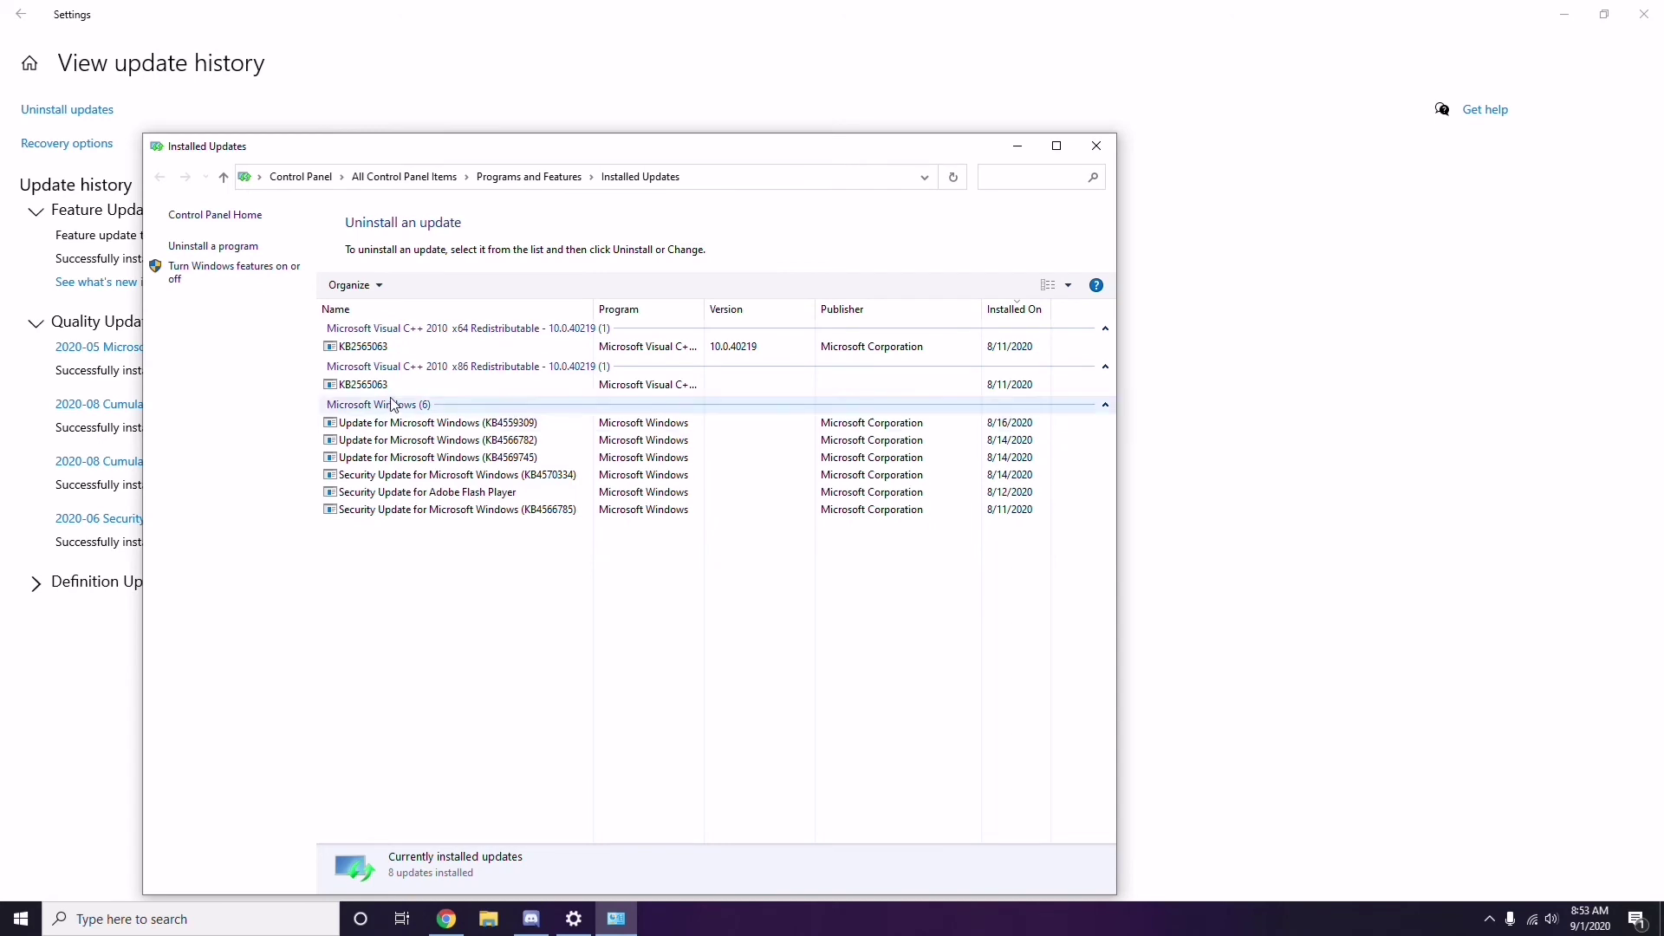
pyautogui.rightClick(381, 351)
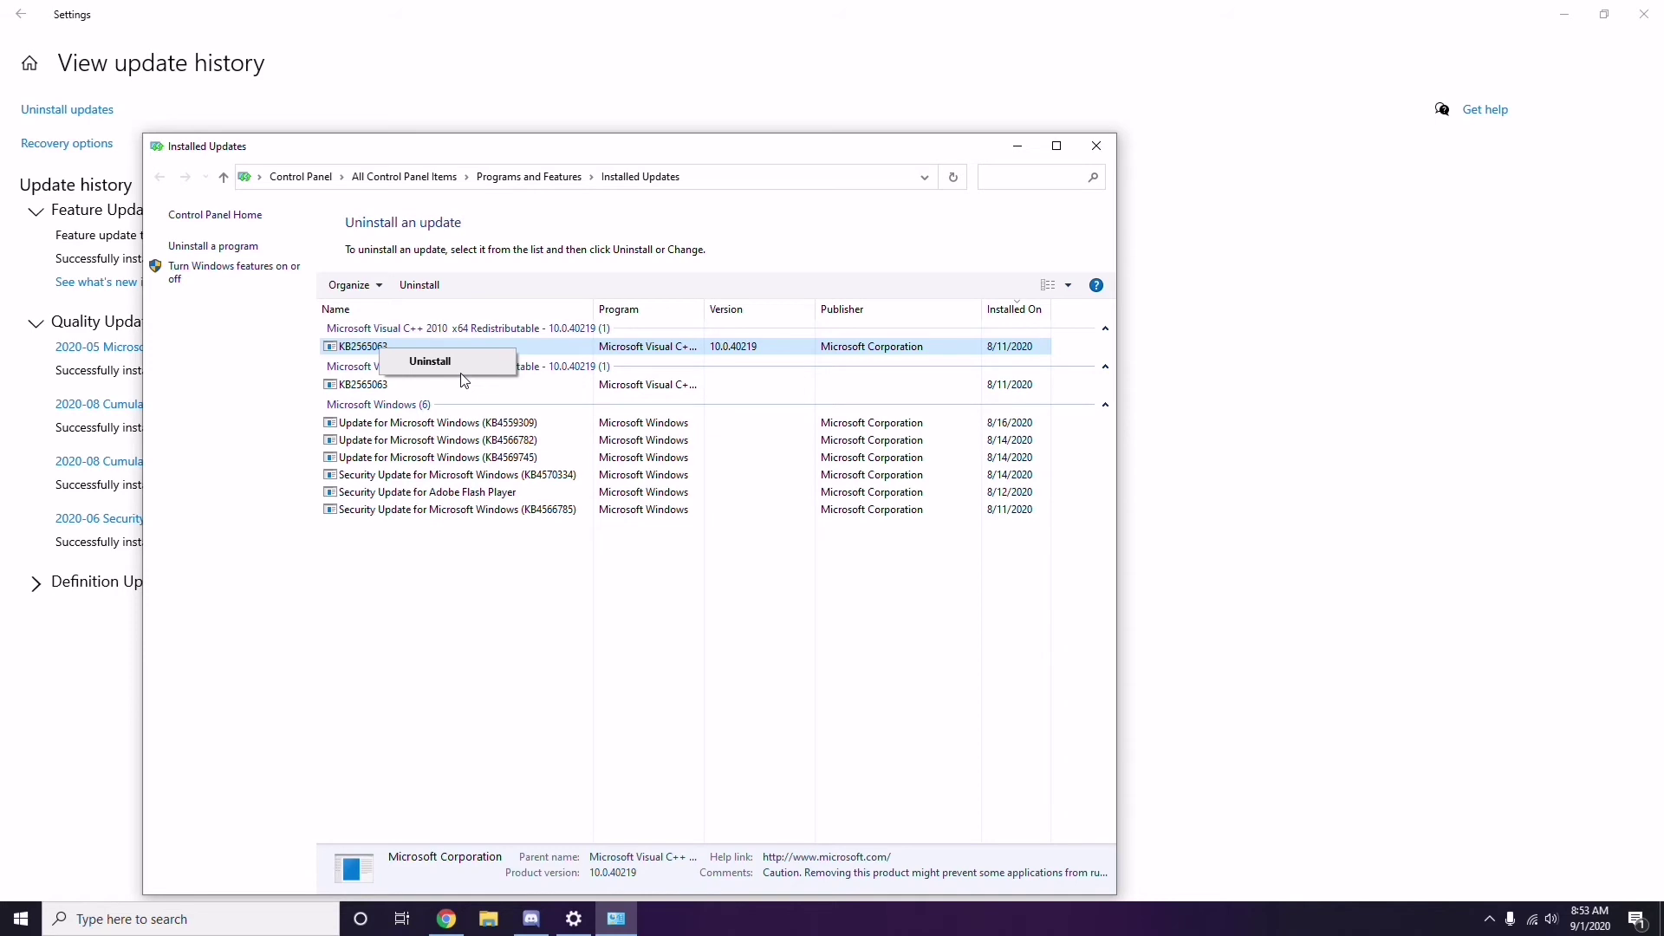
pyautogui.click(1145, 339)
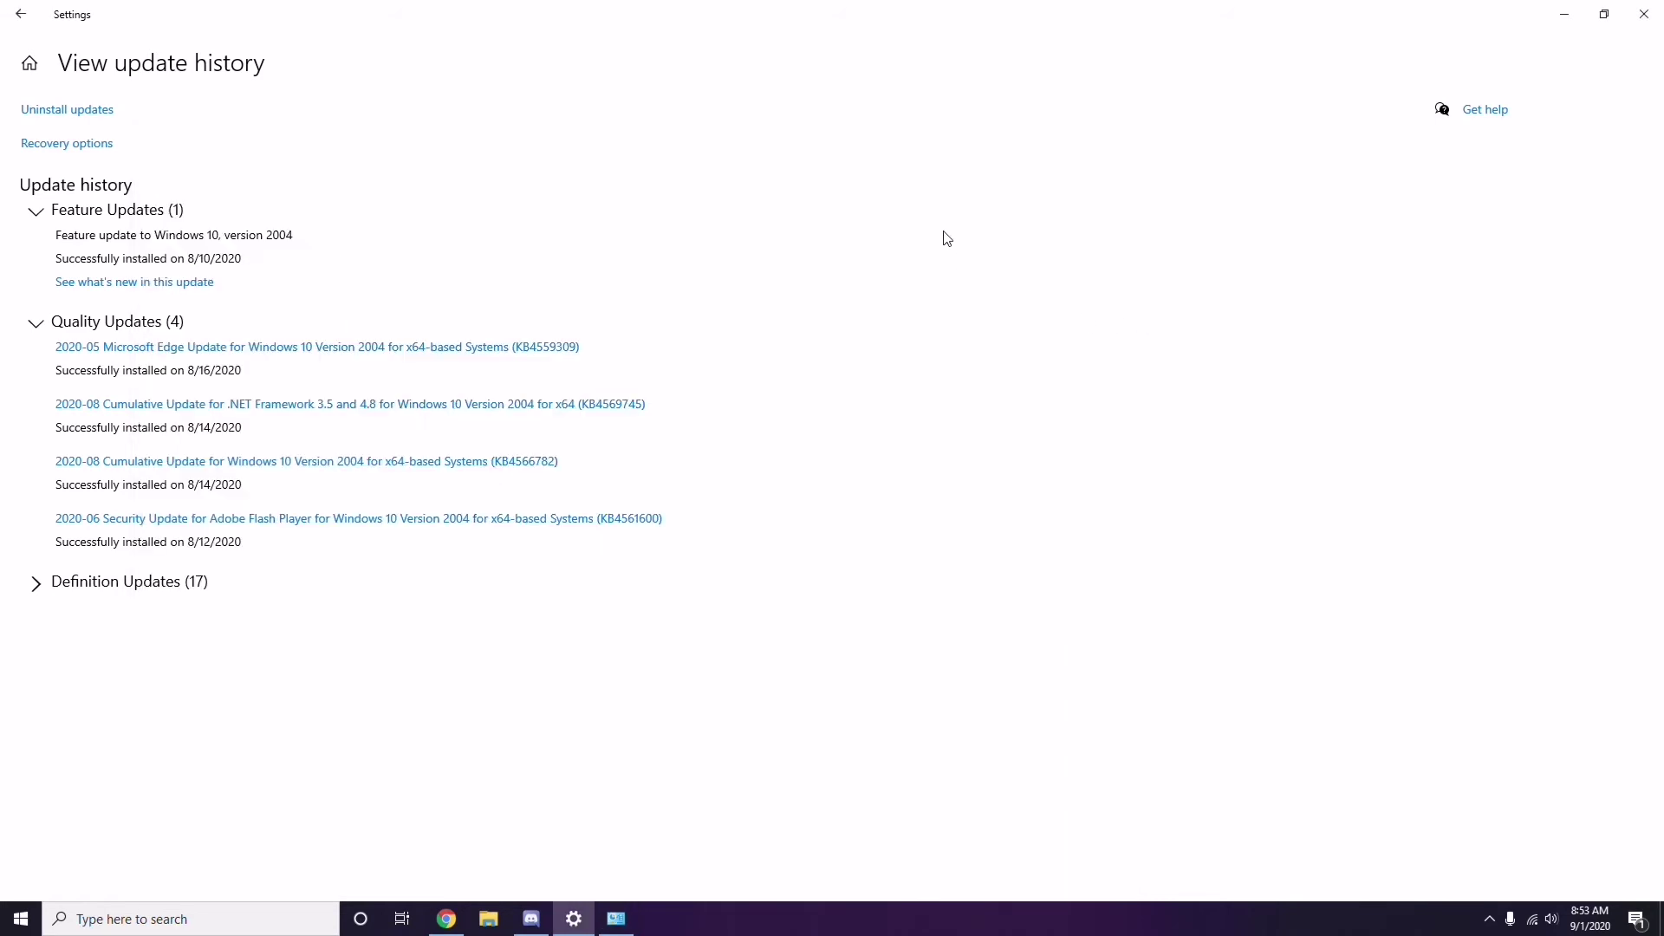
pyautogui.click(21, 14)
pyautogui.click(21, 14)
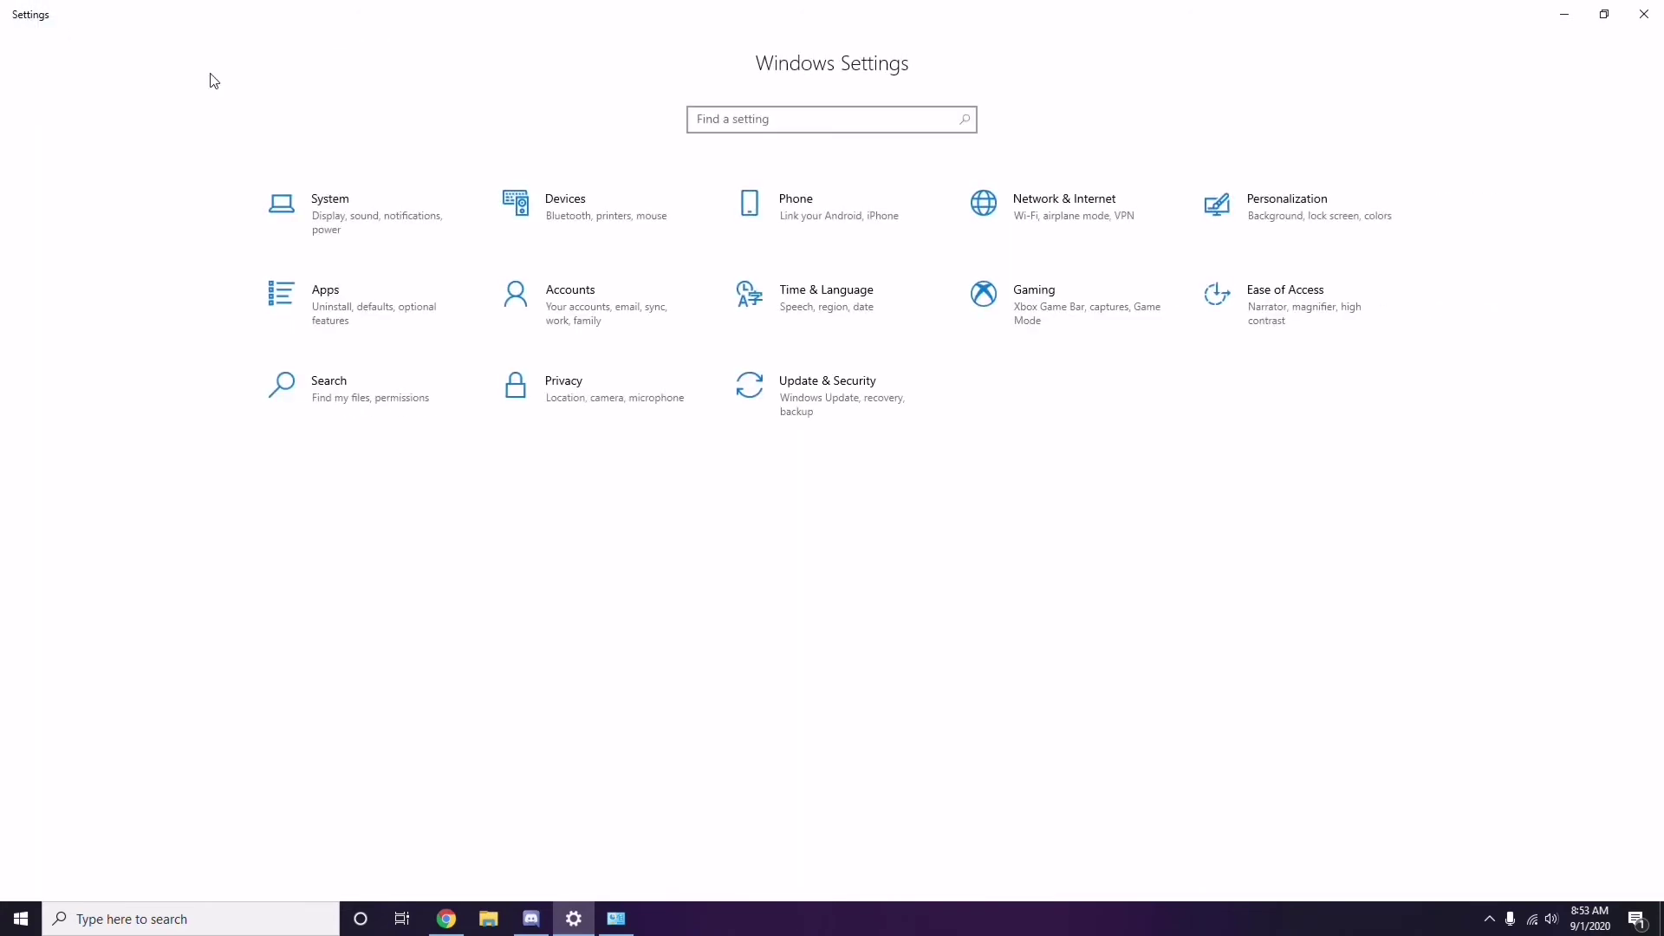
pyautogui.click(1644, 14)
pyautogui.click(1093, 147)
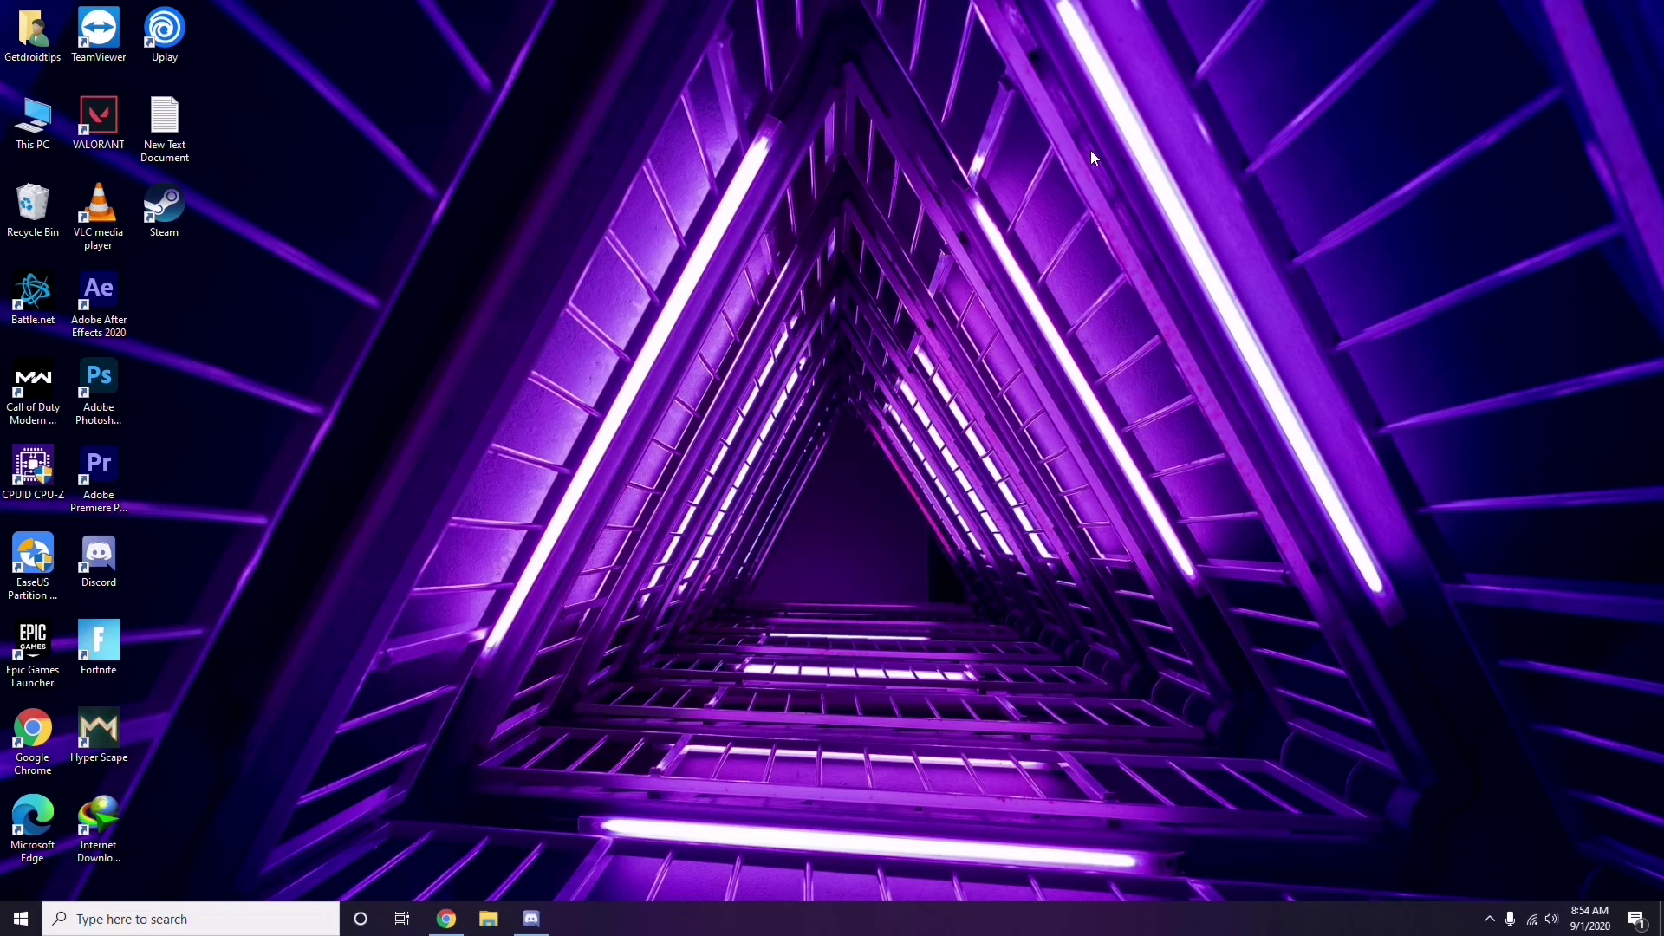
# - Open the temporary files folder by running %temp%
pyautogui.press('super+r')
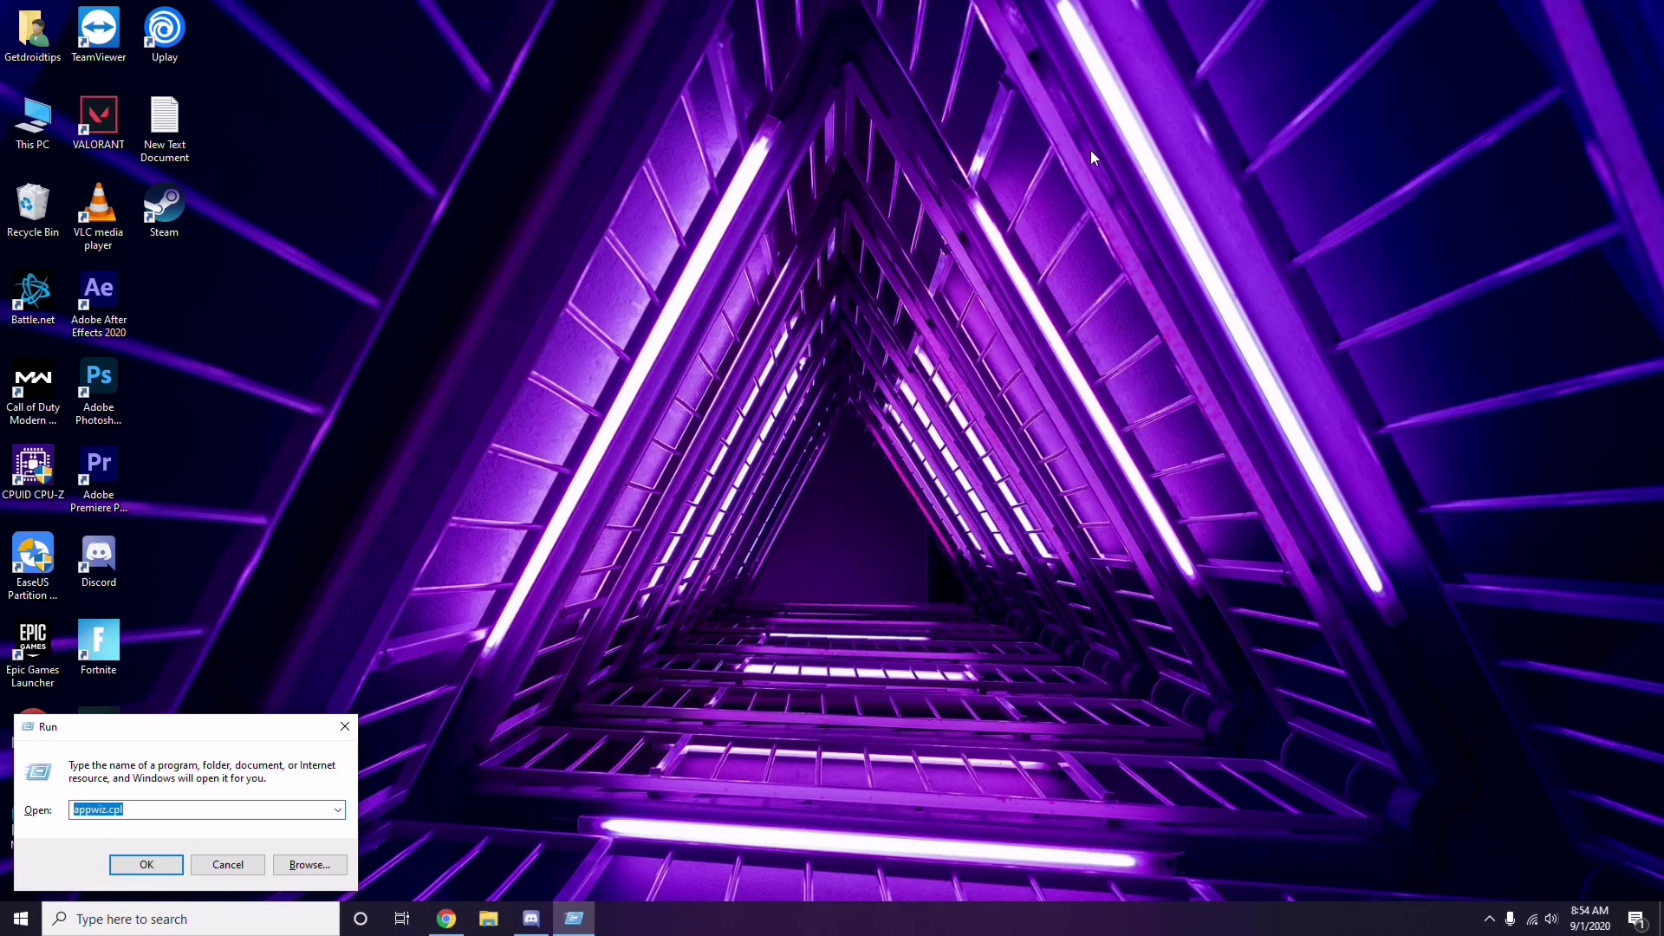
pyautogui.press('BackSpace')
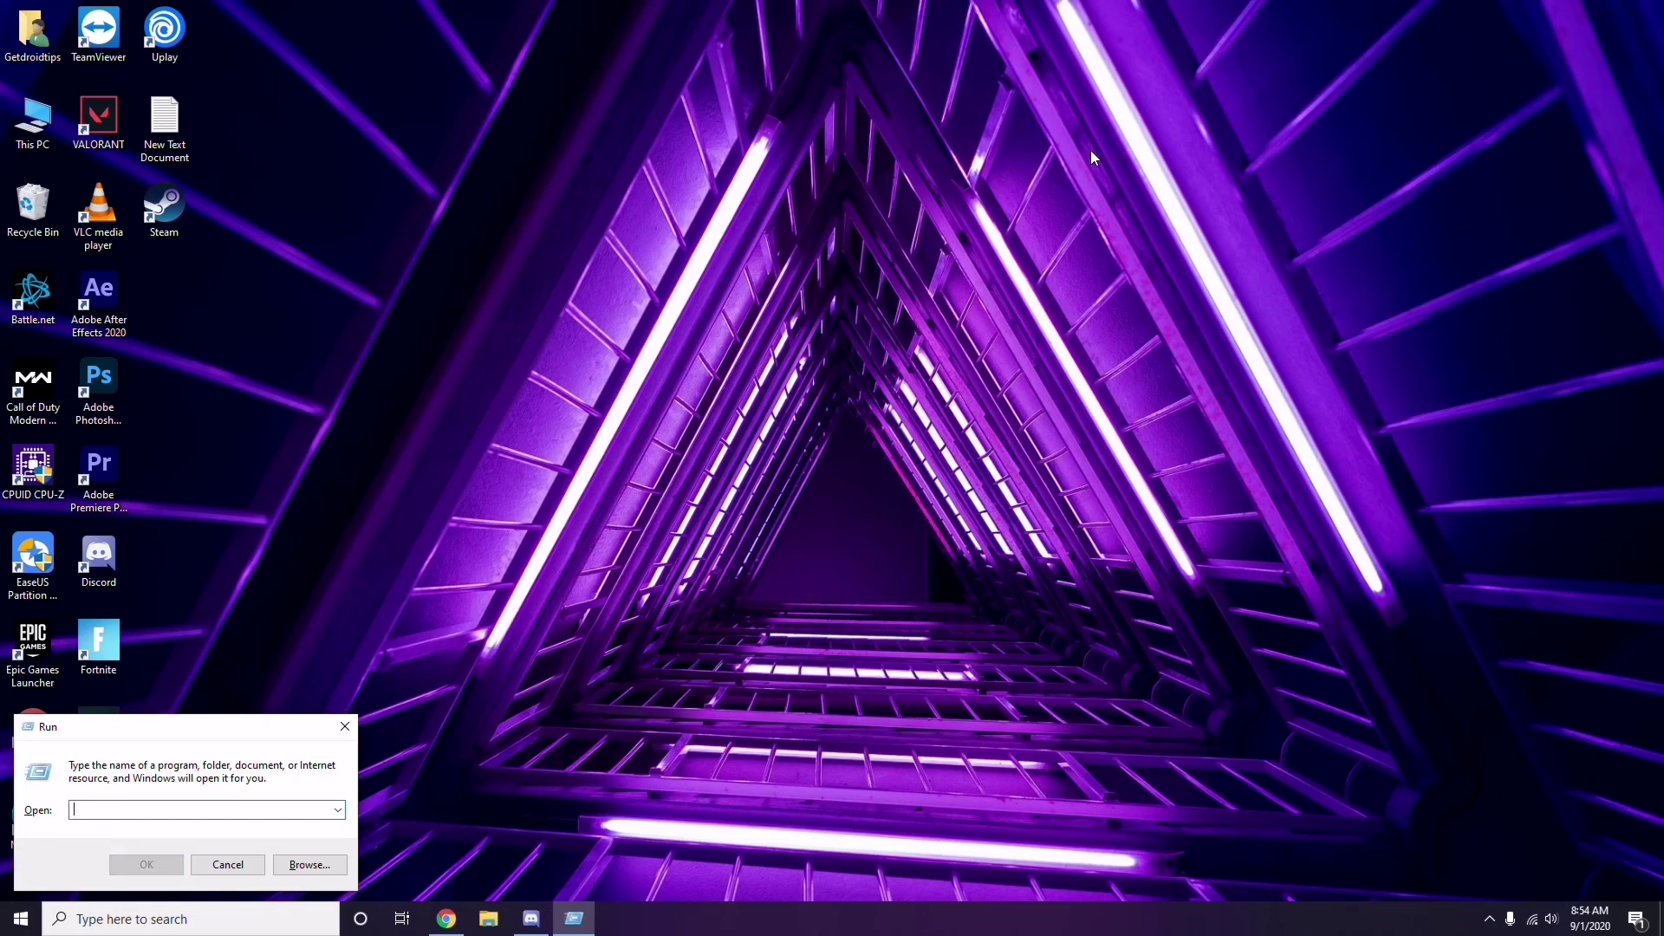
pyautogui.write('s')
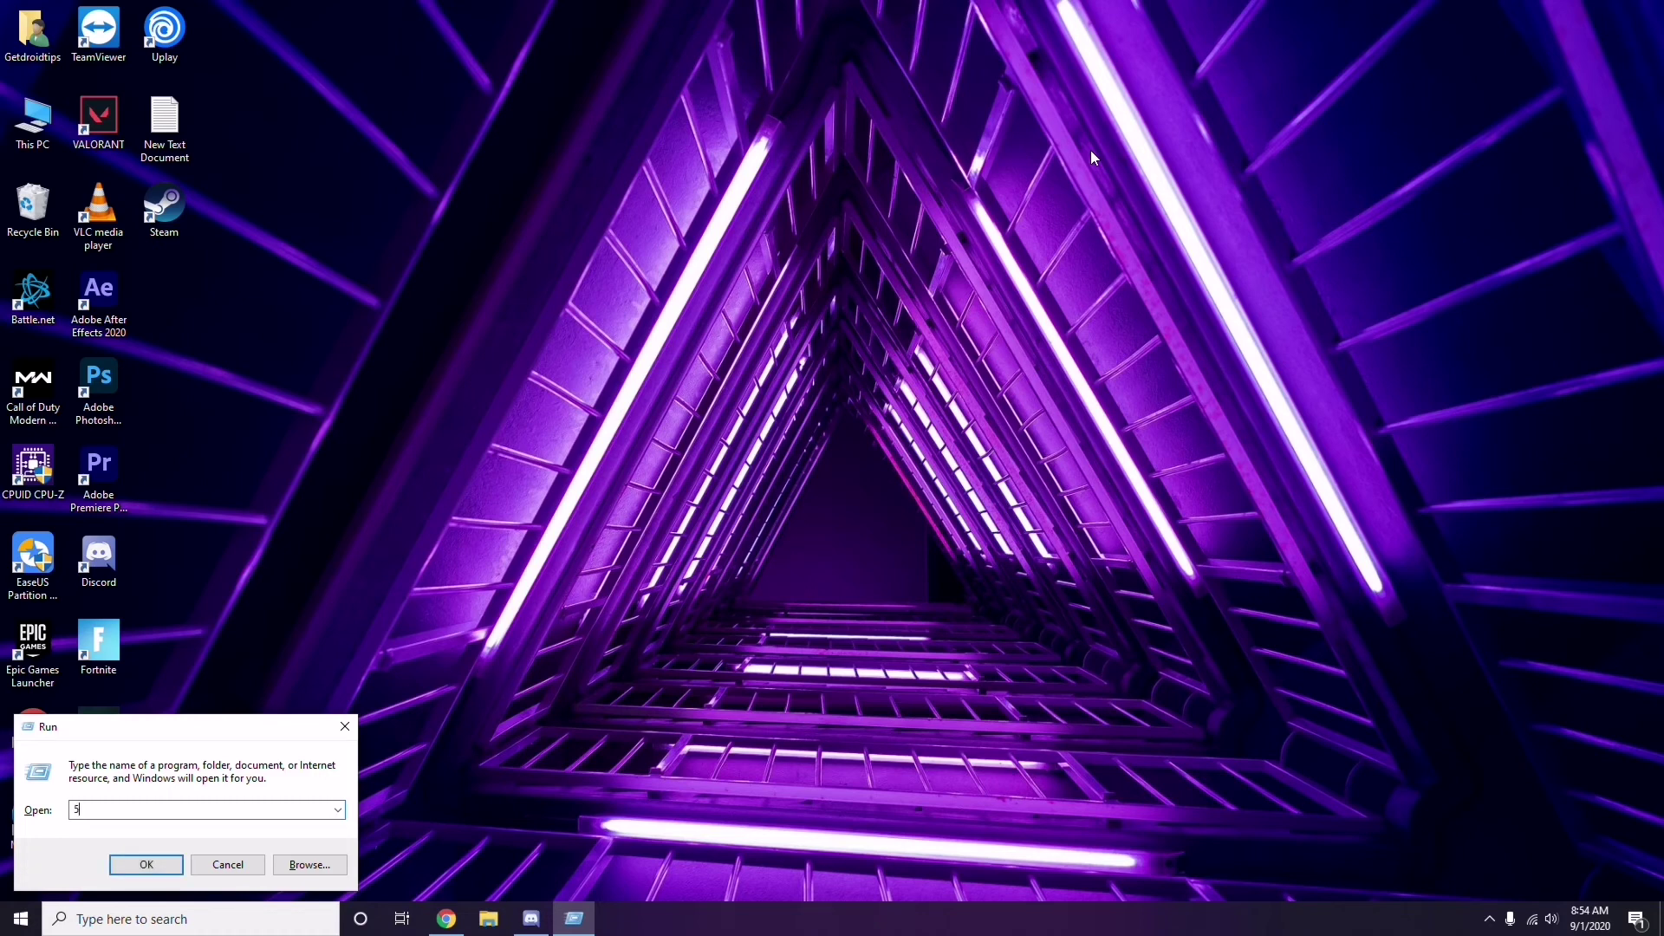
pyautogui.press('BackSpace')
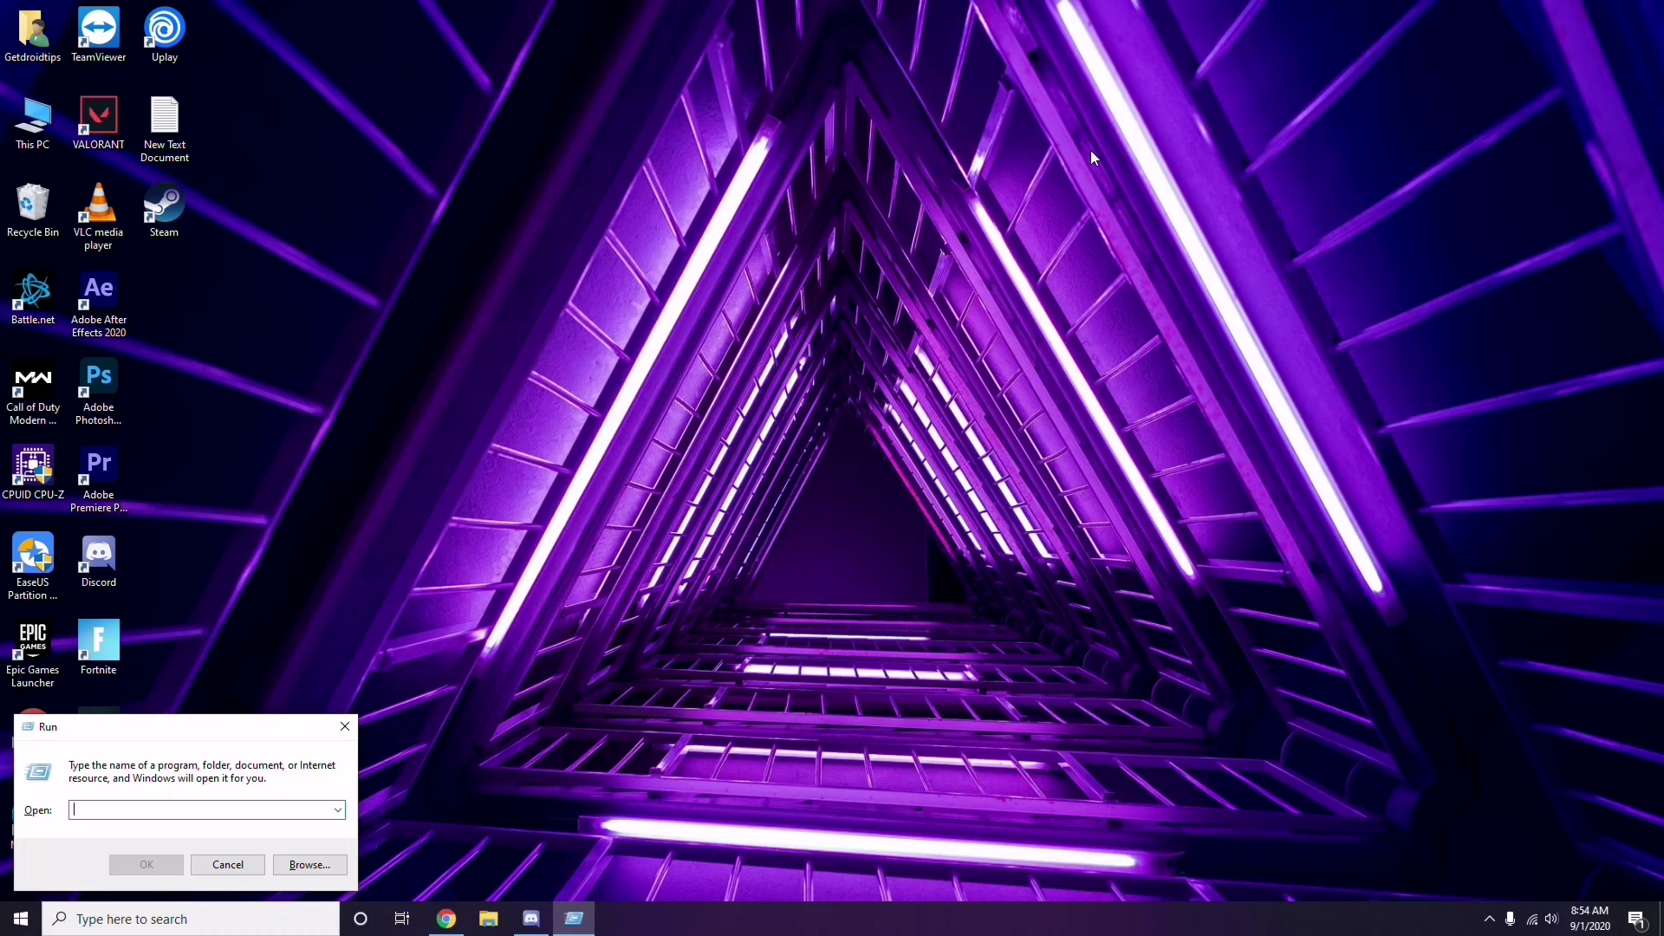
pyautogui.write('%te')
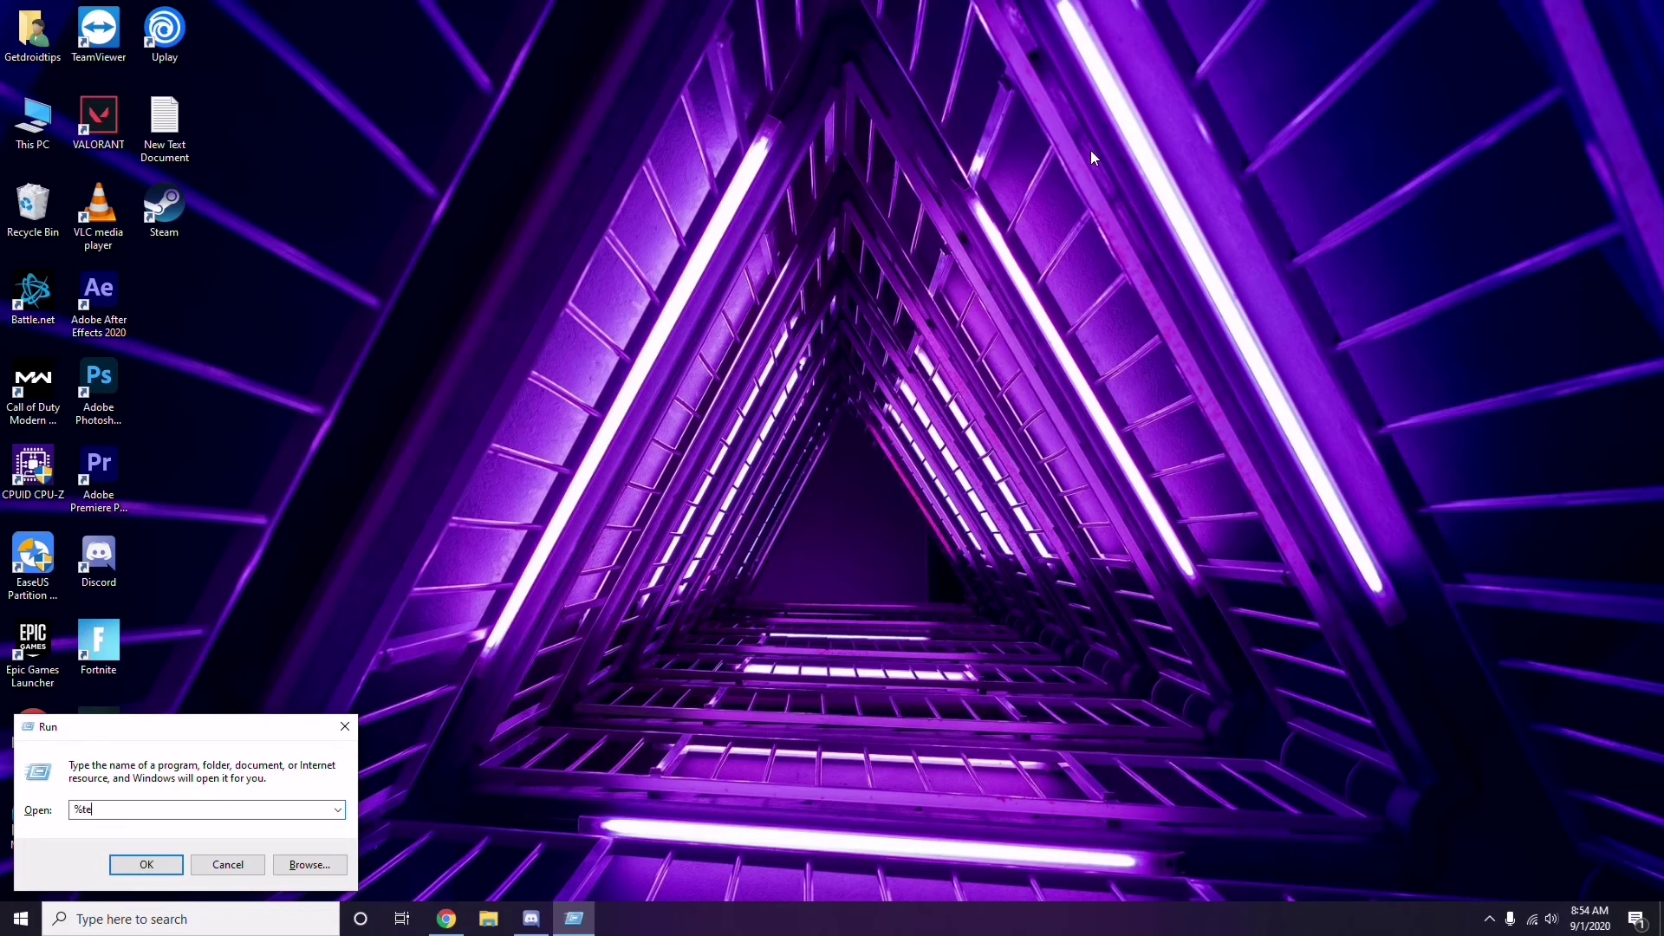
pyautogui.write('mp%')
pyautogui.click(147, 865)
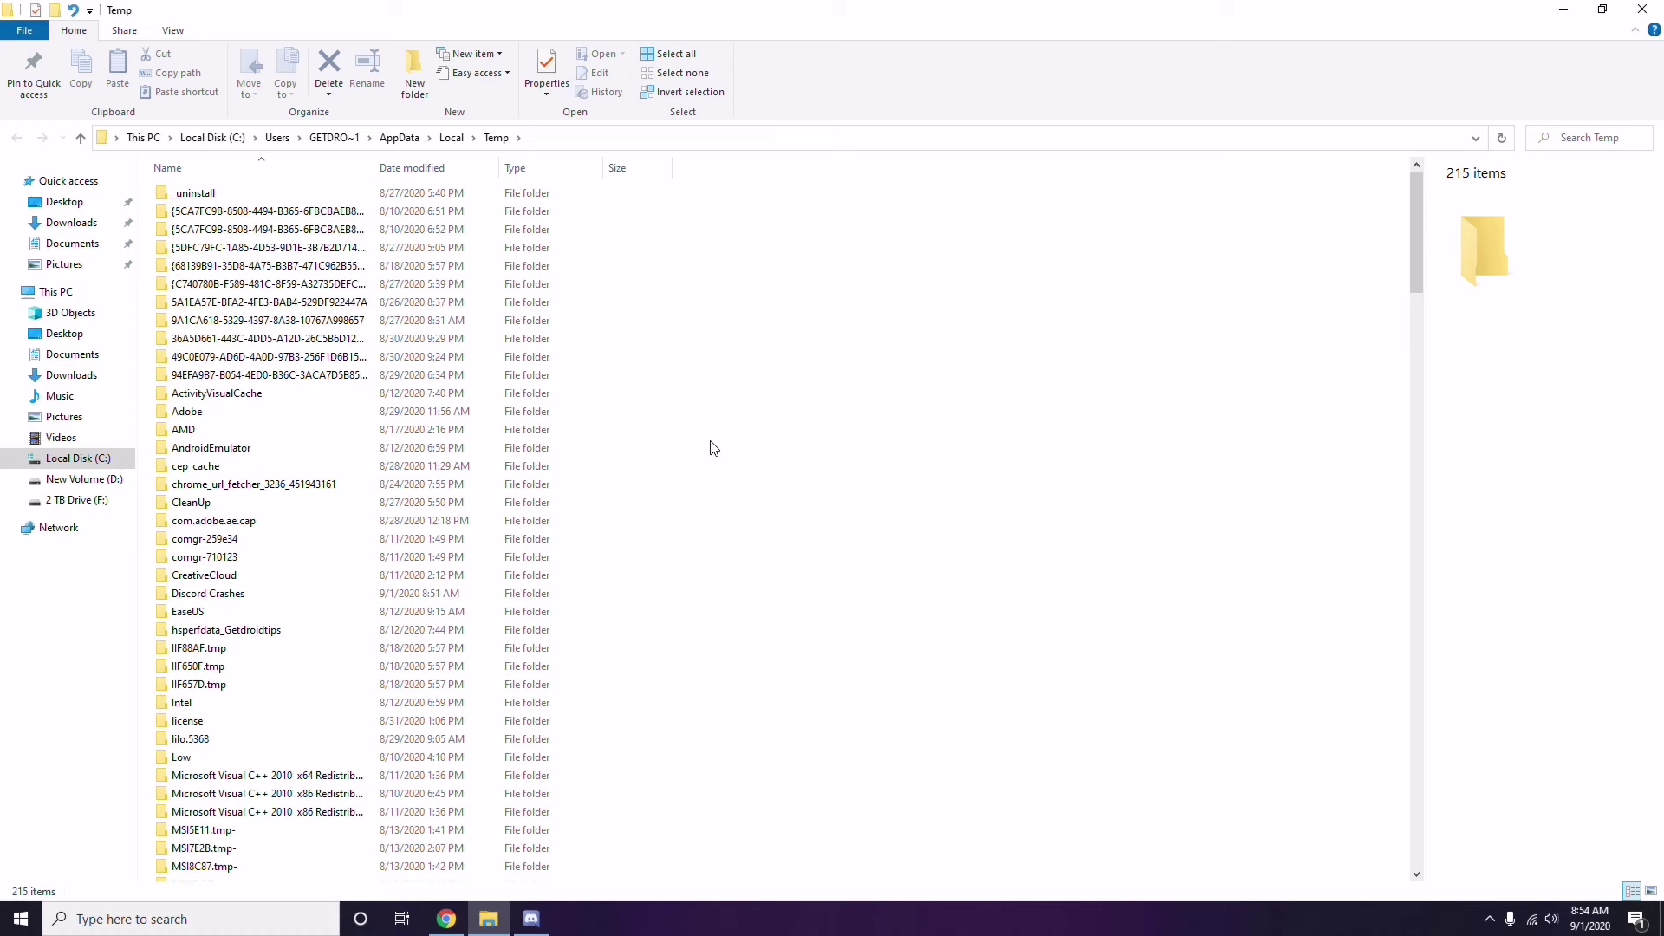
# - Select all items in the Temp folder, clear the selection, close the folder, and refresh the desktop
pyautogui.hotkey('ctrl', 'a')
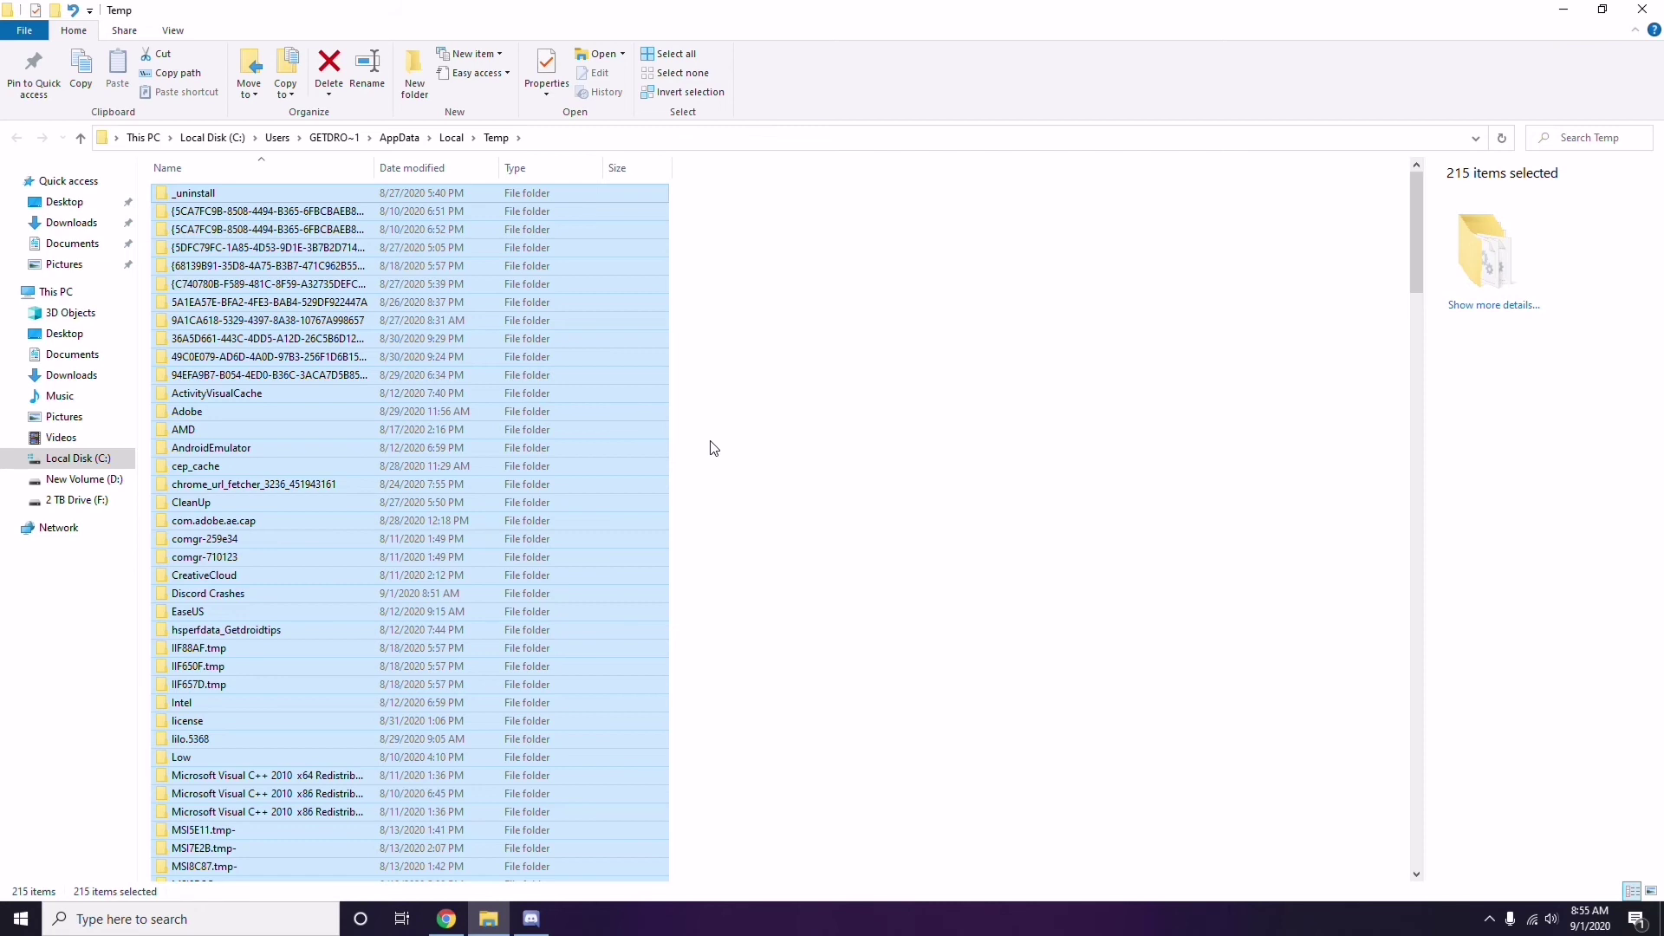
pyautogui.click(802, 440)
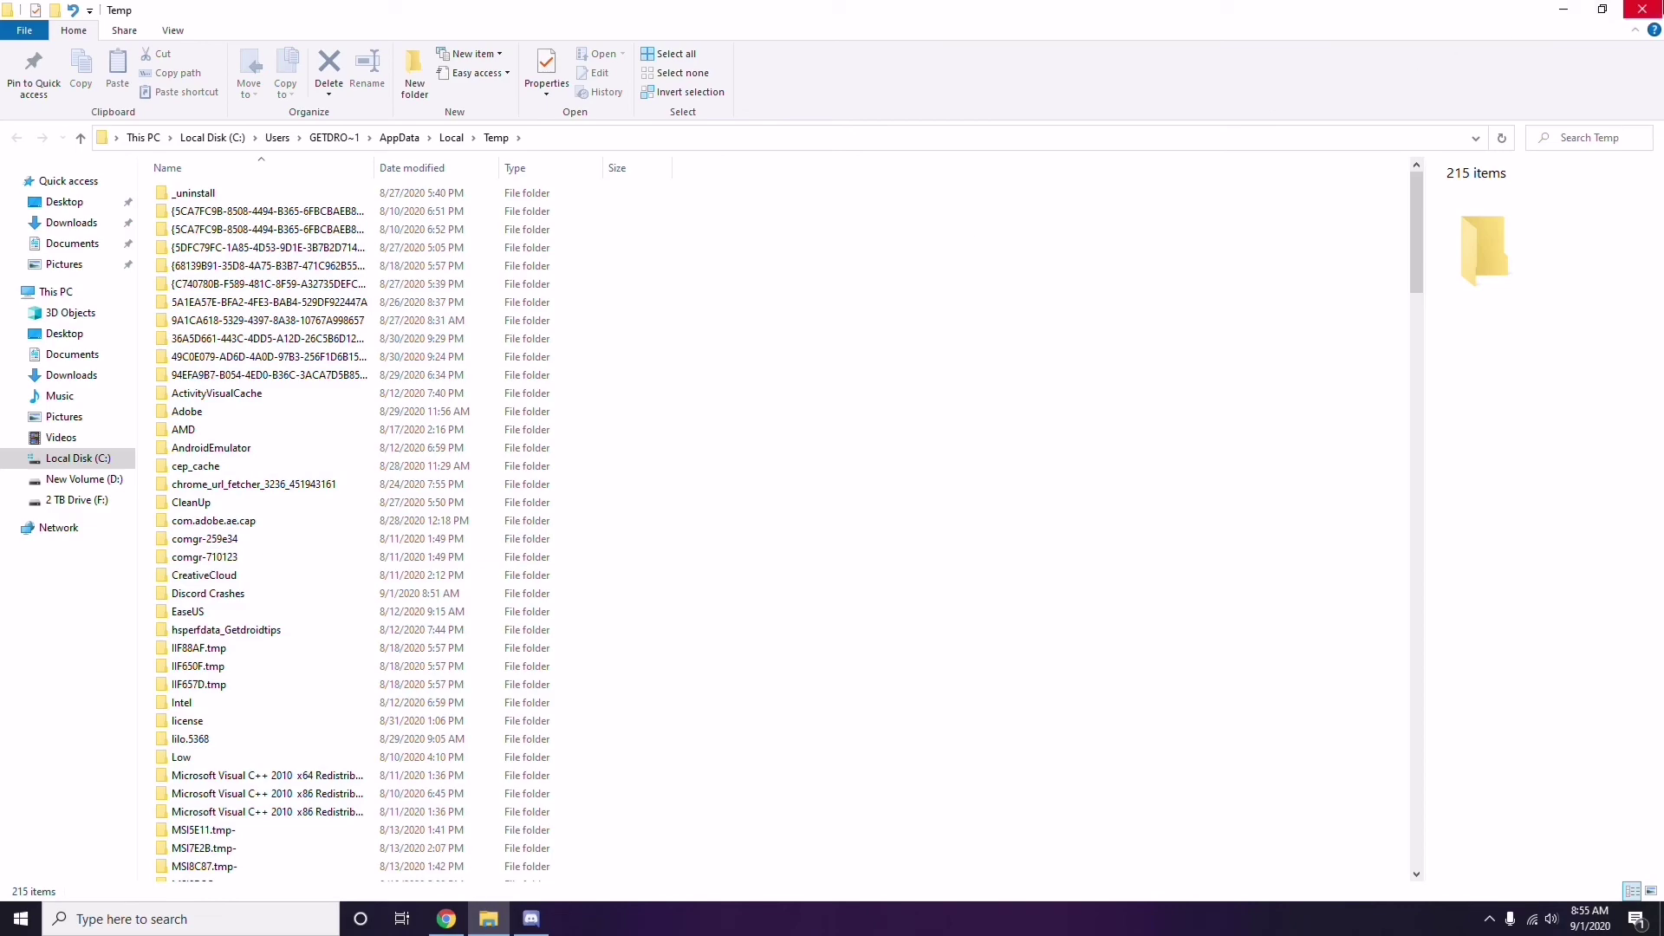
pyautogui.click(1642, 8)
pyautogui.rightClick(637, 253)
pyautogui.click(684, 330)
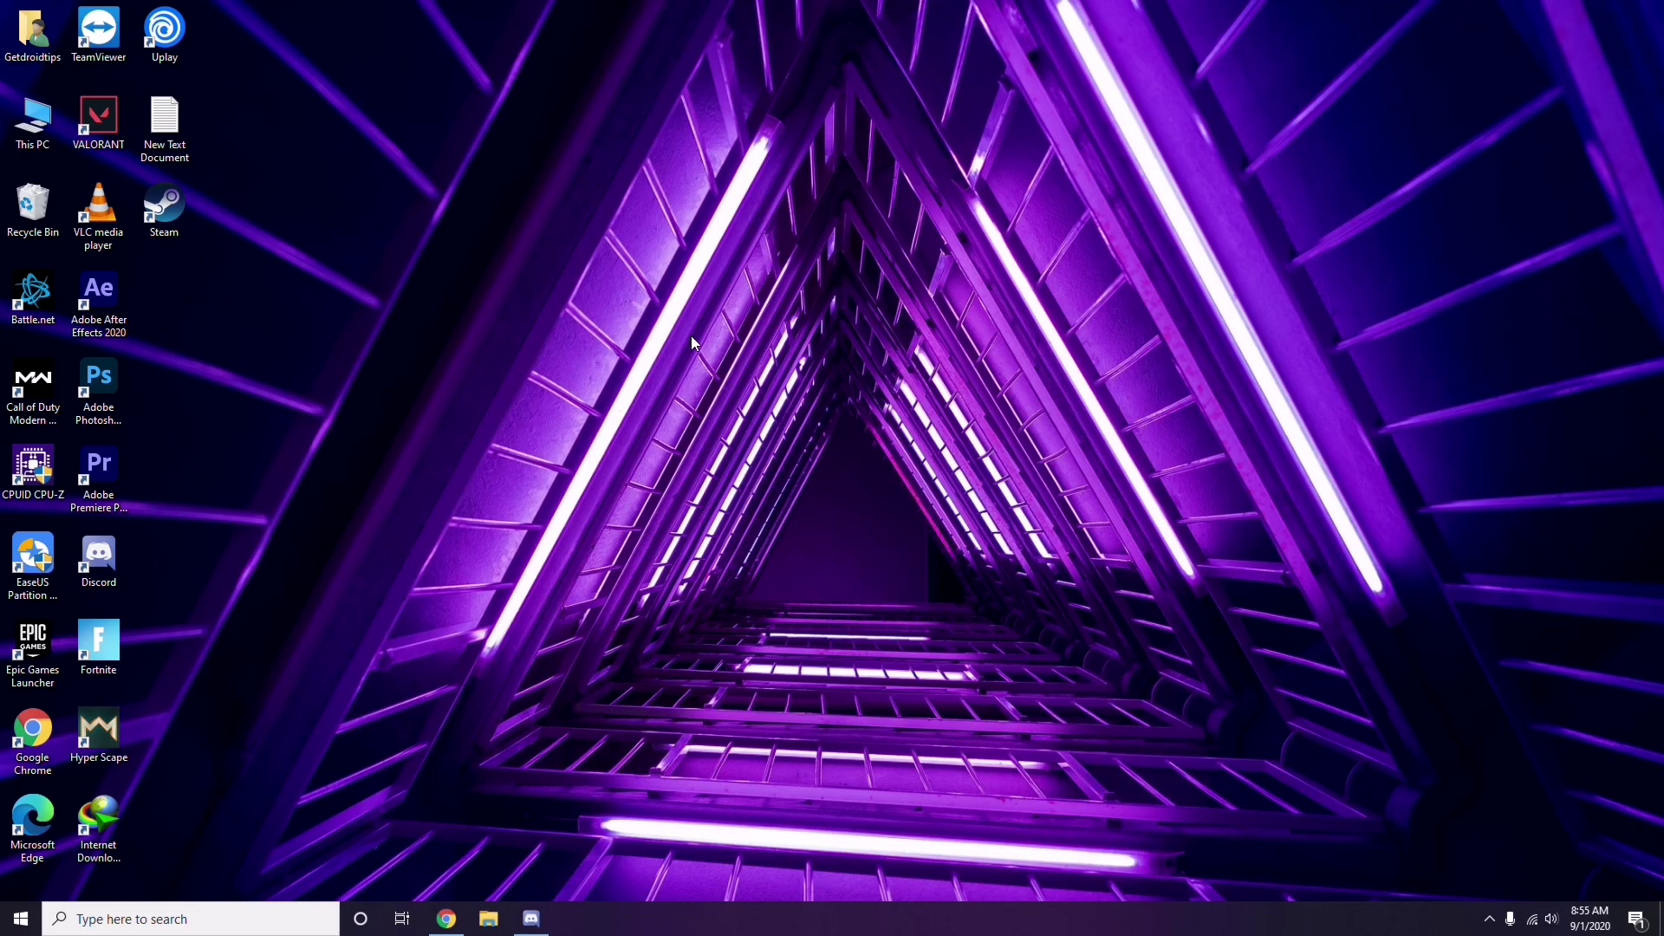
# - Open AMD Radeon Software, check the driver version and available update on its home page, and close it
pyautogui.click(1489, 919)
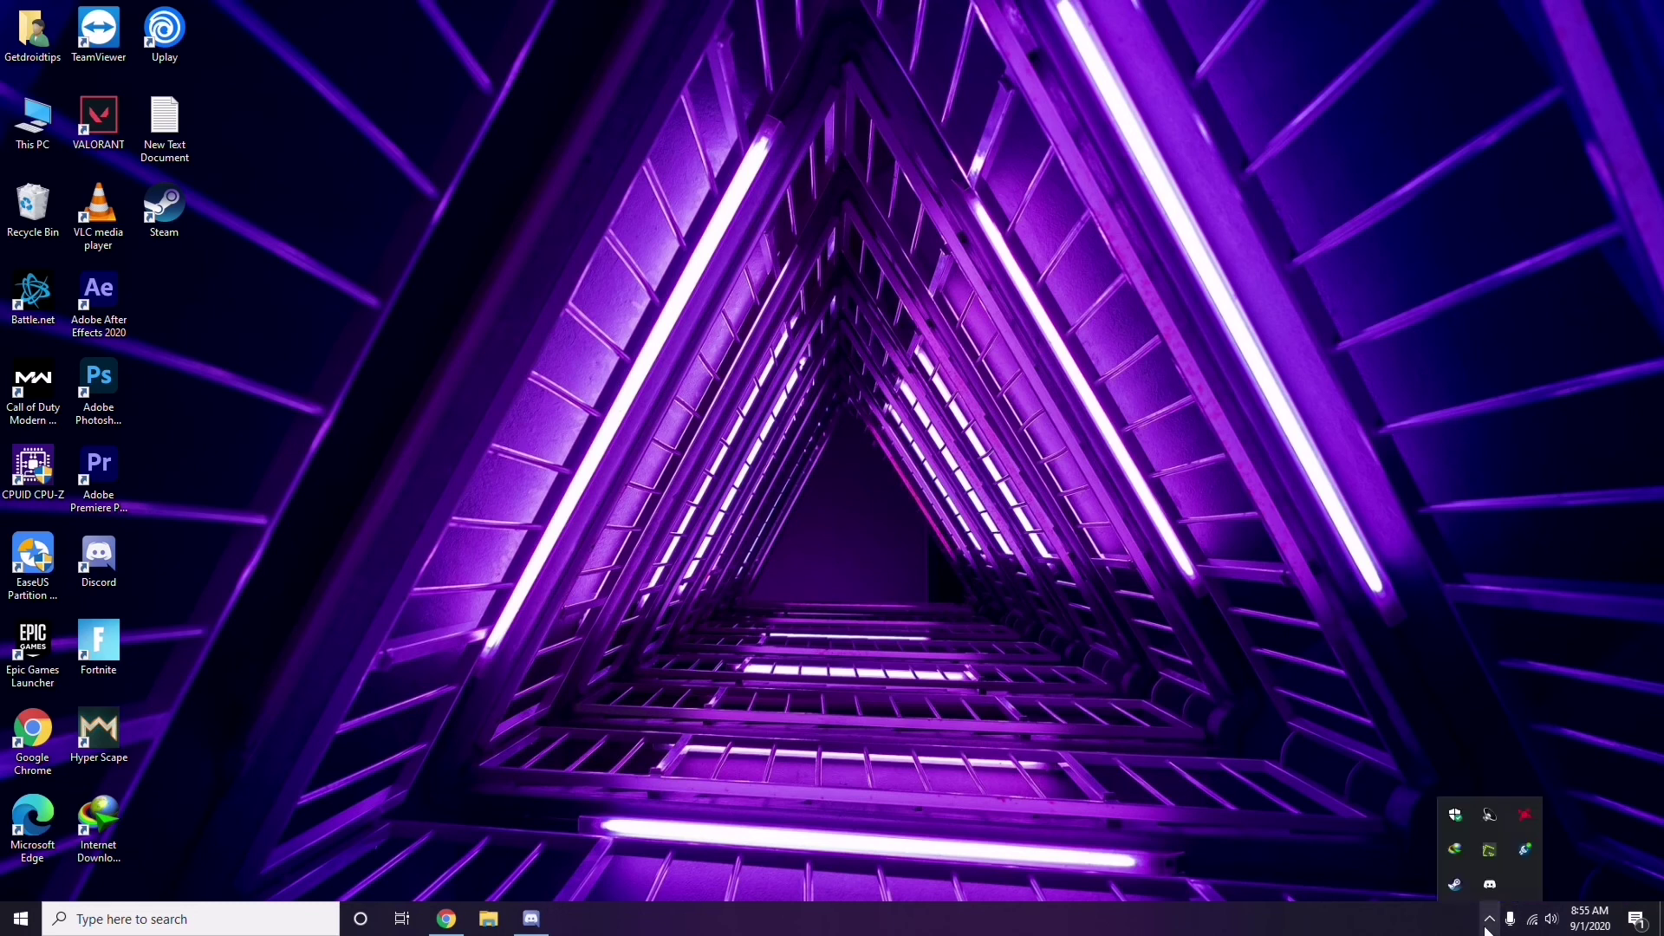
pyautogui.click(1523, 812)
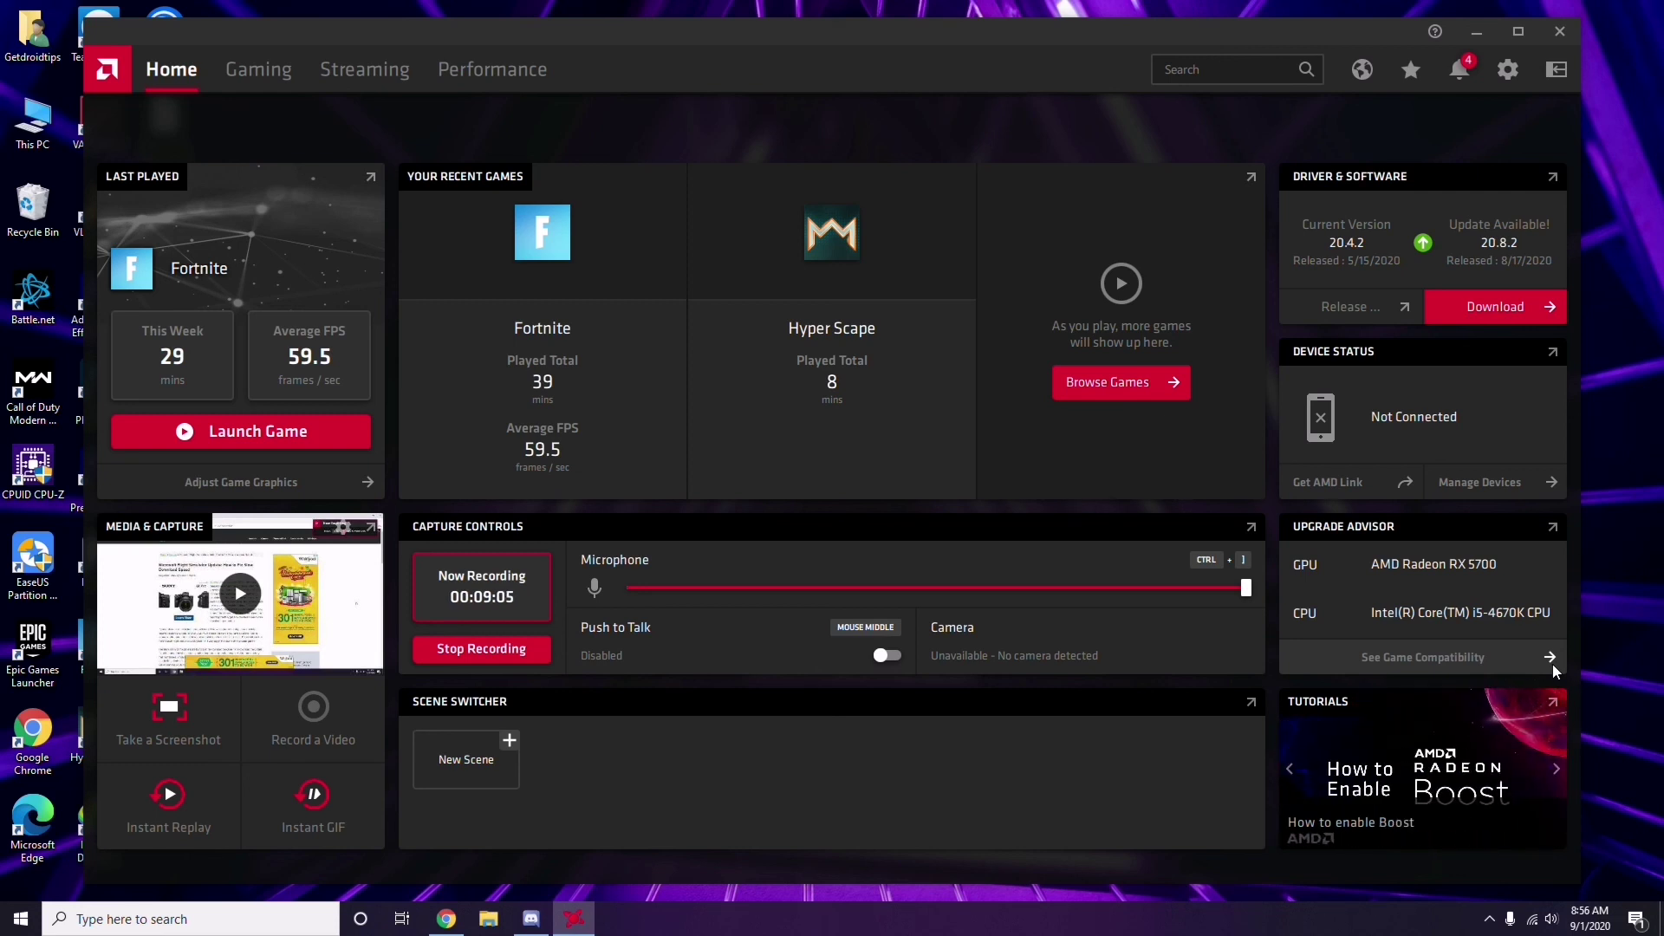
pyautogui.click(1568, 38)
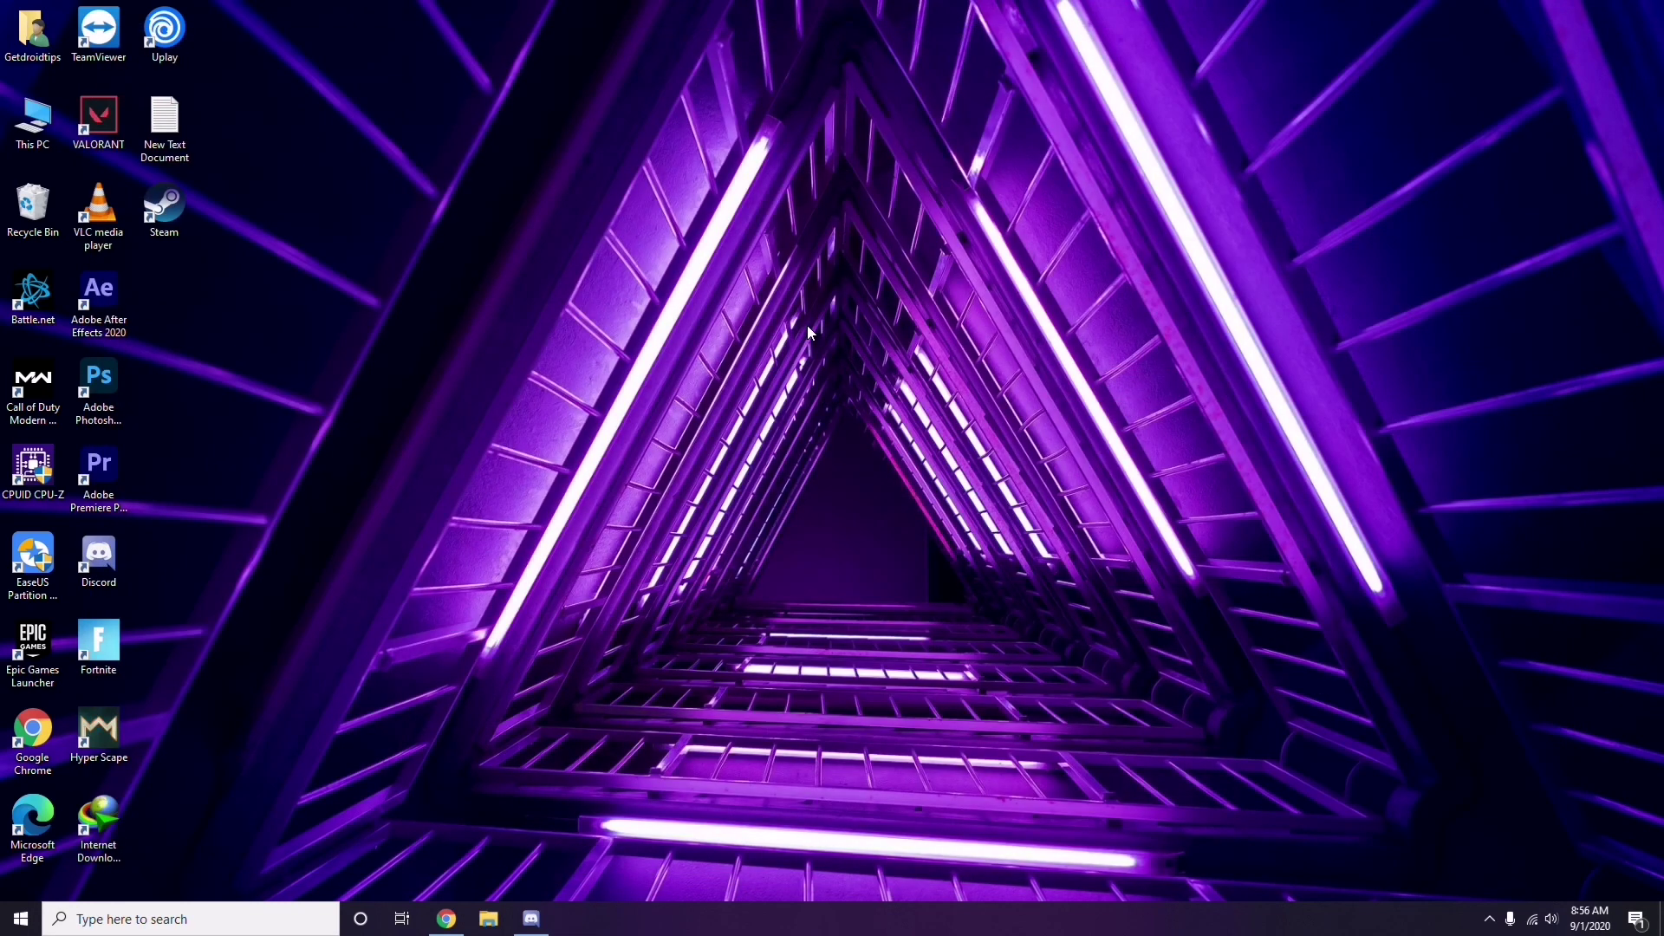
pyautogui.click(21, 918)
pyautogui.click(749, 643)
pyautogui.rightClick(458, 398)
pyautogui.click(508, 475)
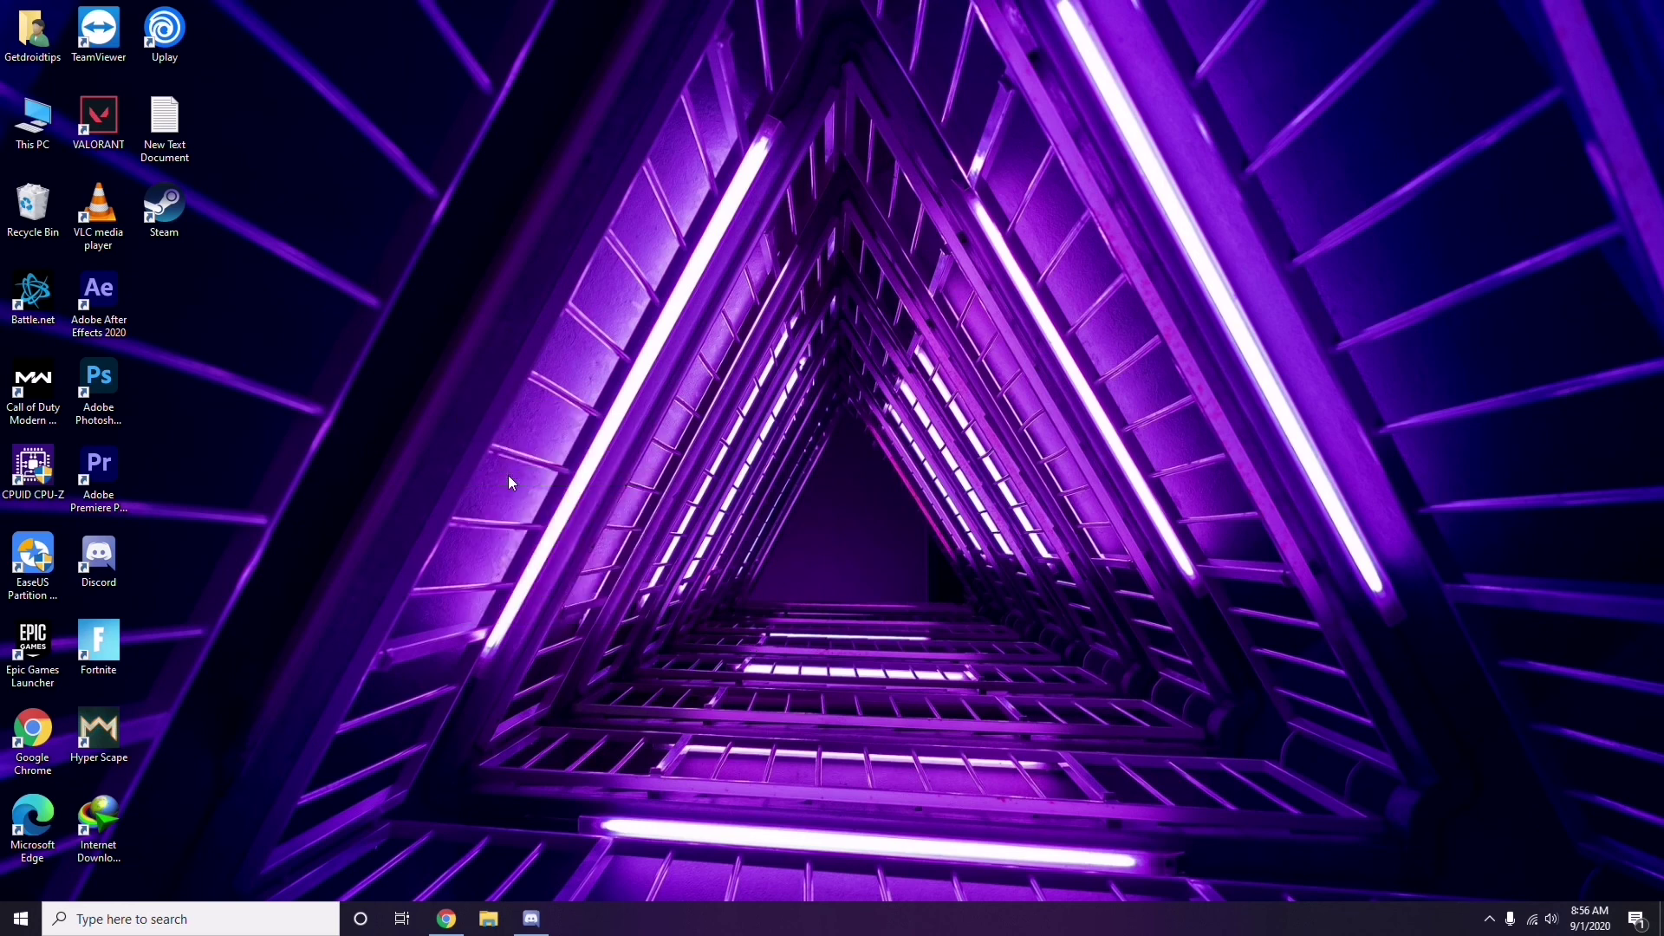